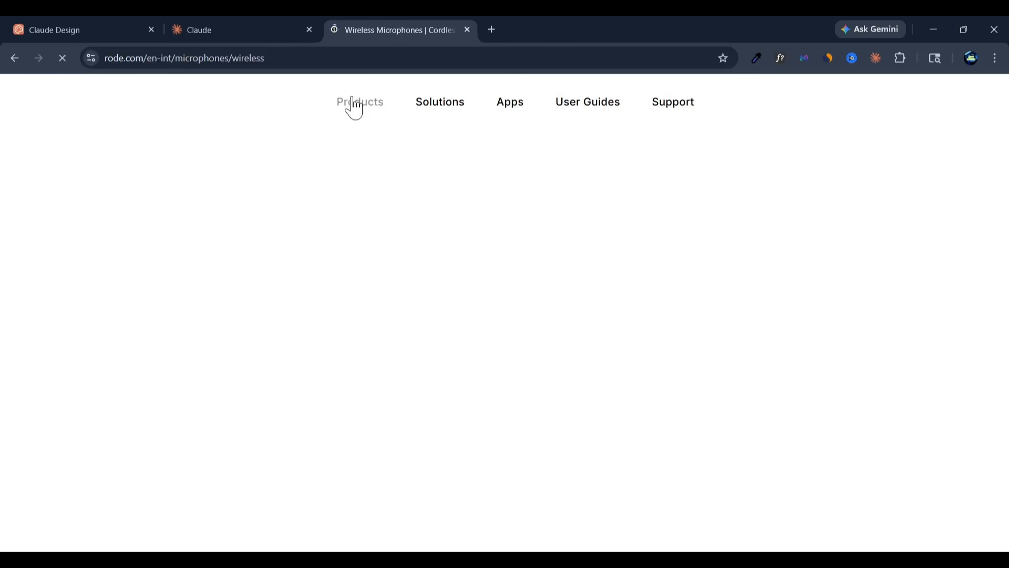
# - Browse the RØDE Wireless Microphones page and copy its web address
pyautogui.moveTo(351, 100)
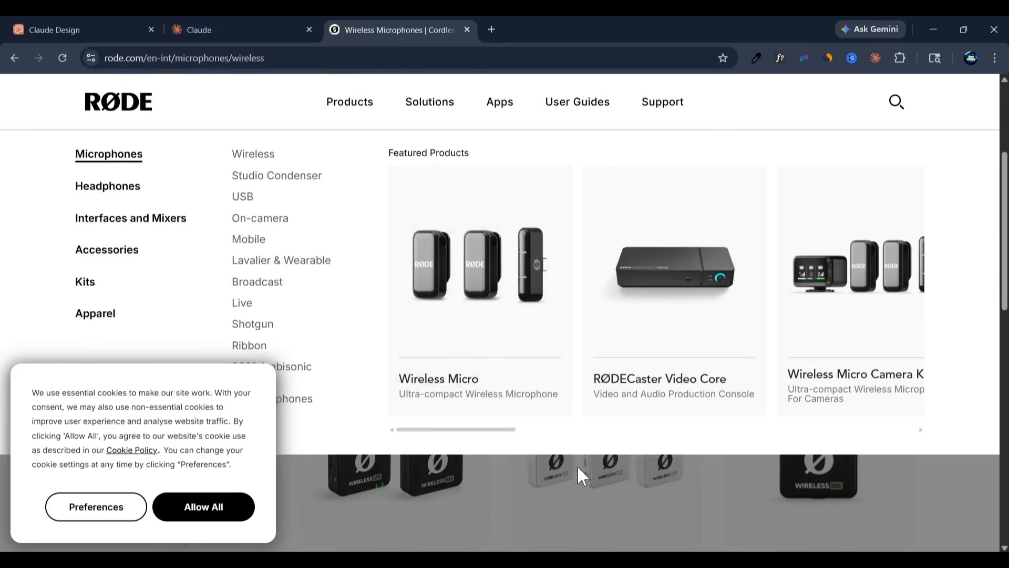
pyautogui.scroll(-4, 505, 515)
pyautogui.scroll(4, 402, 215)
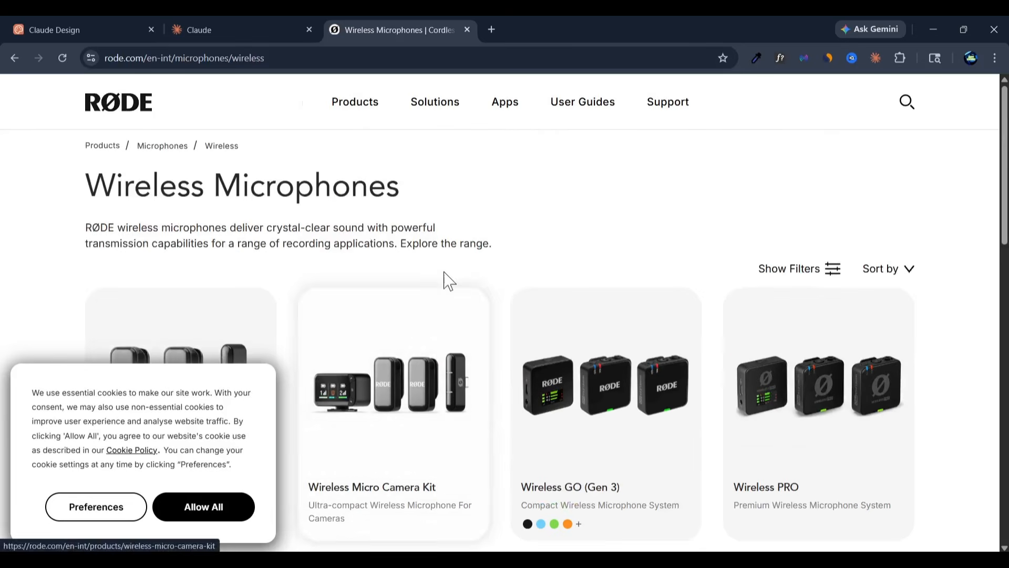
pyautogui.click(283, 62)
pyautogui.hotkey('ctrl', 'c')
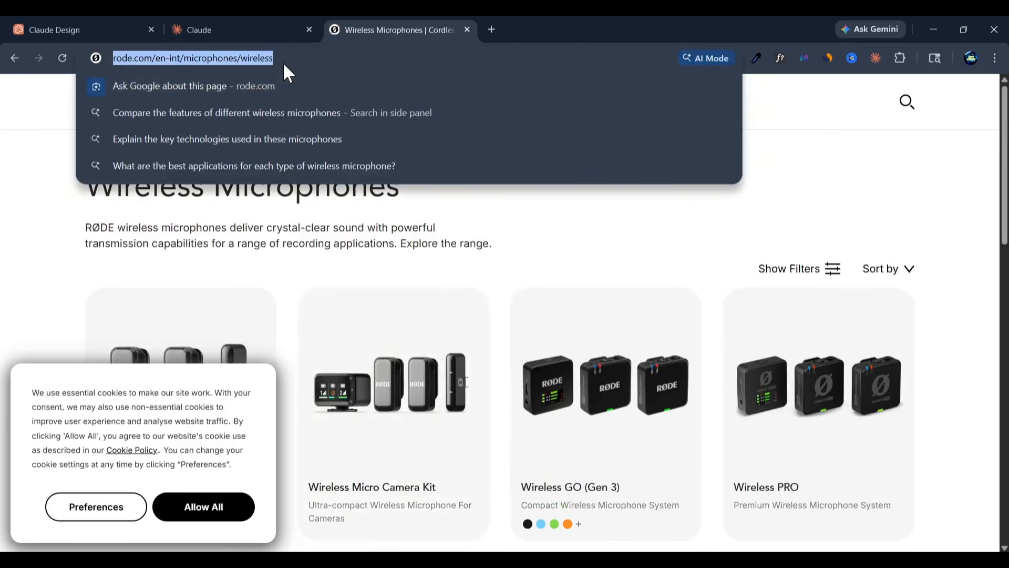
# - Search the web for "firecrawl" in a new browser tab and open the official Firecrawl website
pyautogui.click(492, 30)
pyautogui.write('fr')
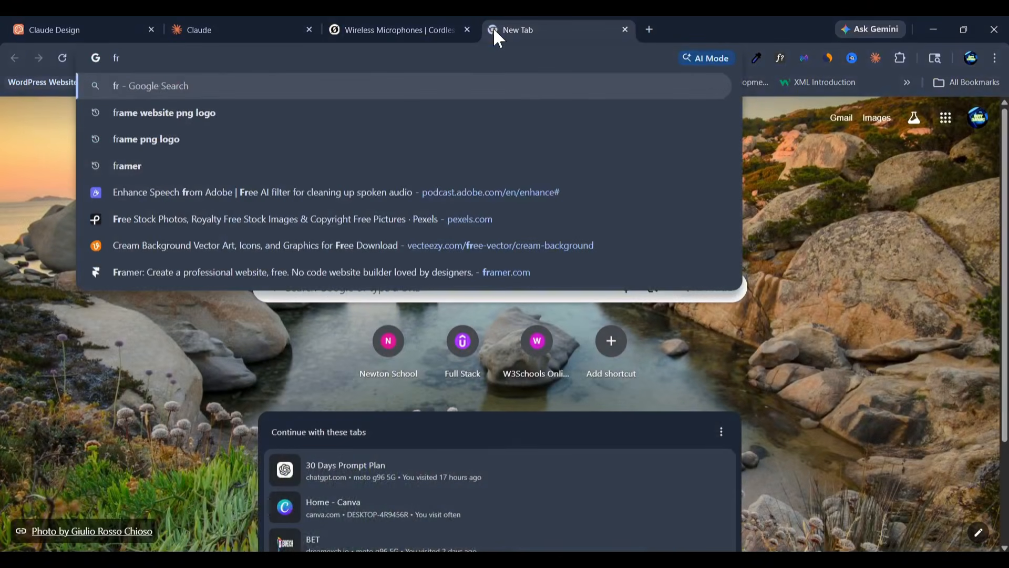
pyautogui.press('BackSpace')
pyautogui.press('BackSpace')
pyautogui.write('fire')
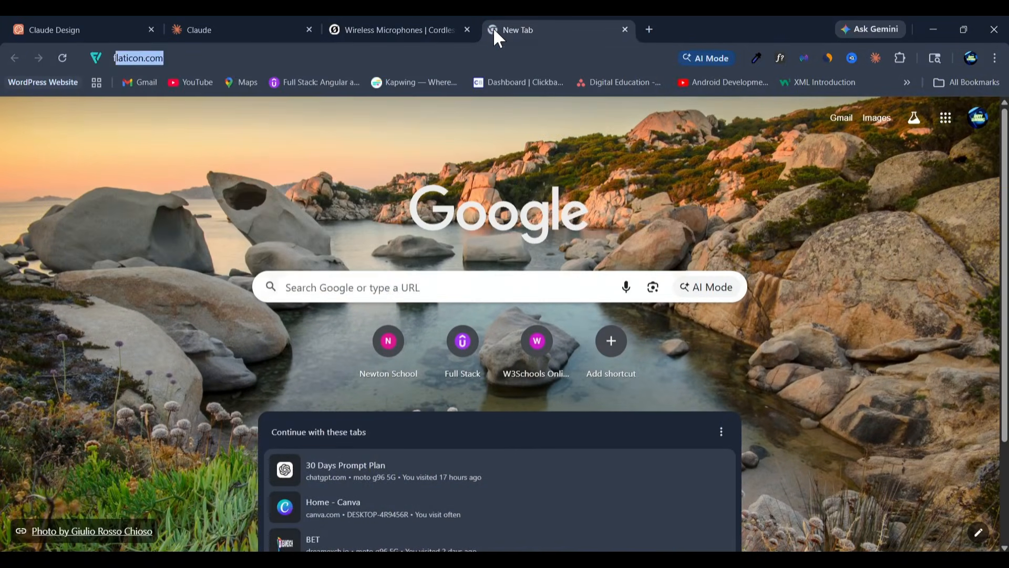
pyautogui.write('crawl')
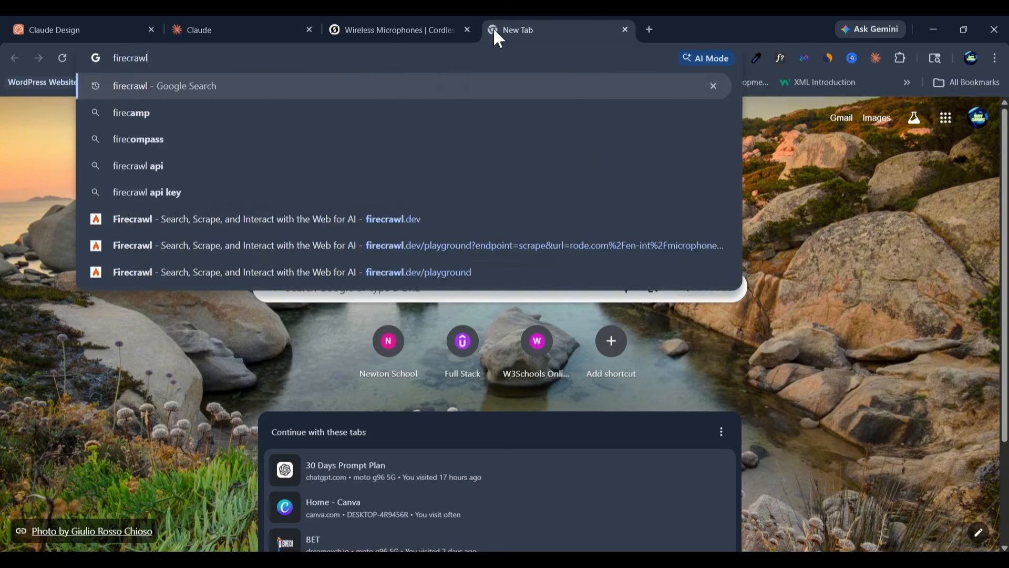
pyautogui.press('Return')
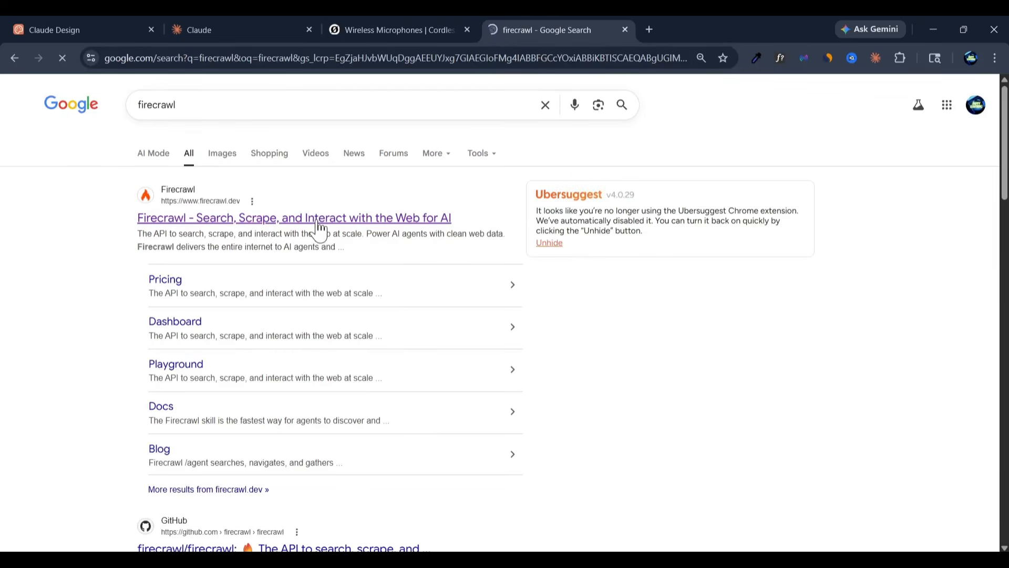
pyautogui.click(322, 220)
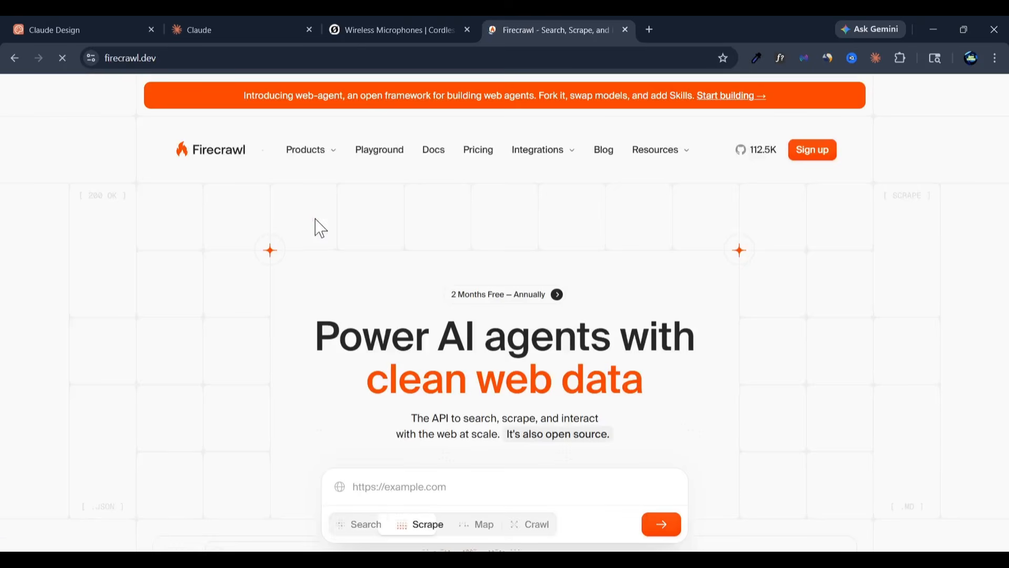
# - Scrape rode.com/en-int/microphones/wireless in the Firecrawl Playground with the Markdown format
pyautogui.click(381, 158)
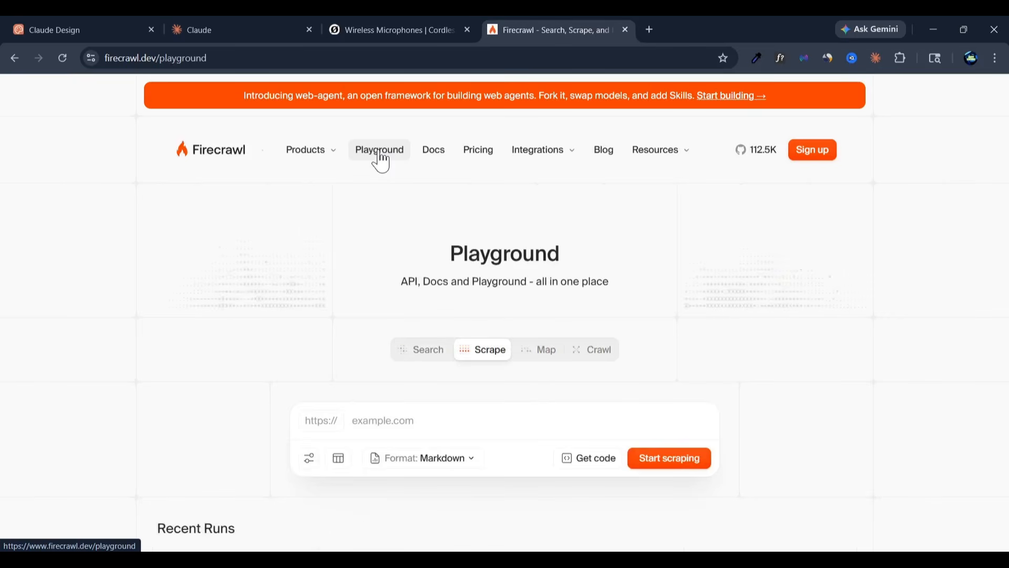
pyautogui.click(443, 420)
pyautogui.hotkey('ctrl', 'v')
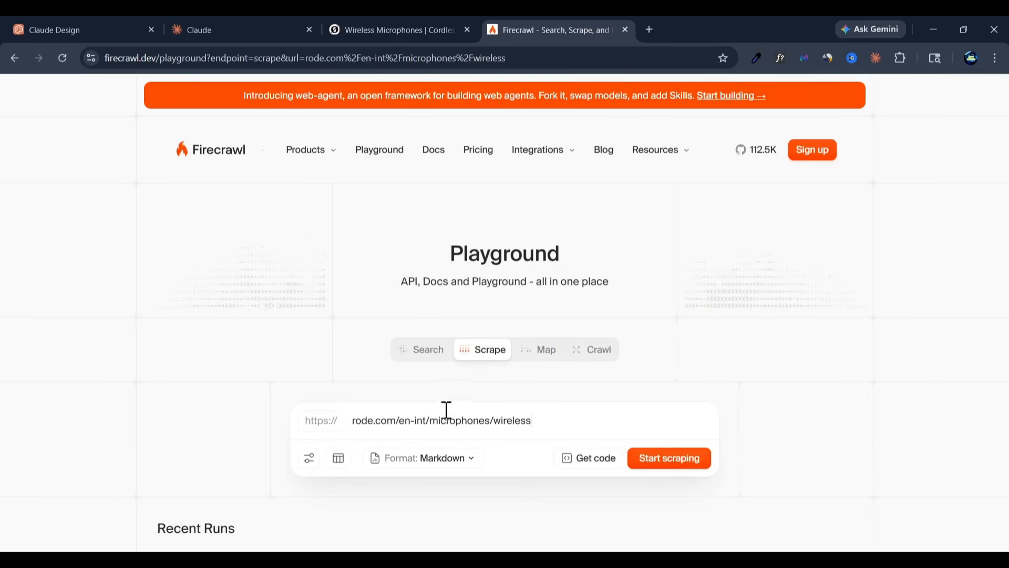
pyautogui.click(665, 470)
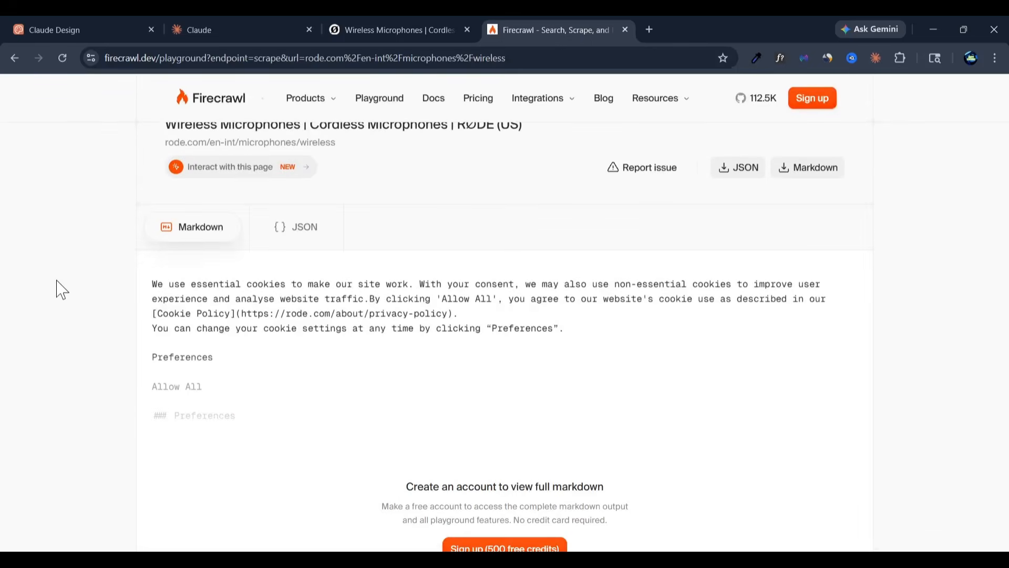
# - Sign up for Firecrawl with the existing Google account to unlock the full Markdown output
pyautogui.scroll(-3, 315, 236)
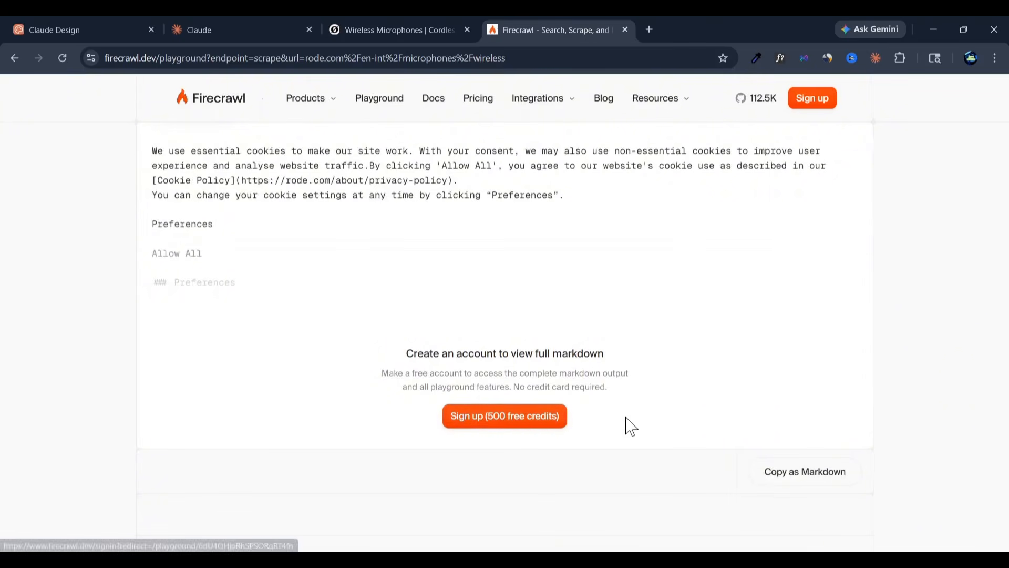
pyautogui.click(494, 420)
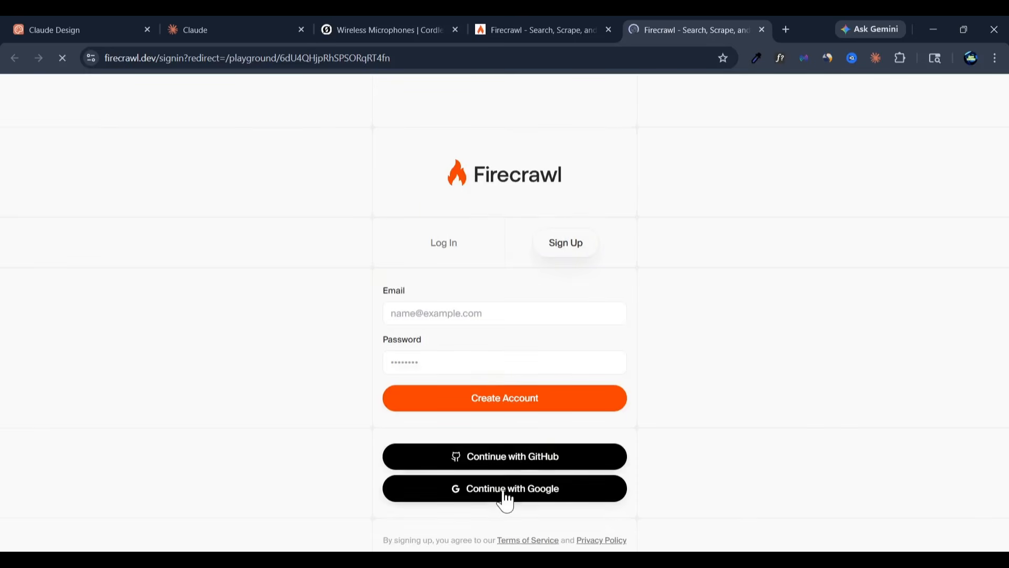
pyautogui.click(515, 498)
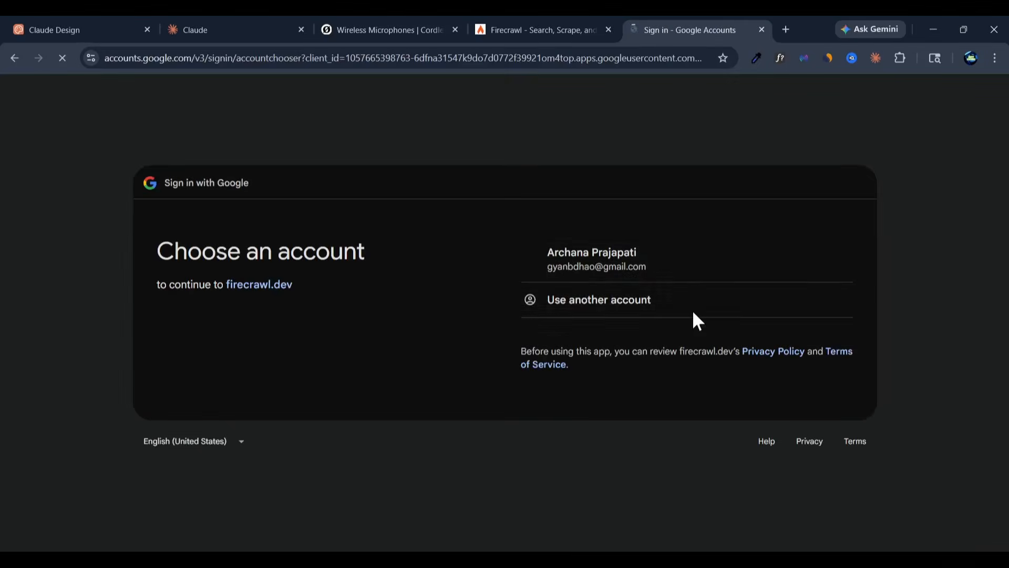
pyautogui.click(568, 263)
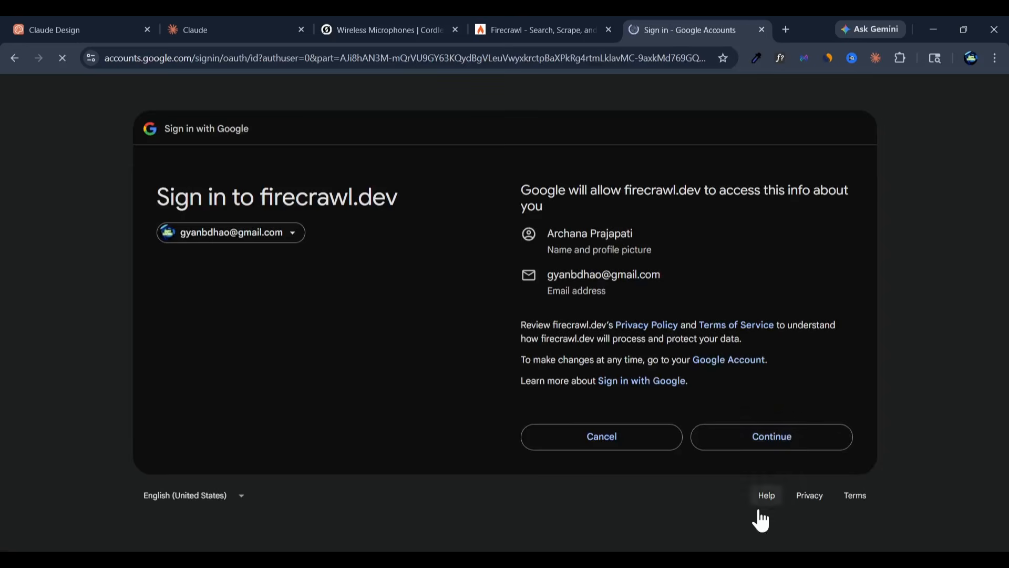
pyautogui.click(754, 438)
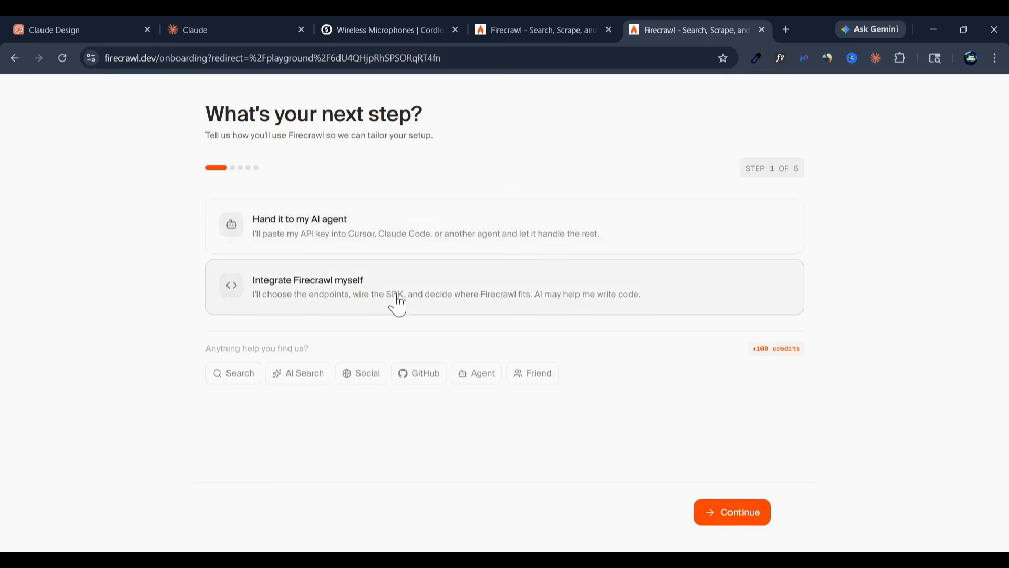
# - Choose "Hand it to my AI agent" in the onboarding, view the SKILL.md prompt, and return to the setup page
pyautogui.click(484, 229)
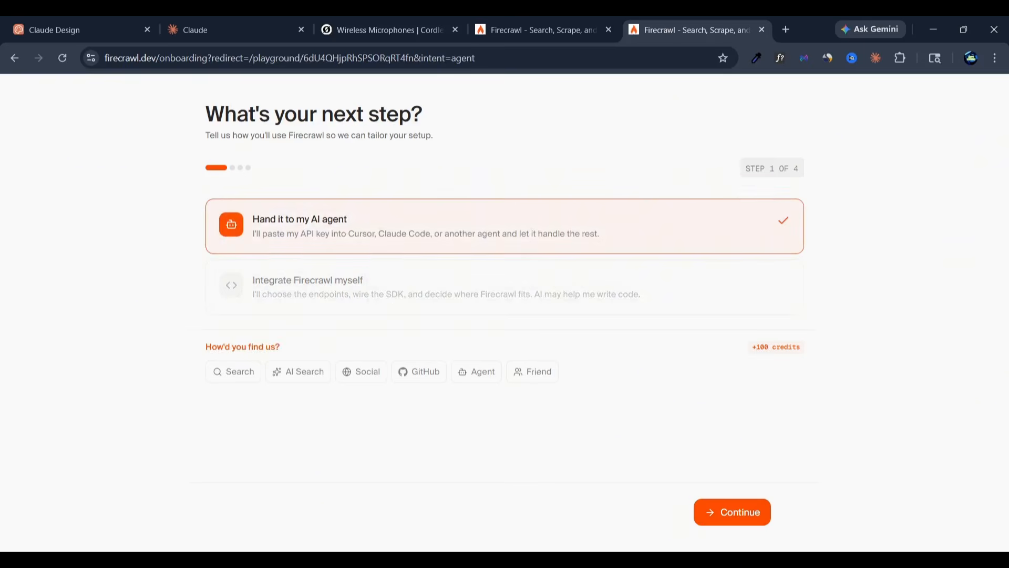
pyautogui.click(738, 525)
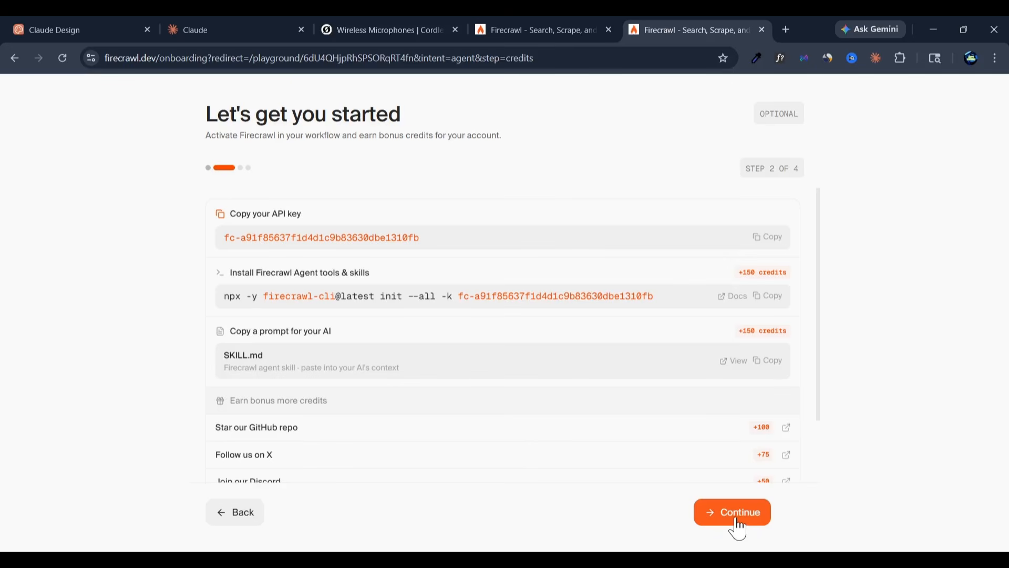
pyautogui.click(735, 362)
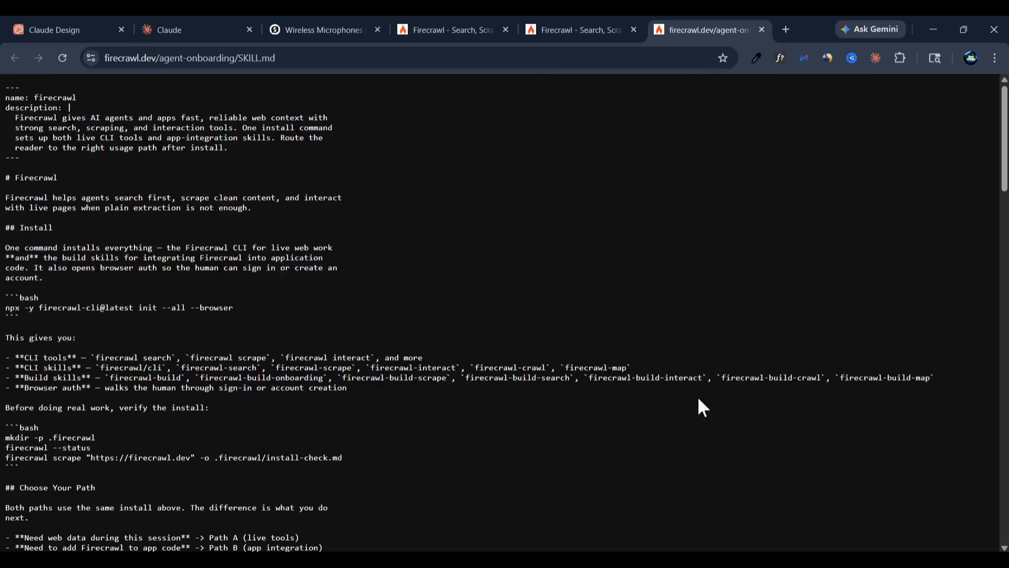
pyautogui.click(570, 32)
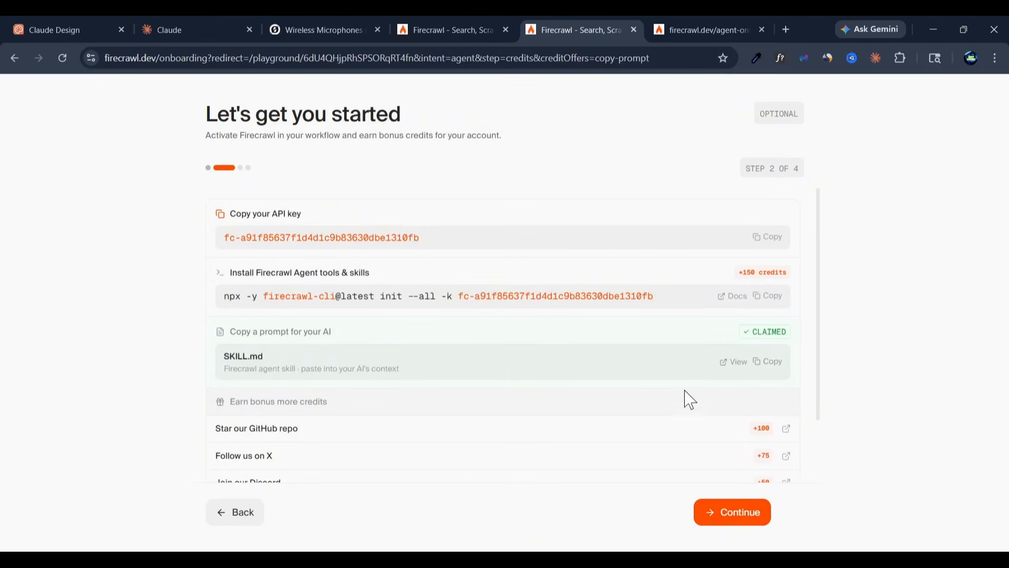
# - Continue past the bonus credit offers, accept the Terms of Service and Privacy Policy, and opt in to product update emails
pyautogui.scroll(-2, 684, 402)
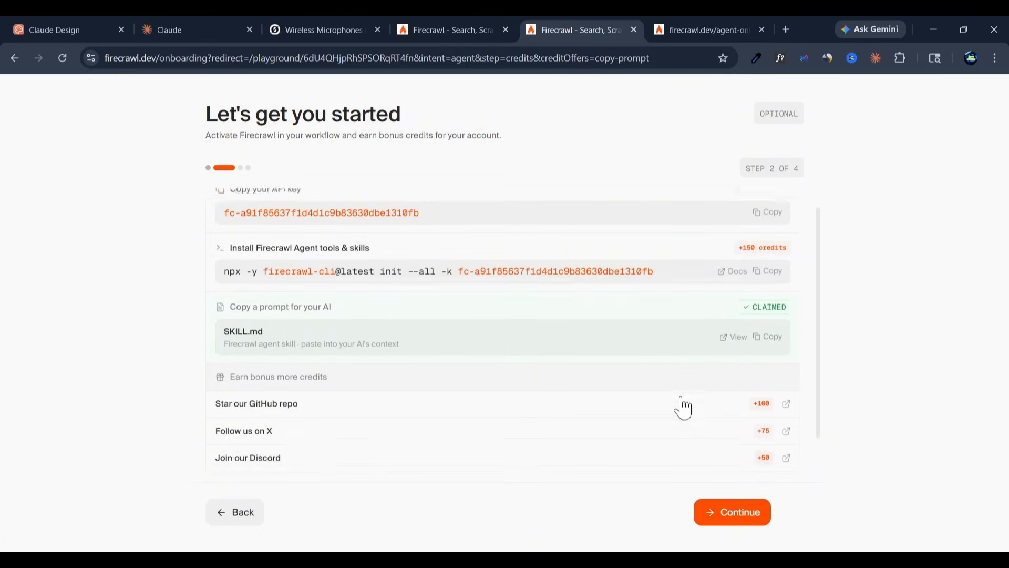
pyautogui.click(746, 513)
pyautogui.click(746, 519)
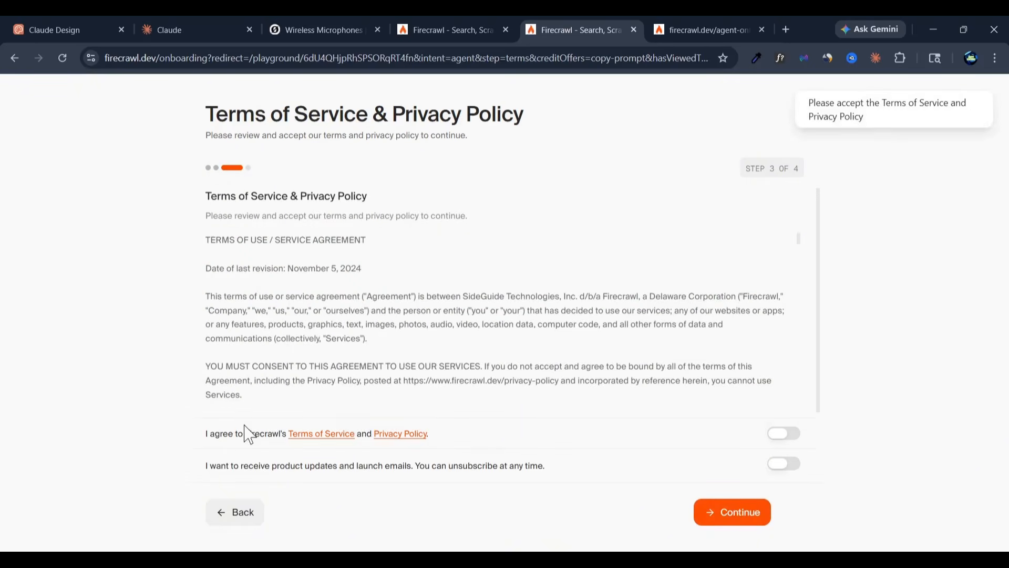
pyautogui.scroll(-1, 250, 431)
pyautogui.click(786, 434)
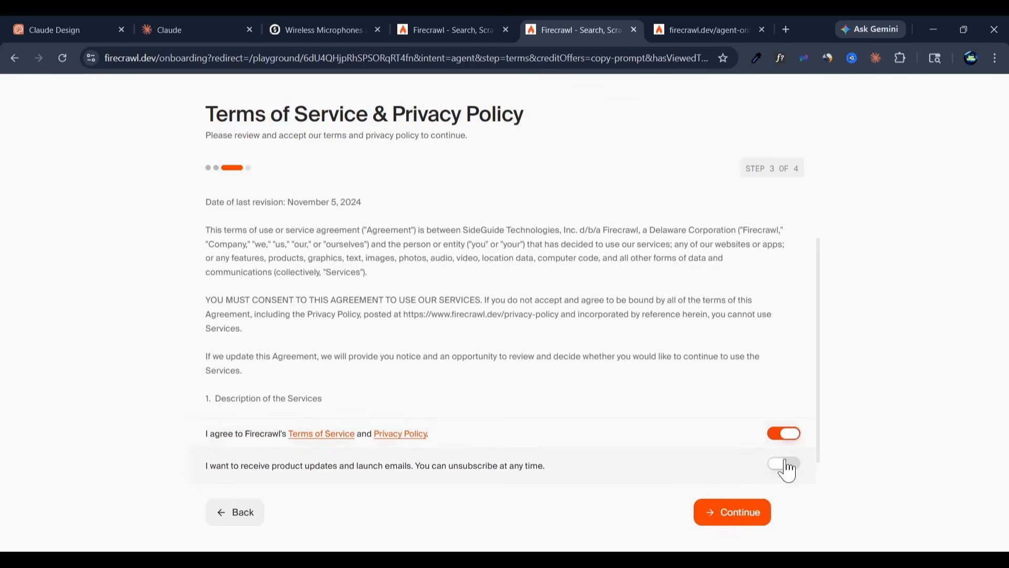
pyautogui.click(786, 465)
pyautogui.click(721, 522)
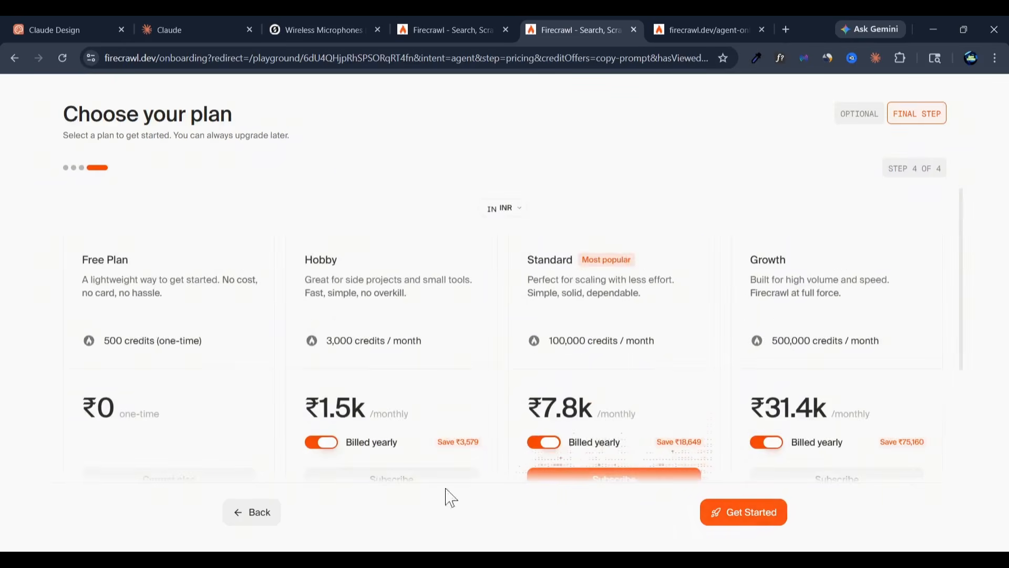
# - Review the pricing plans and finish the onboarding on the Free Plan
pyautogui.scroll(-3, 444, 496)
pyautogui.scroll(5, 168, 299)
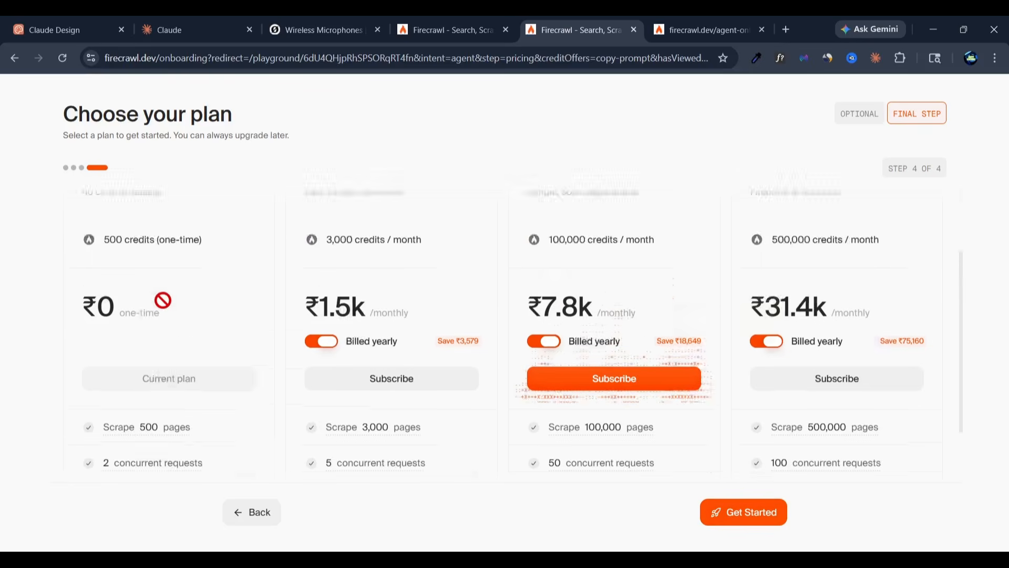
pyautogui.scroll(-5, 165, 321)
pyautogui.click(759, 513)
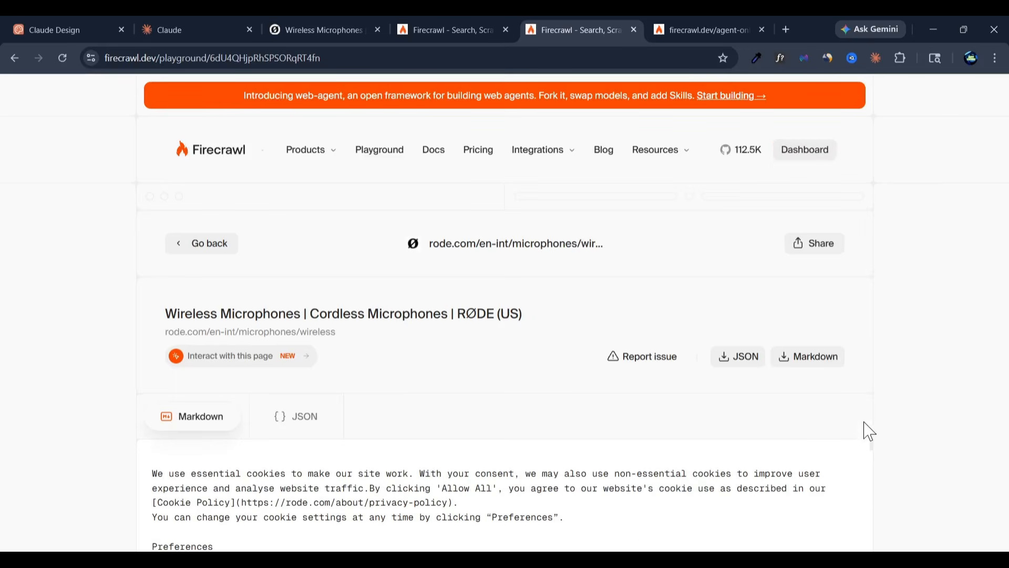
# - Copy the scraped RØDE page as Markdown and paste it into a new chat in Claude
pyautogui.scroll(-10, 867, 428)
pyautogui.scroll(-2, 878, 442)
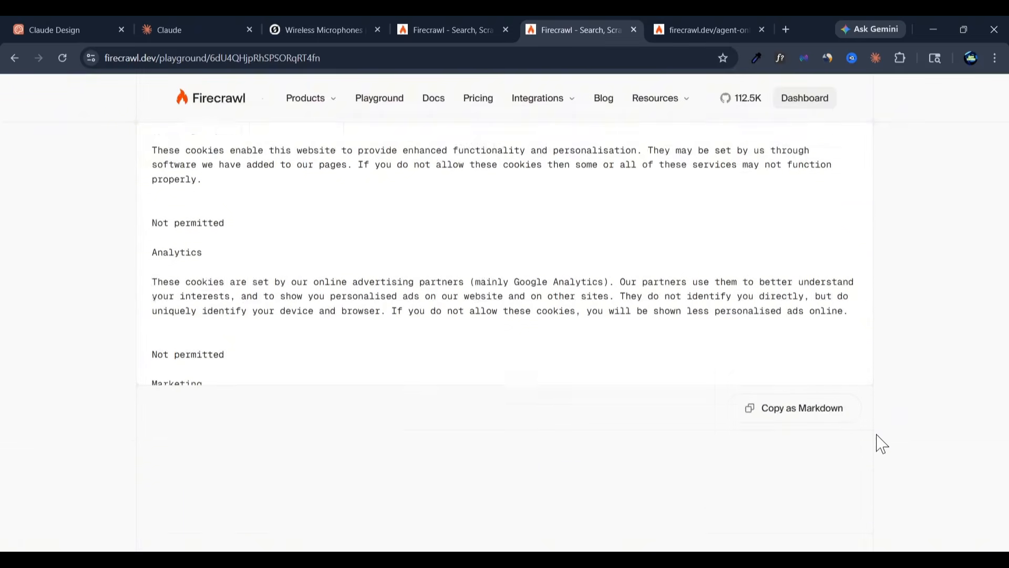
pyautogui.scroll(8, 879, 442)
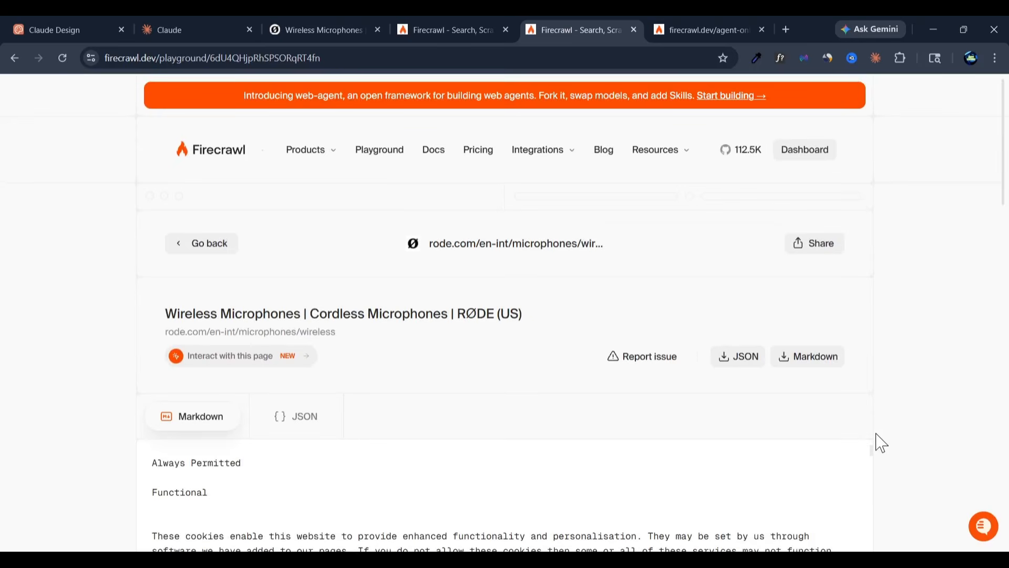
pyautogui.scroll(-3, 878, 443)
pyautogui.scroll(-10, 872, 441)
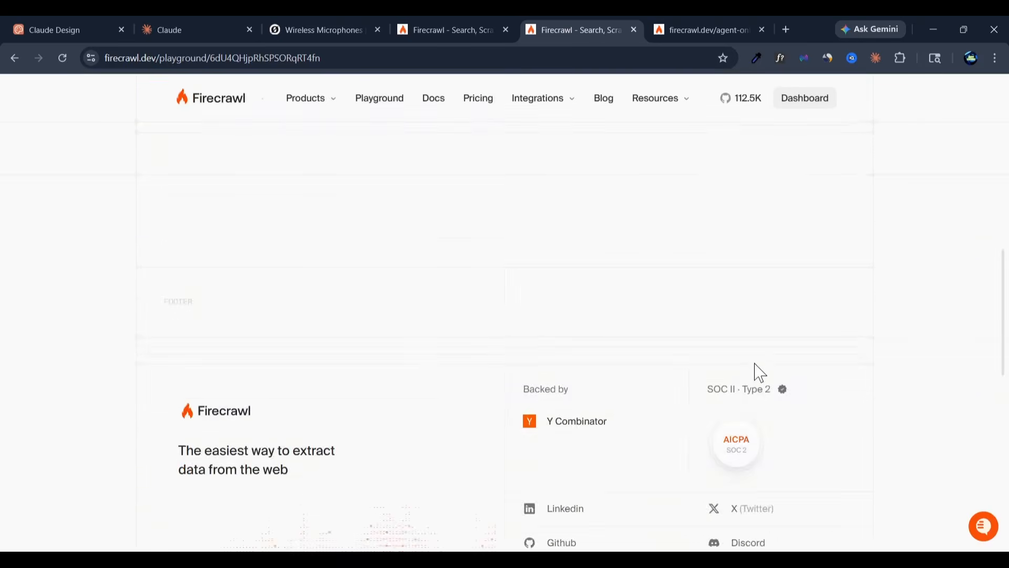
pyautogui.click(788, 381)
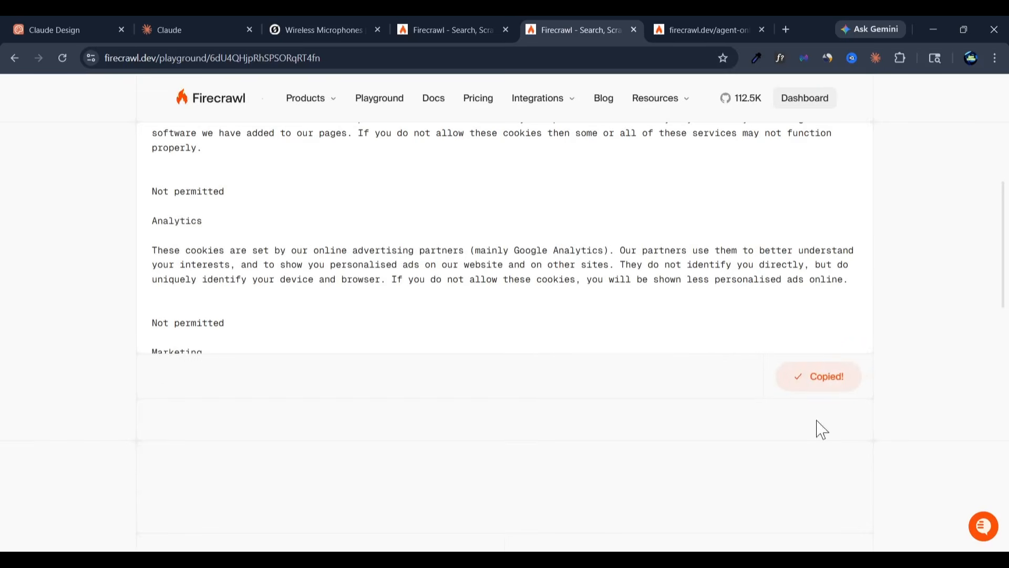
pyautogui.click(158, 29)
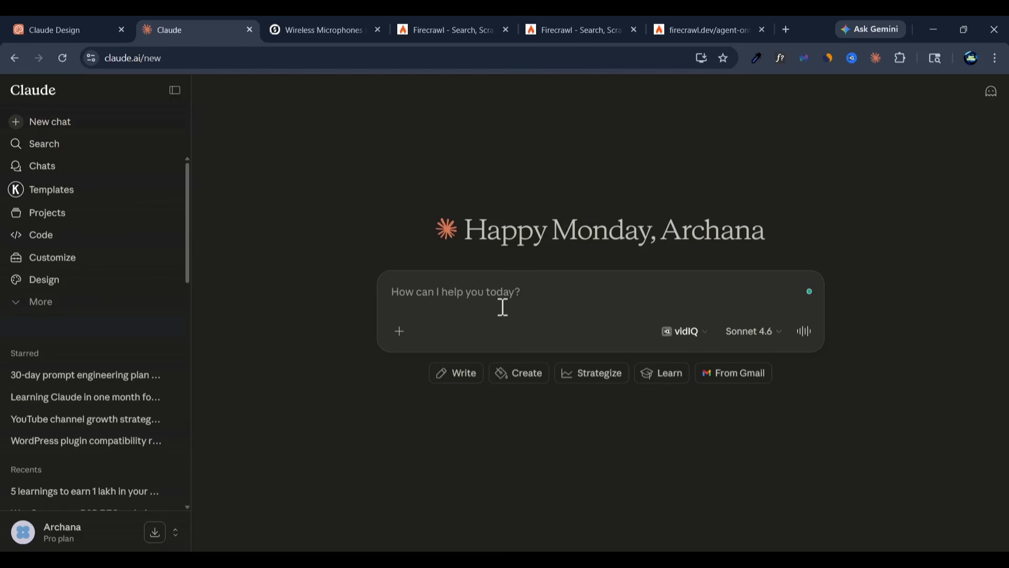
pyautogui.hotkey('ctrl', 'v')
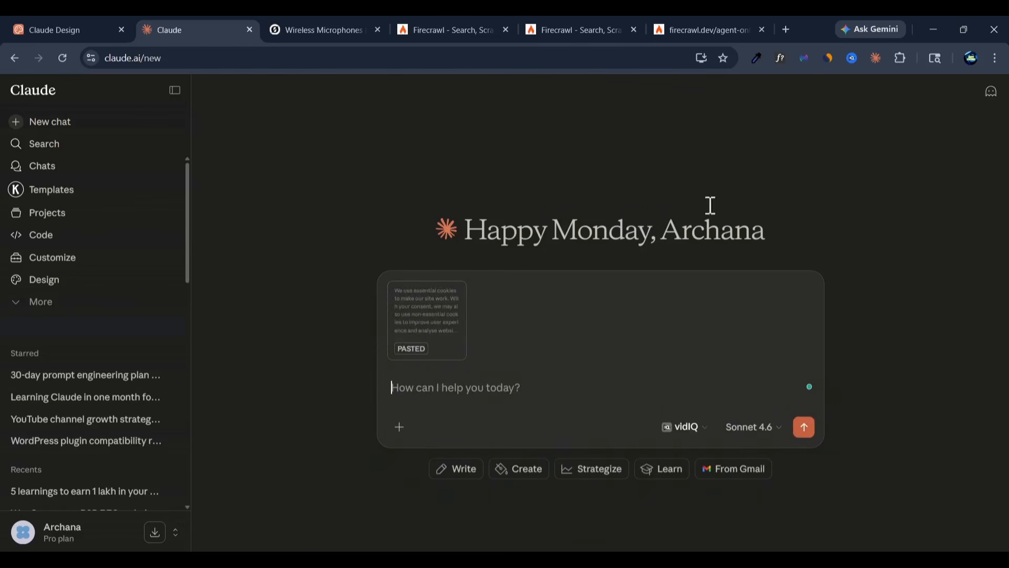
# - Copy the scraped RØDE page as JSON from the Firecrawl playground and paste it into the Claude chat beside the Markdown
pyautogui.click(691, 23)
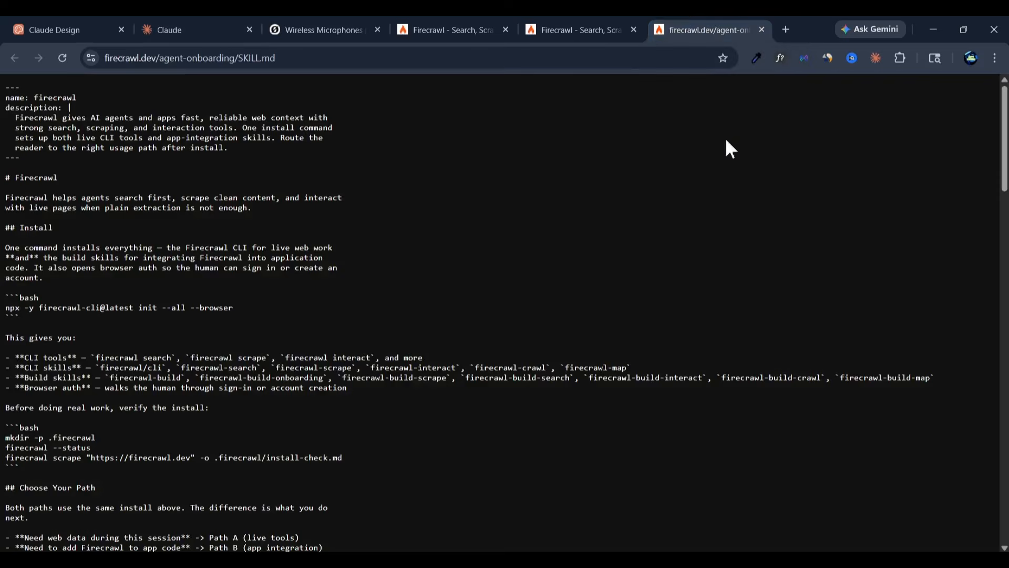
pyautogui.click(578, 24)
pyautogui.scroll(1, 661, 341)
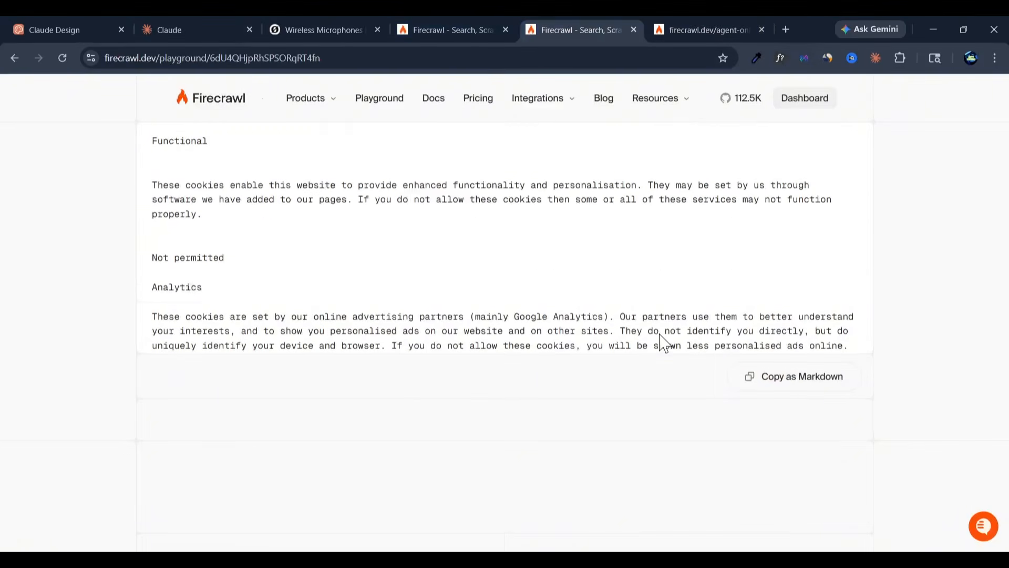
pyautogui.scroll(10, 661, 341)
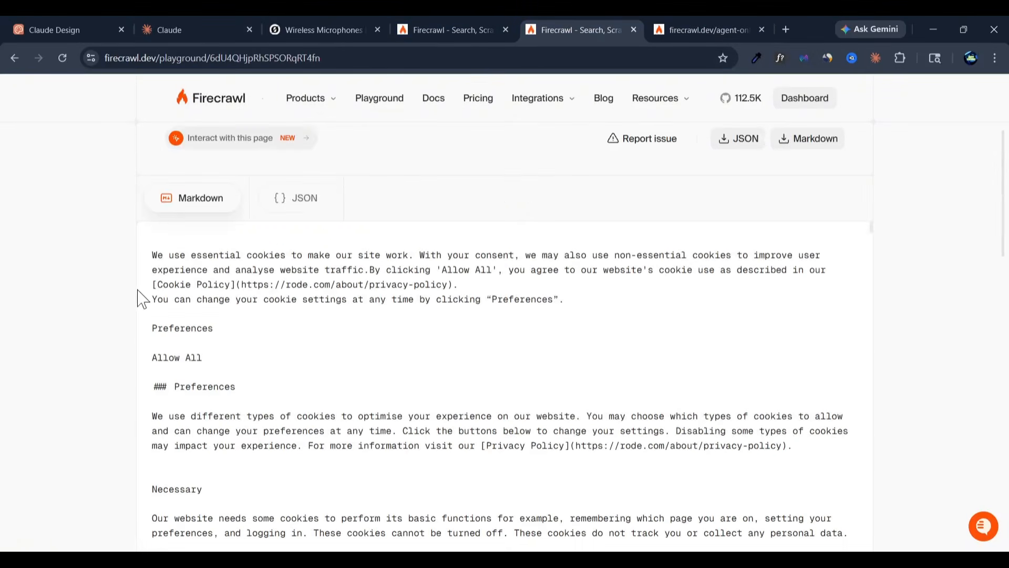
pyautogui.click(329, 198)
pyautogui.scroll(-6, 743, 315)
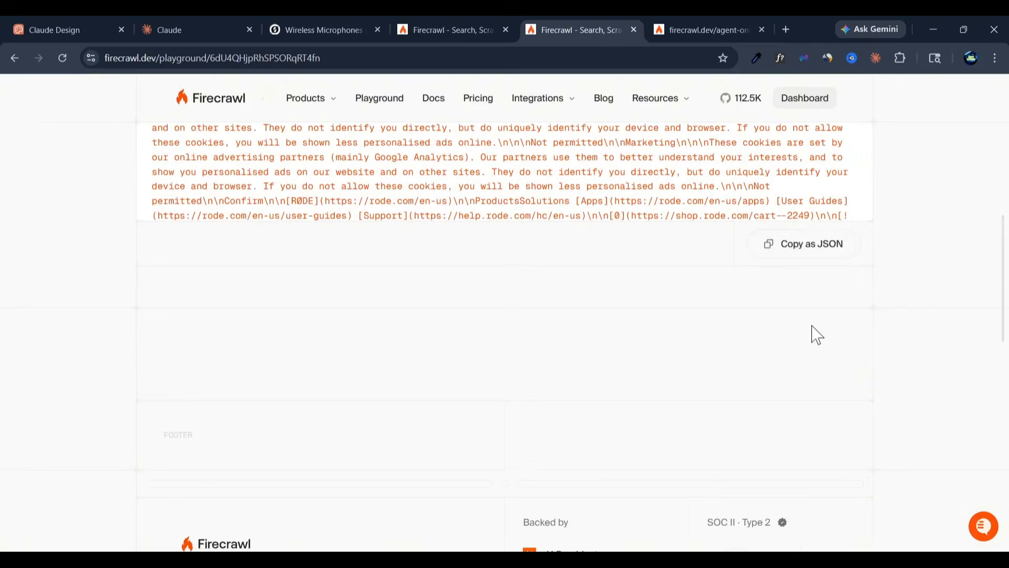
pyautogui.click(796, 246)
pyautogui.click(160, 19)
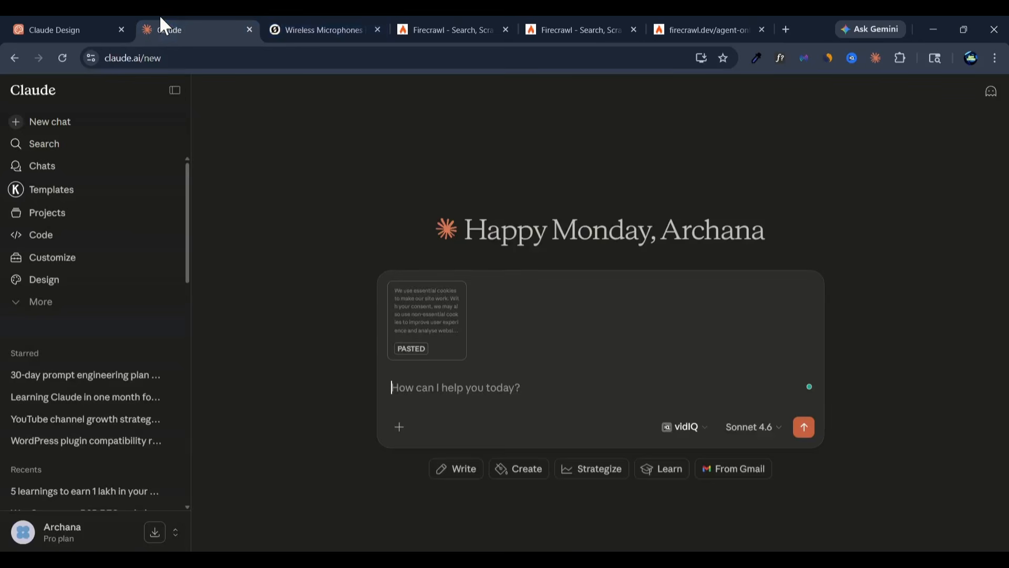
pyautogui.hotkey('ctrl', 'v')
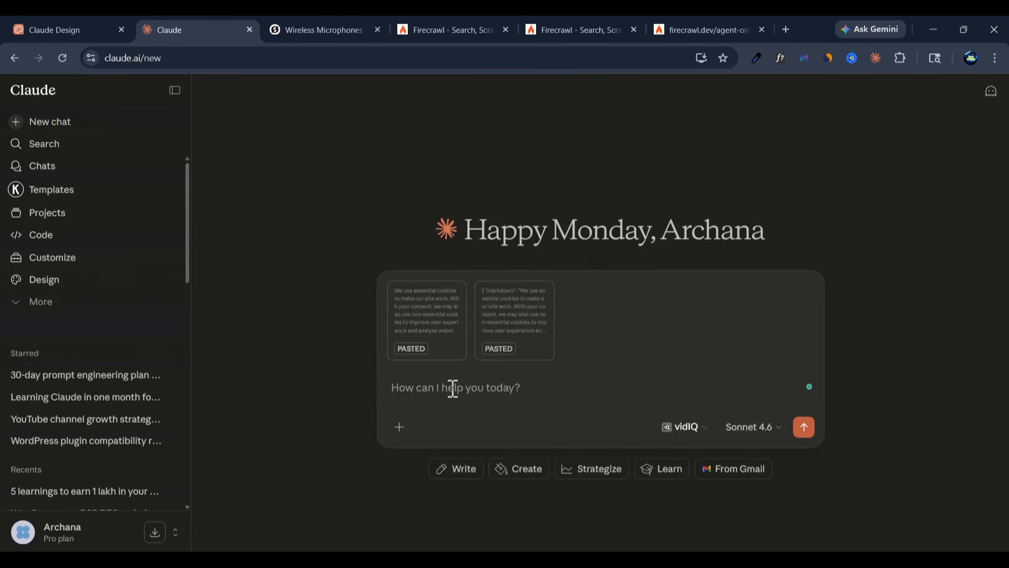
# - Ask Claude to synthesize a new brand language for a premium noise-cancellation wireless microphone brand tailored to India, amalgamating the two admired brandings
pyautogui.write('I am trying')
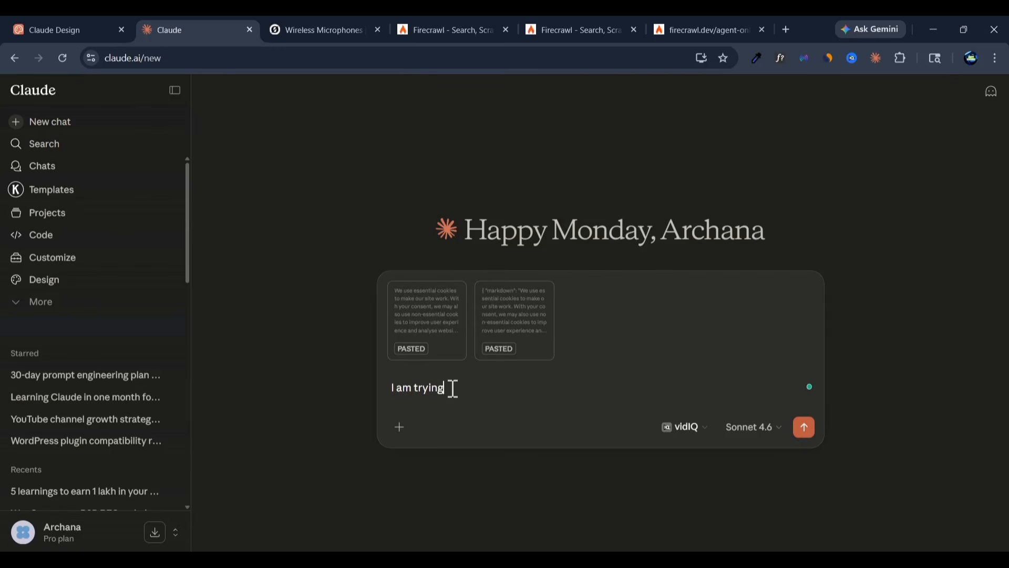
pyautogui.write(' to')
pyautogui.write('build a brand focused on noice cancellation purely wireless microphone, which is very premium and effective, tailored to India. I have given two brandings that I have admired. Create a synthesize a new brand language which feels like an amalgamation of the two I have just given')
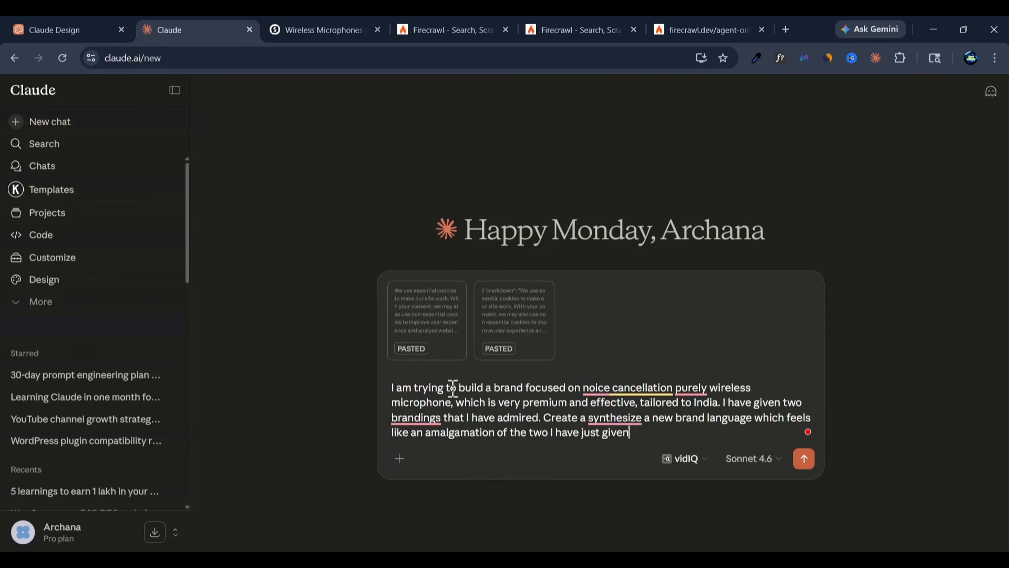
pyautogui.write('.')
pyautogui.press('Return')
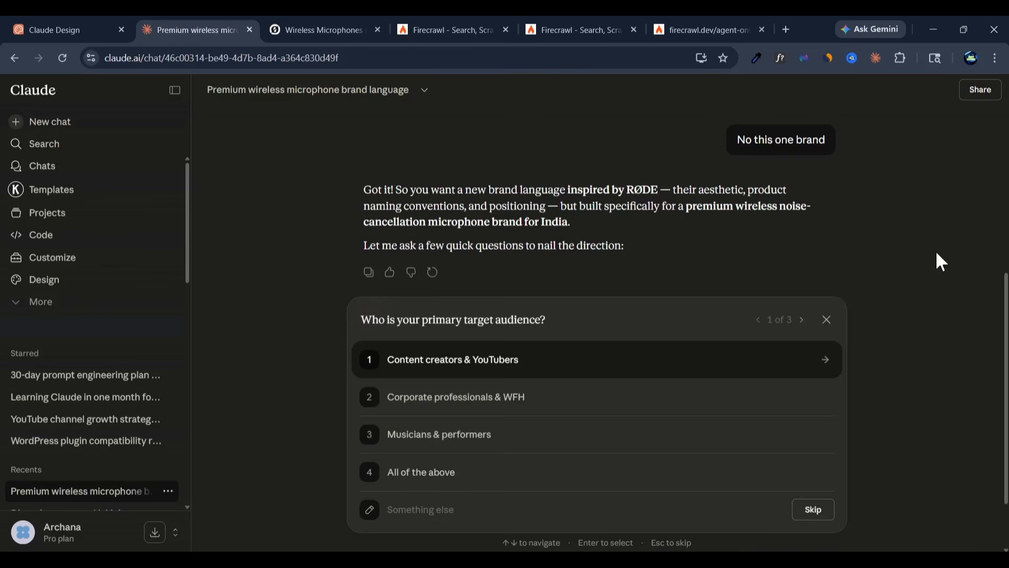
# - Answer Claude's questions with Content creators & YouTubers, Minimal & luxury (like Apple), and Mass premium (₹3,000–₹8,000)
pyautogui.click(532, 371)
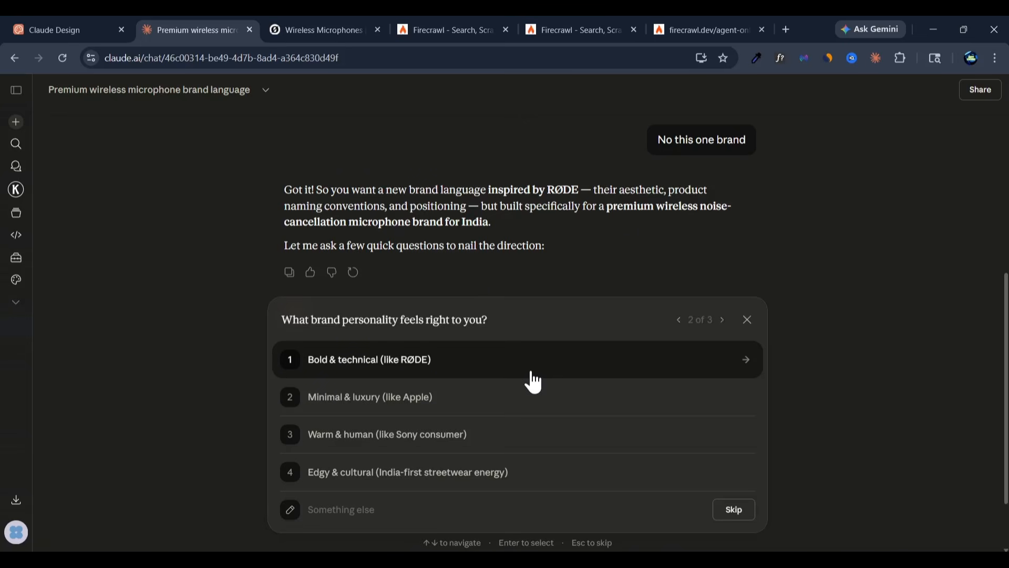
pyautogui.click(456, 415)
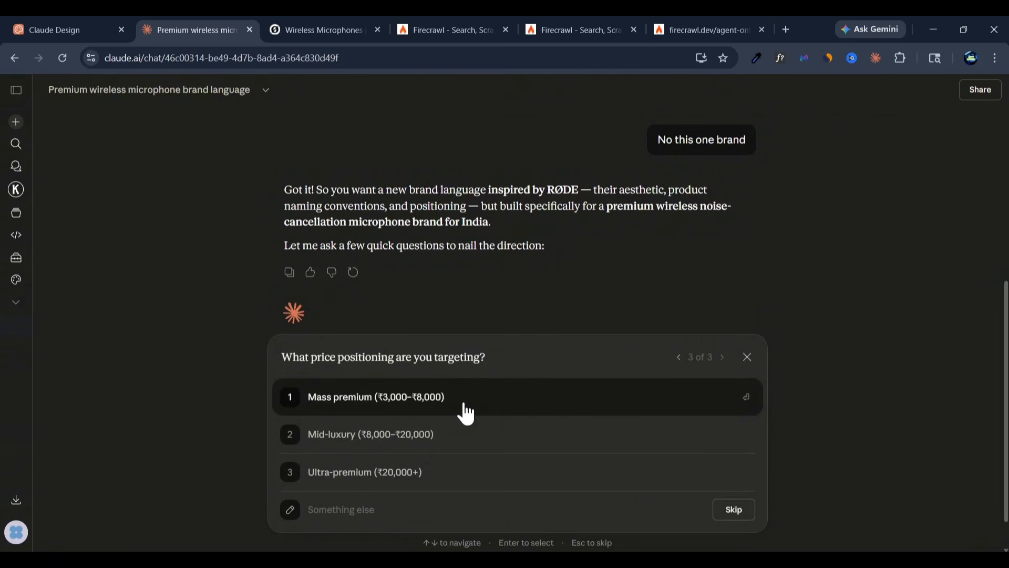
pyautogui.click(464, 404)
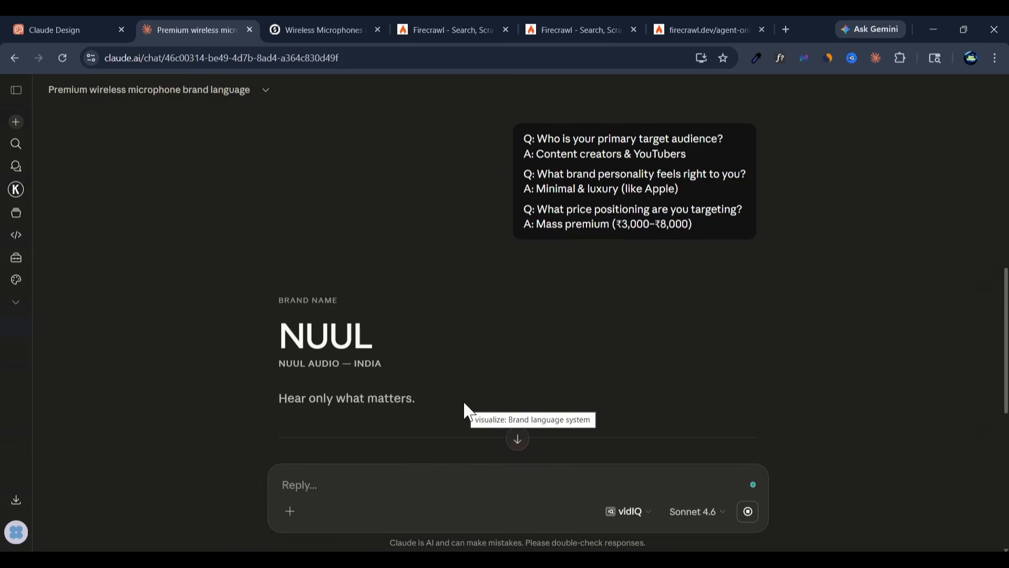
# - Look through the generated NUUL brand language visual and copy it to the clipboard
pyautogui.scroll(-5, 513, 334)
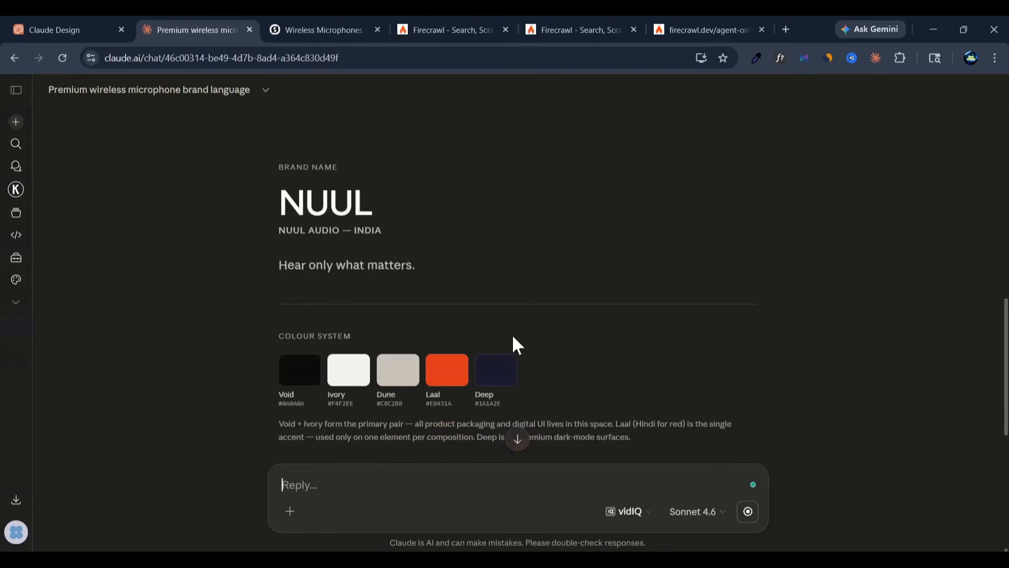
pyautogui.scroll(-6, 514, 343)
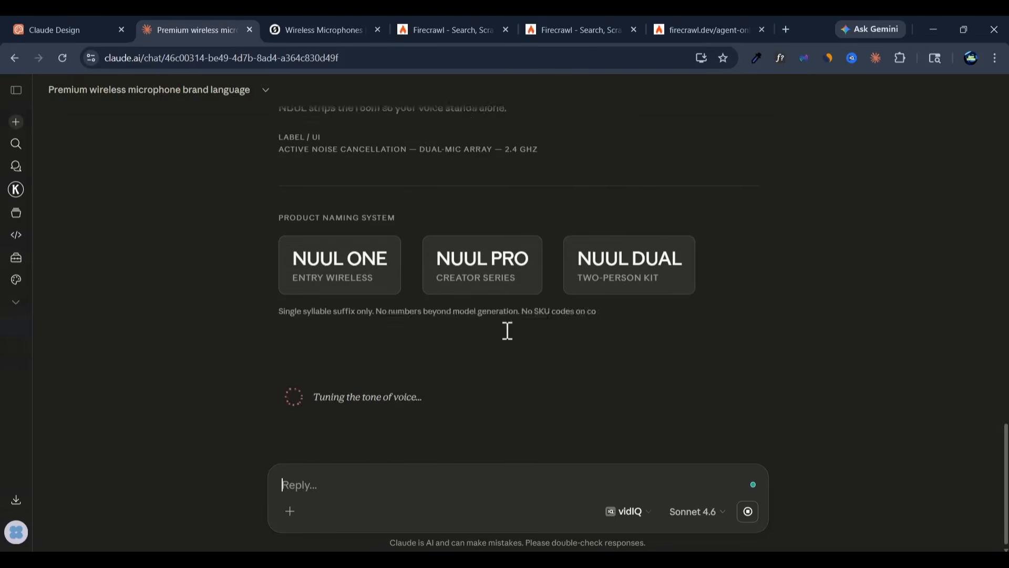
pyautogui.click(697, 322)
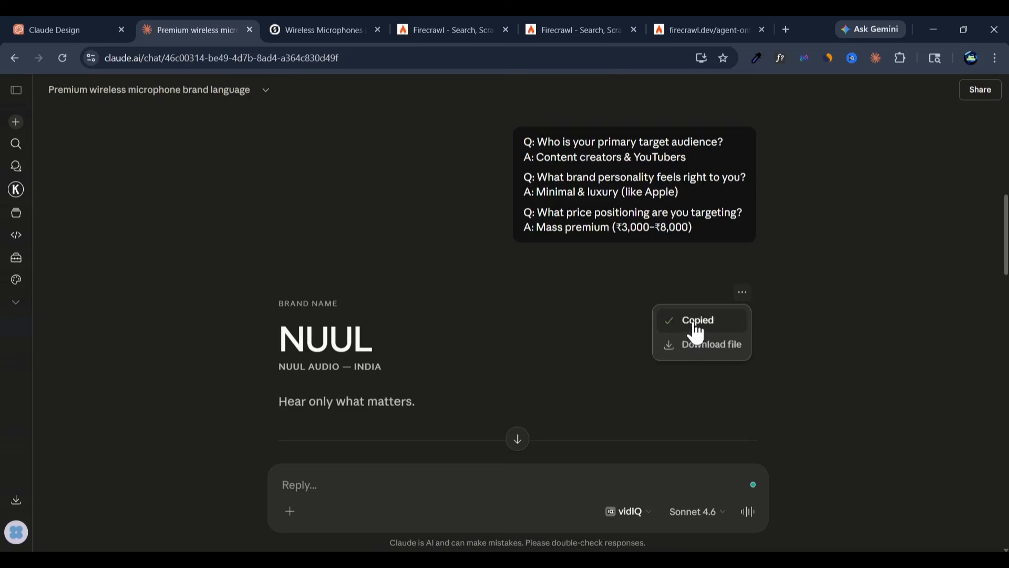
# - Switch to Claude Design and create a high-fidelity prototype project named "NUUL AUDIO"
pyautogui.click(85, 28)
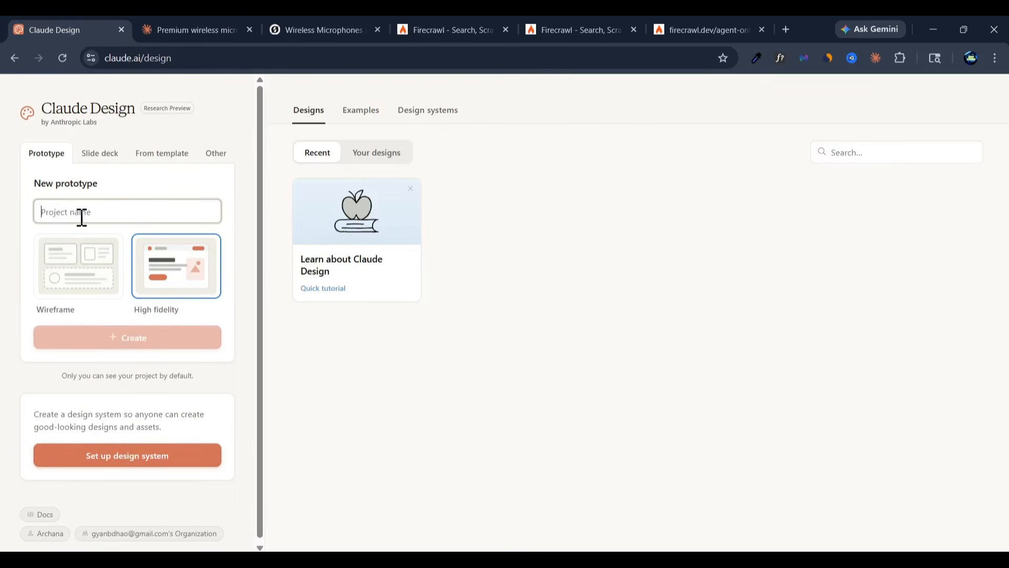
pyautogui.write('N')
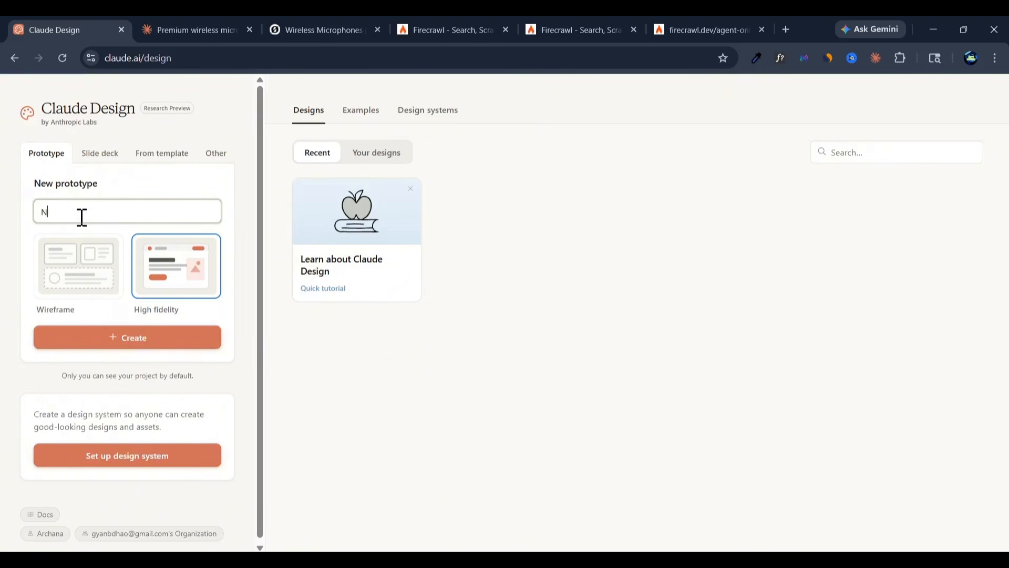
pyautogui.write('UUL')
pyautogui.click(183, 28)
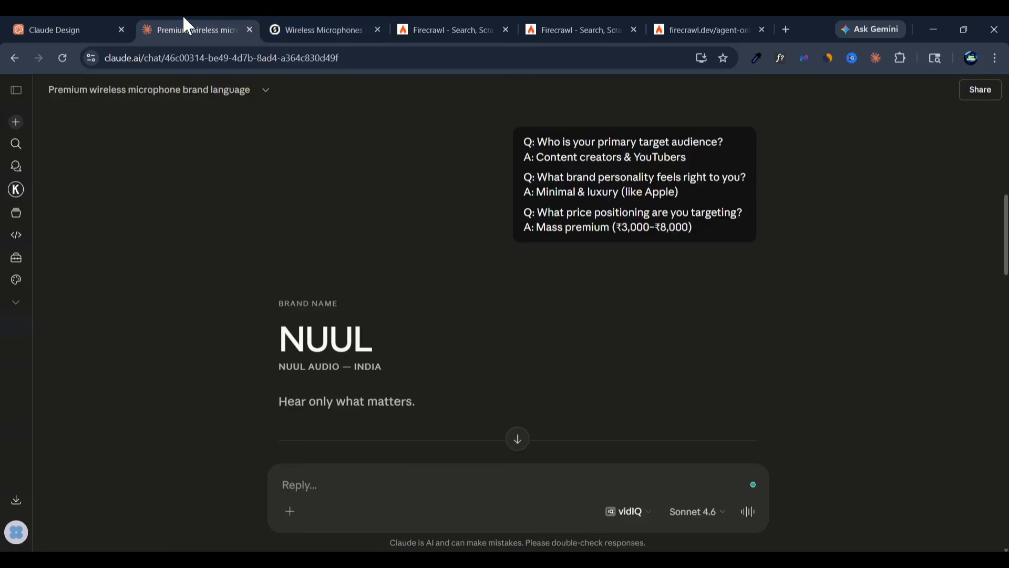
pyautogui.click(108, 25)
pyautogui.write('AUD')
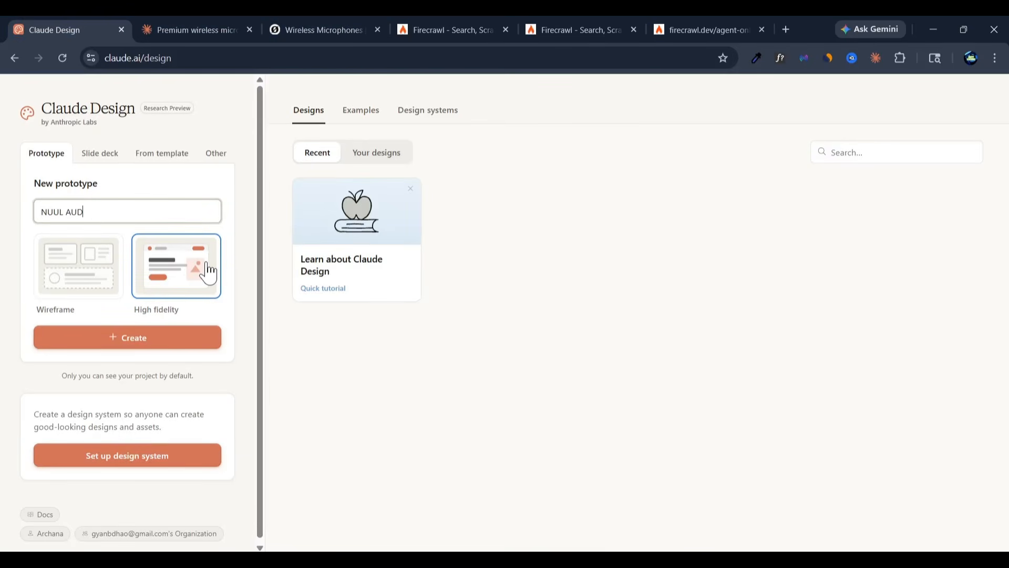
pyautogui.write('IO')
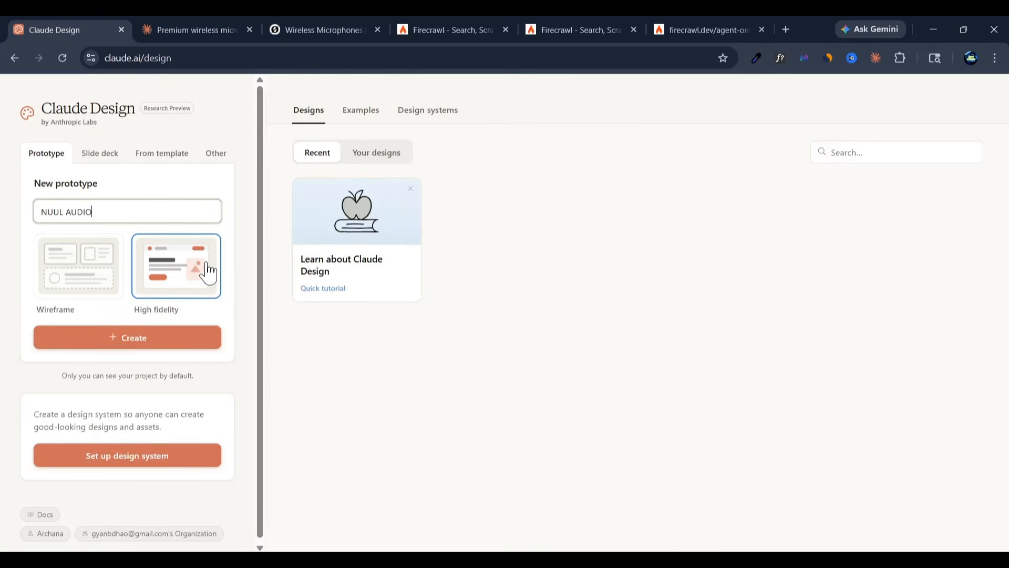
pyautogui.click(153, 347)
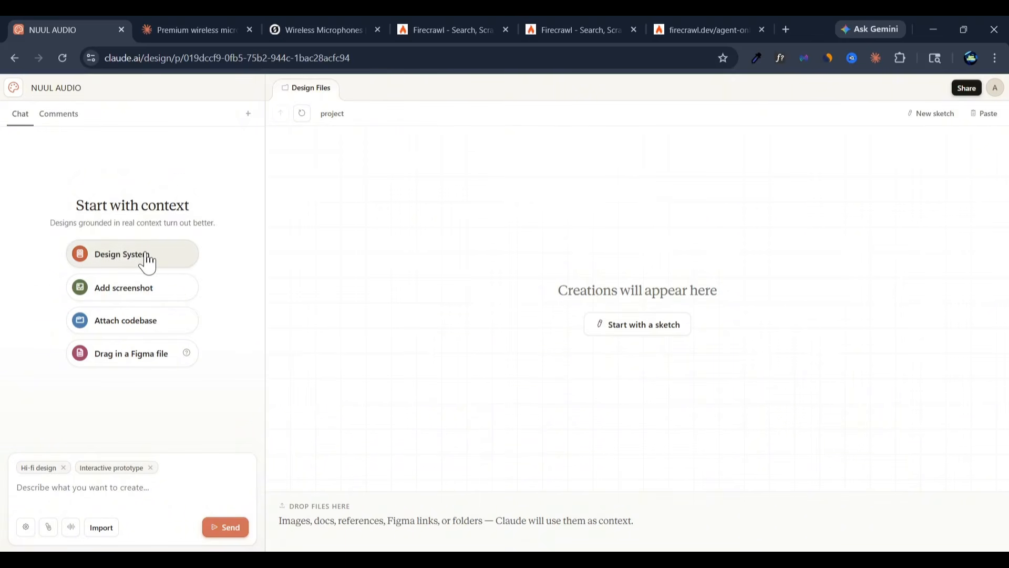
# - Attach the Frontend design skill to the NUUL AUDIO project as additional context
pyautogui.click(171, 267)
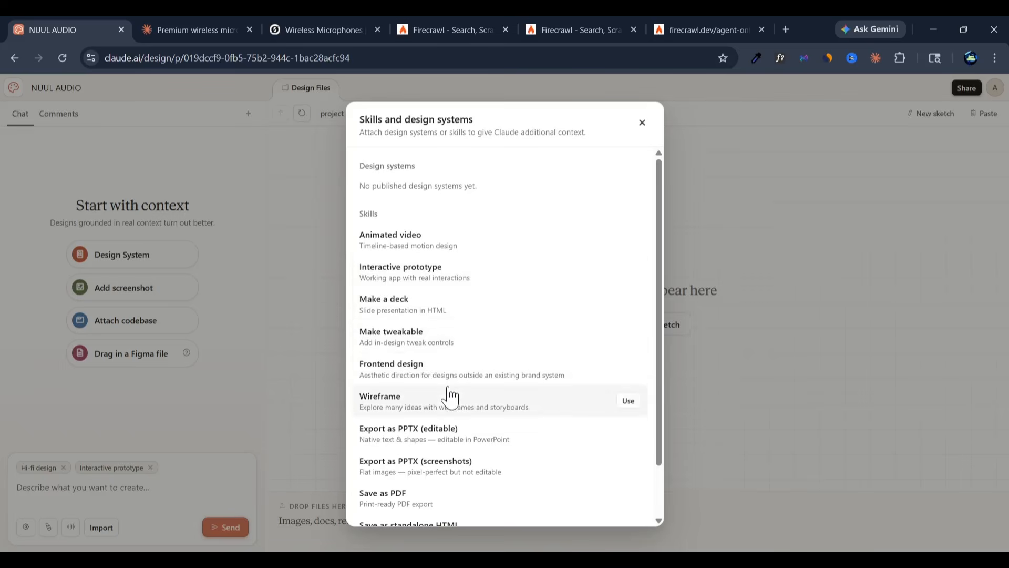
pyautogui.scroll(-2, 447, 390)
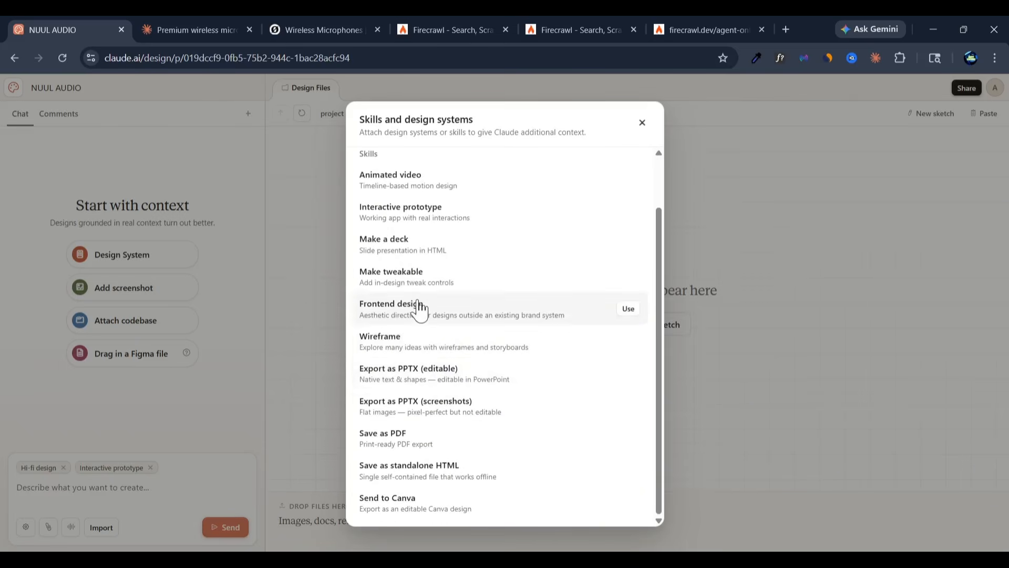
pyautogui.click(423, 318)
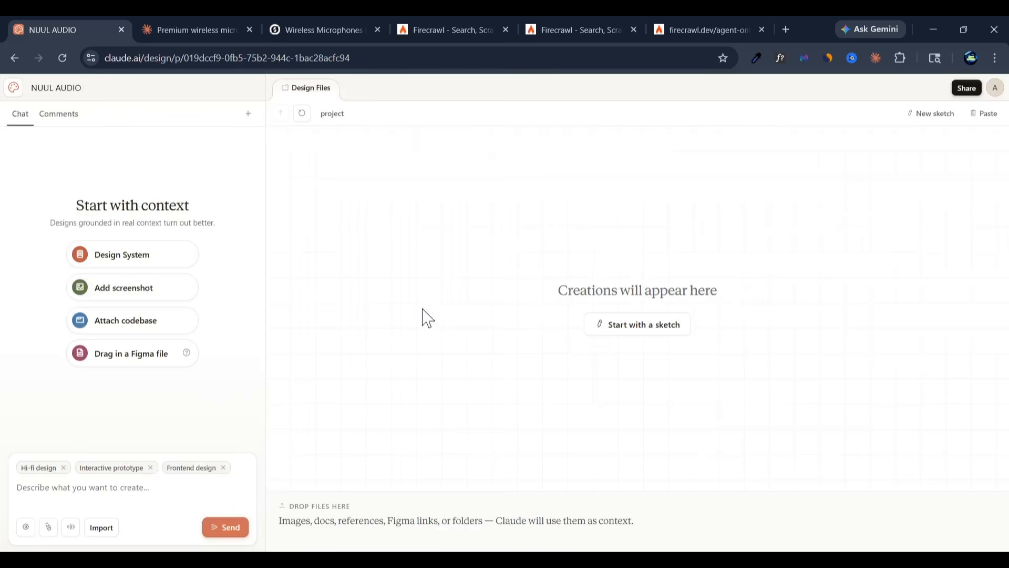
# - Paste the copied brand guide image into the design prompt and send it, stating the requirements are given and questions must come before starting
pyautogui.click(84, 497)
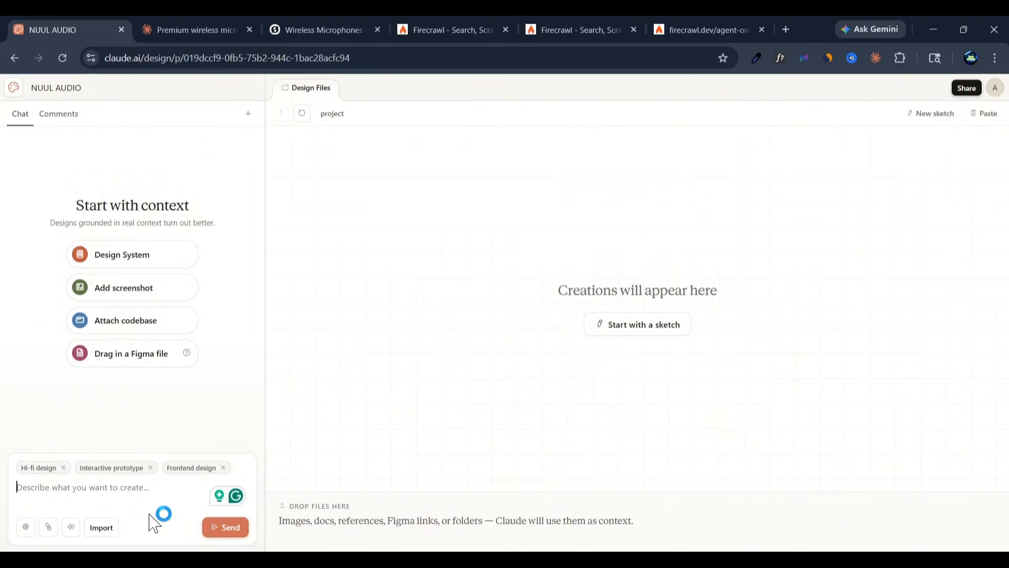
pyautogui.hotkey('ctrl', 'v')
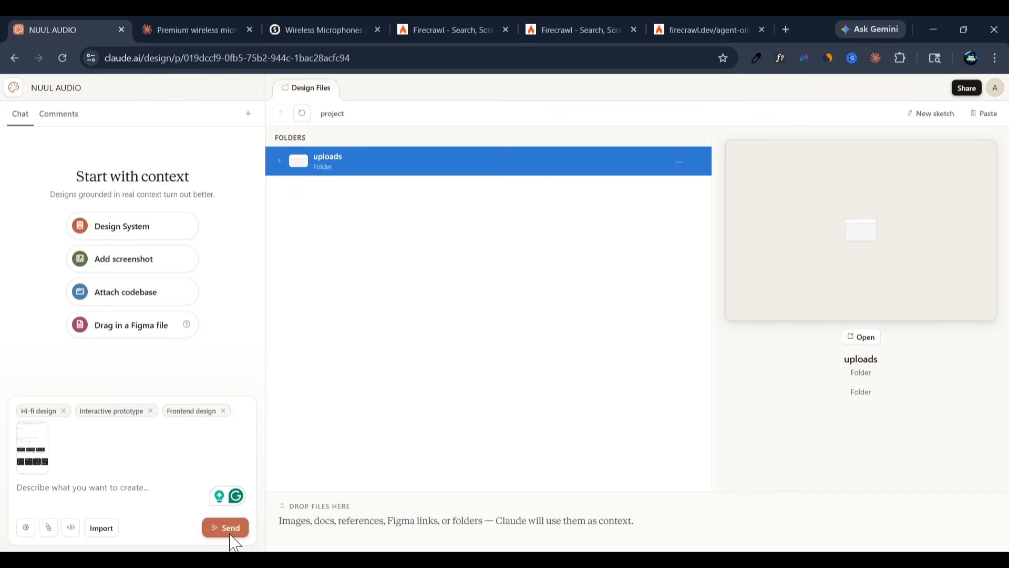
pyautogui.write('I have given my requirements.')
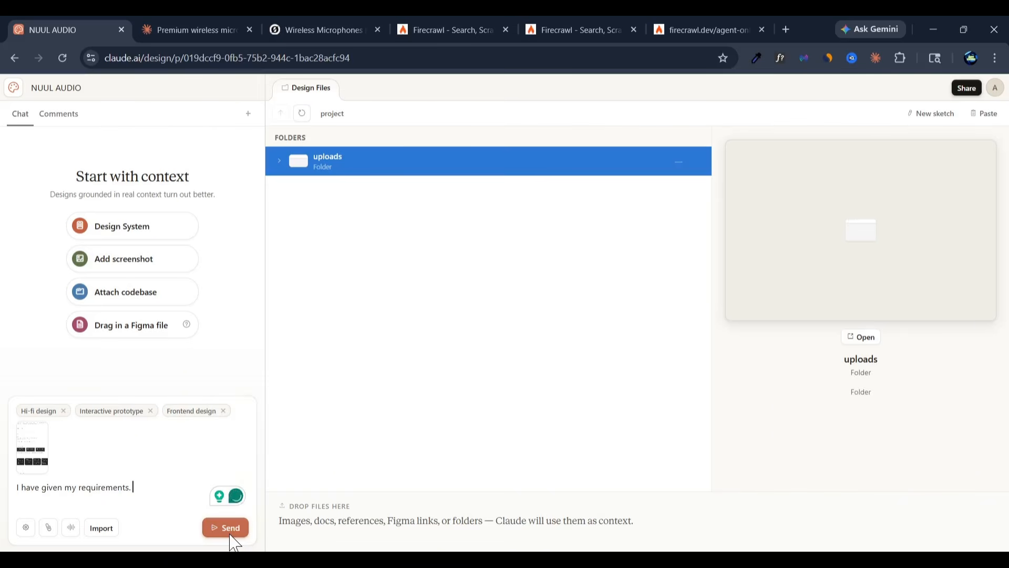
pyautogui.write('Whereever yo')
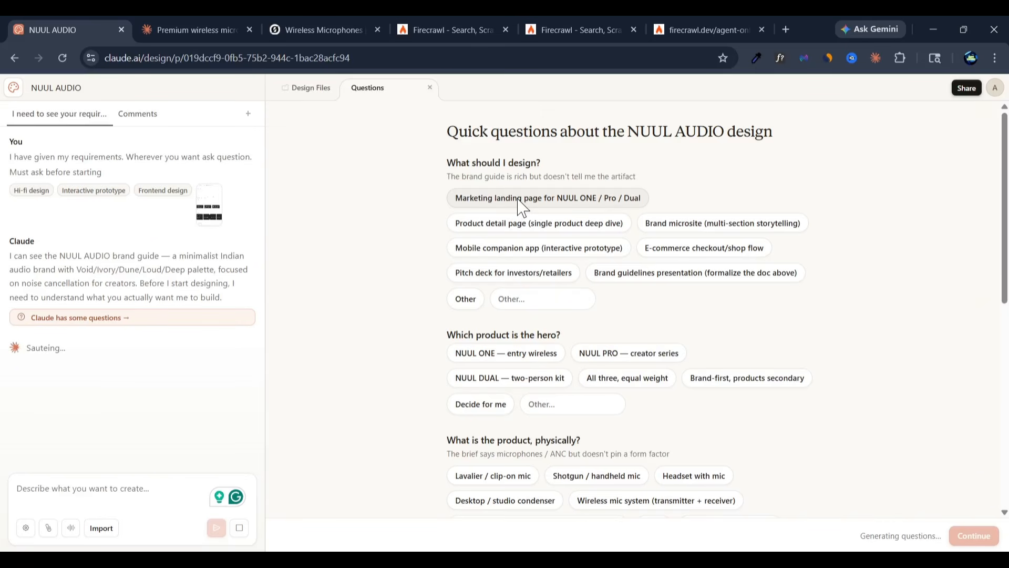
# - Choose a marketing landing page for NUUL ONE / Pro / Dual, NUUL ONE as the hero and a wireless mic system as the product form
pyautogui.click(518, 200)
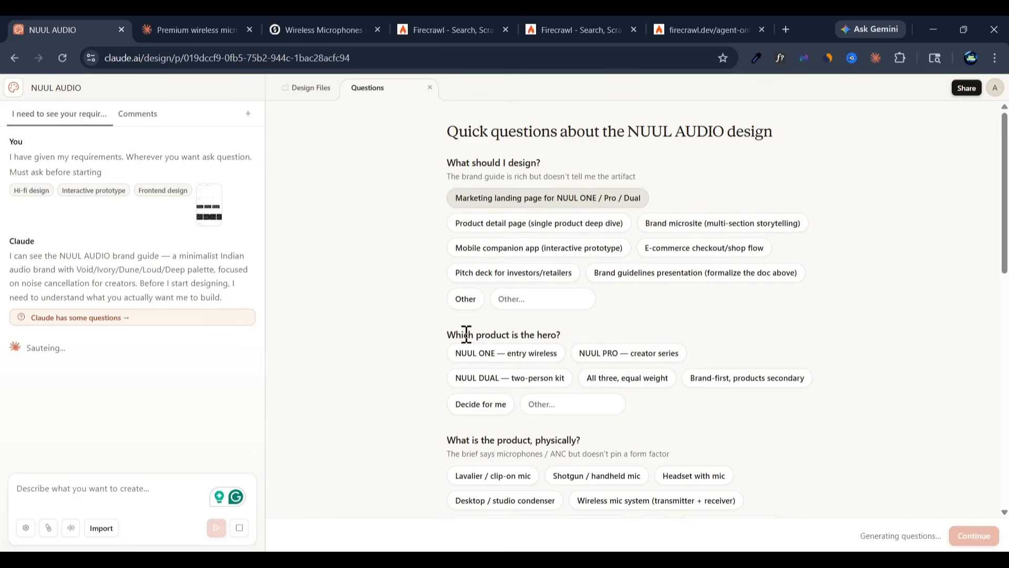
pyautogui.scroll(-1, 696, 312)
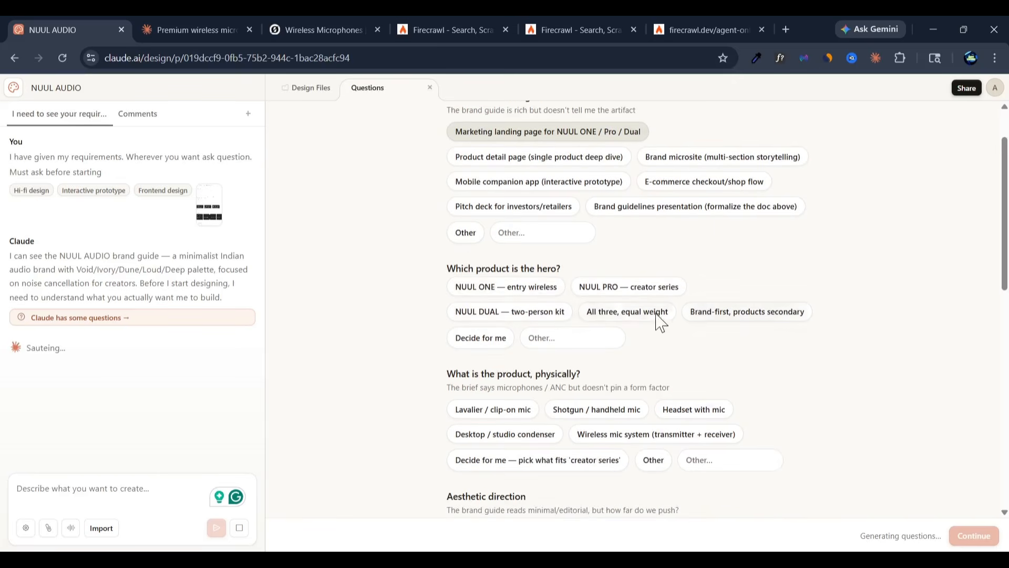
pyautogui.click(512, 288)
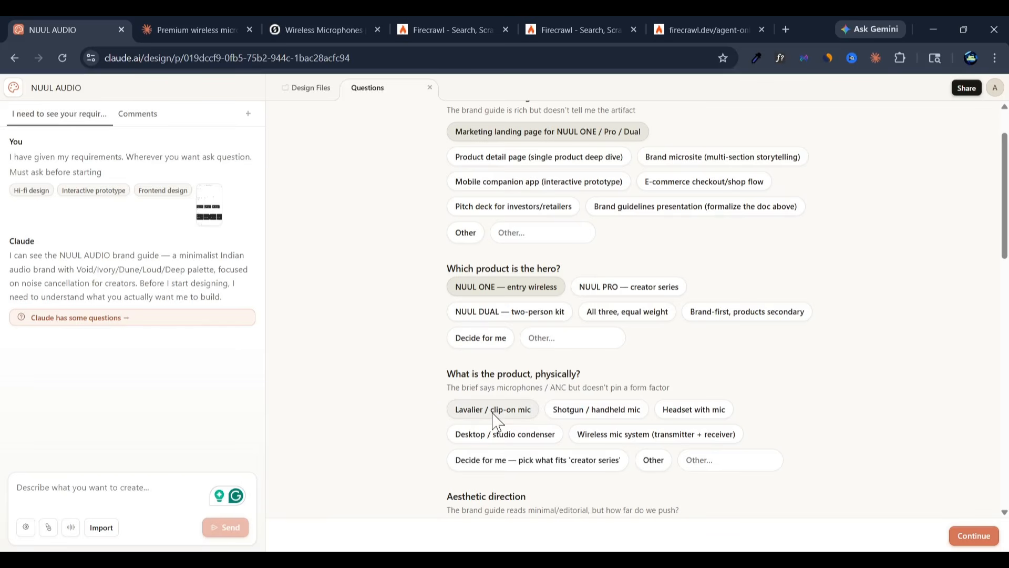
pyautogui.click(649, 435)
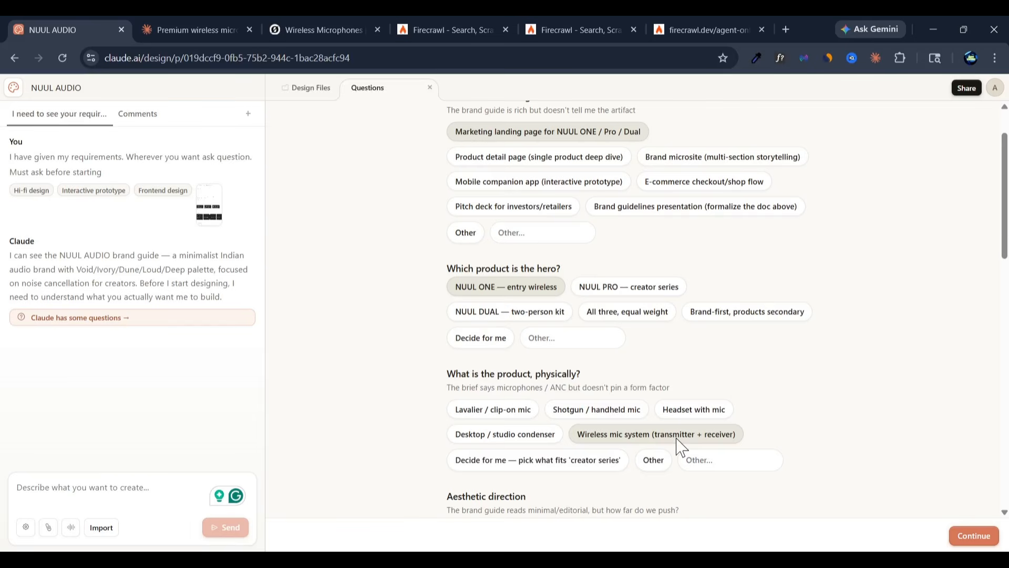
# - Choose the dark-mode premium aesthetic and delivery as one polished prototype with a Tweaks panel to switch directions
pyautogui.scroll(-5, 834, 423)
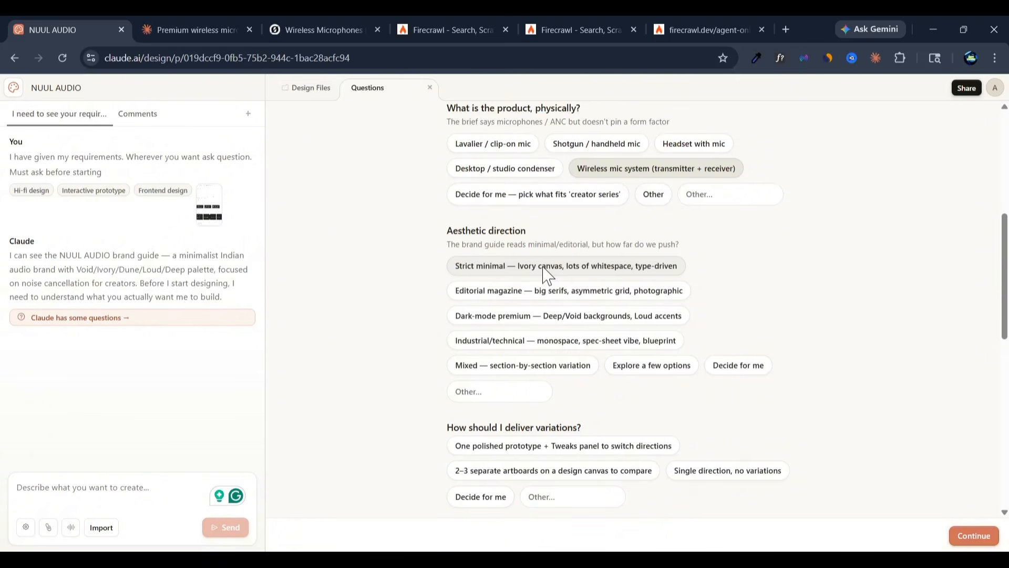
pyautogui.click(561, 316)
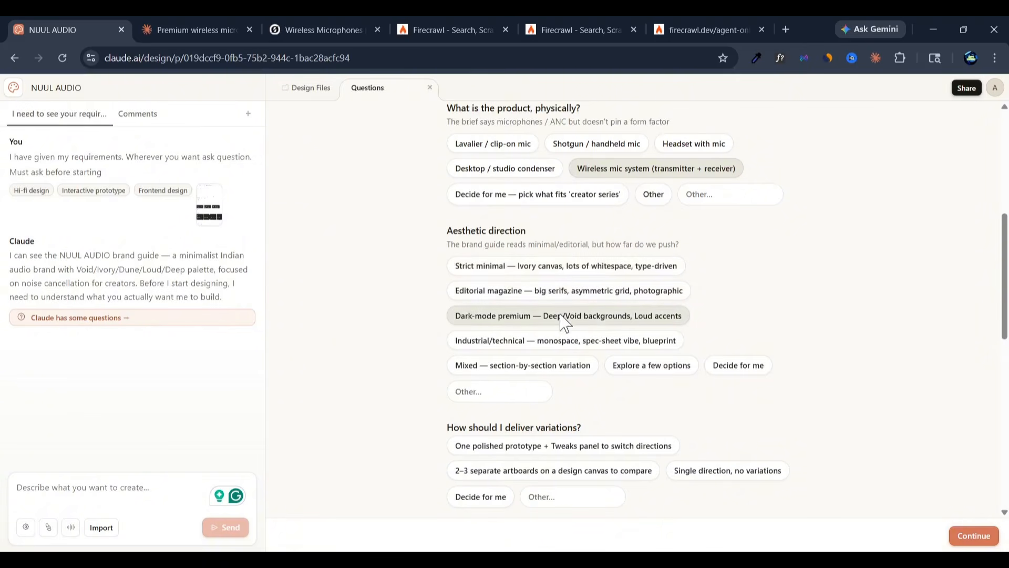
pyautogui.scroll(-3, 839, 331)
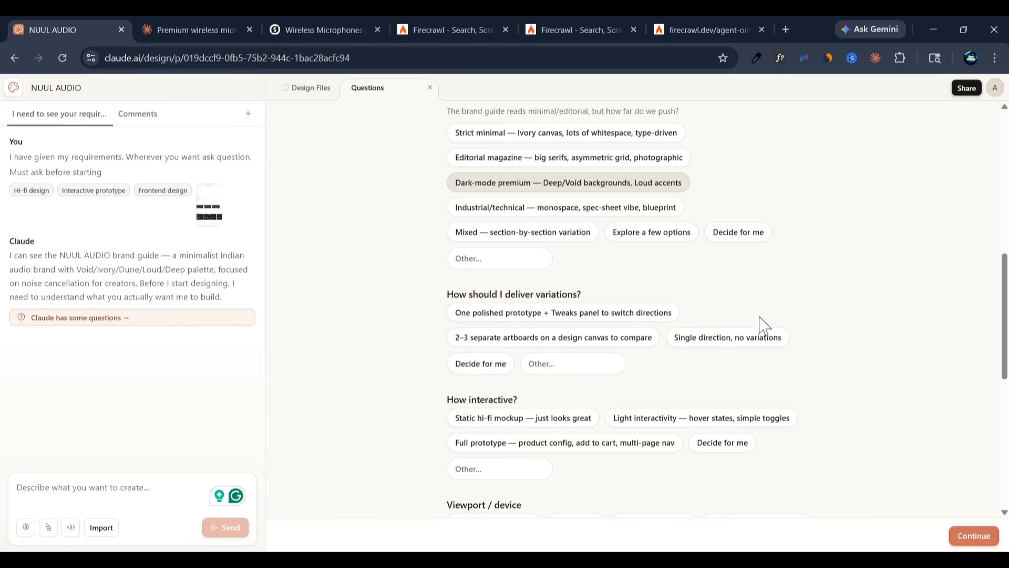
pyautogui.click(588, 316)
# - Set the viewport answer to "Both — responsive" and enter "take from reference" as the custom imagery answer
pyautogui.scroll(-5, 835, 347)
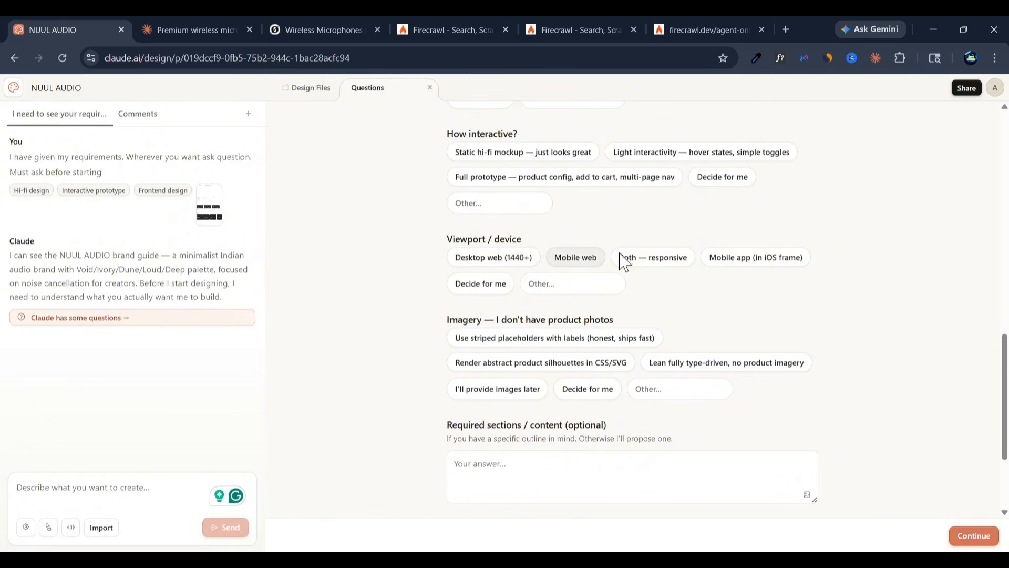
pyautogui.click(675, 263)
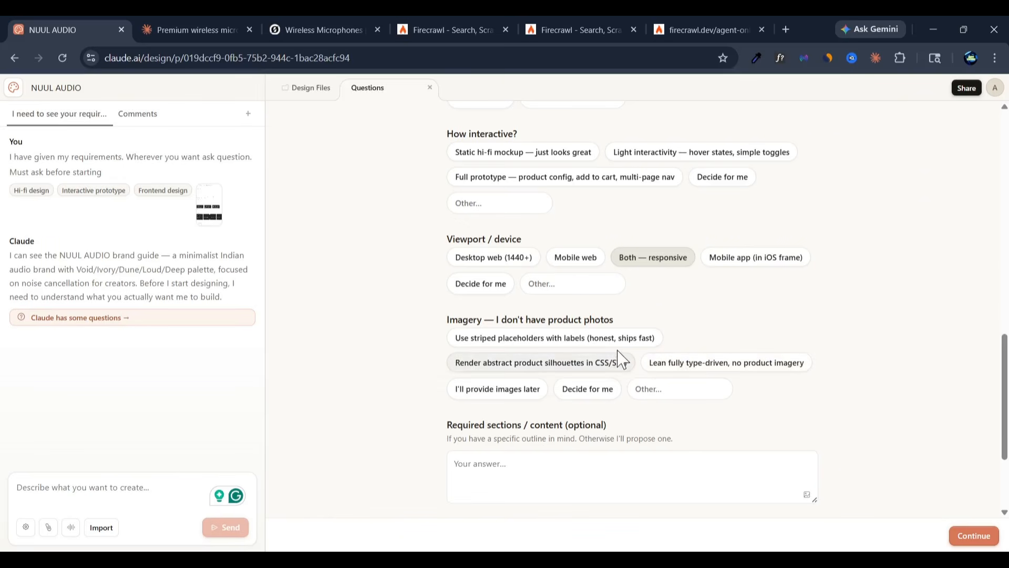
pyautogui.click(669, 390)
pyautogui.write('take from')
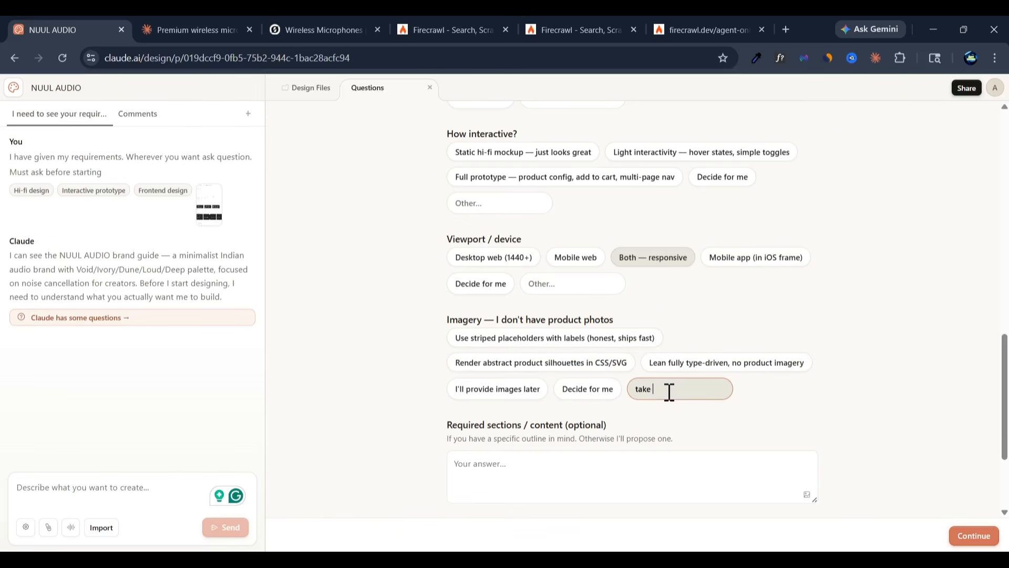
pyautogui.write(' referenc')
pyautogui.write('e')
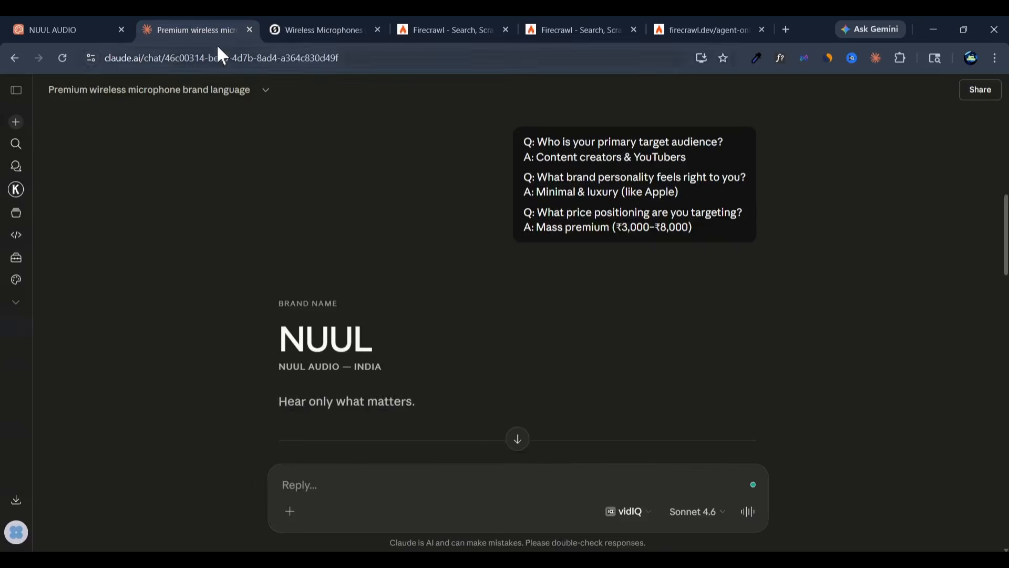
pyautogui.click(58, 30)
pyautogui.write('https://rode.com/en-int/microphones/wireless')
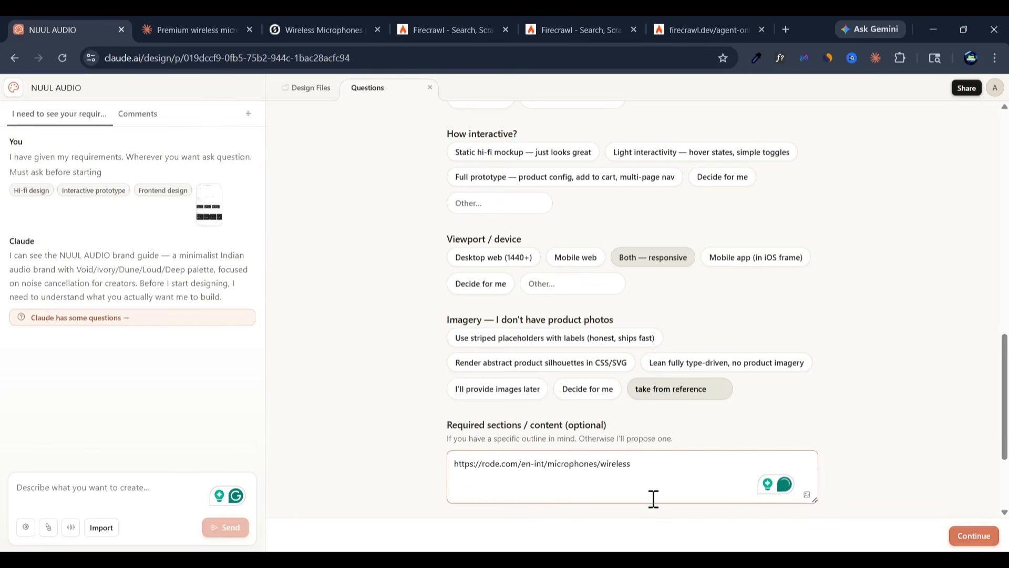
pyautogui.write('.')
pyautogui.press('BackSpace')
pyautogui.write('this is')
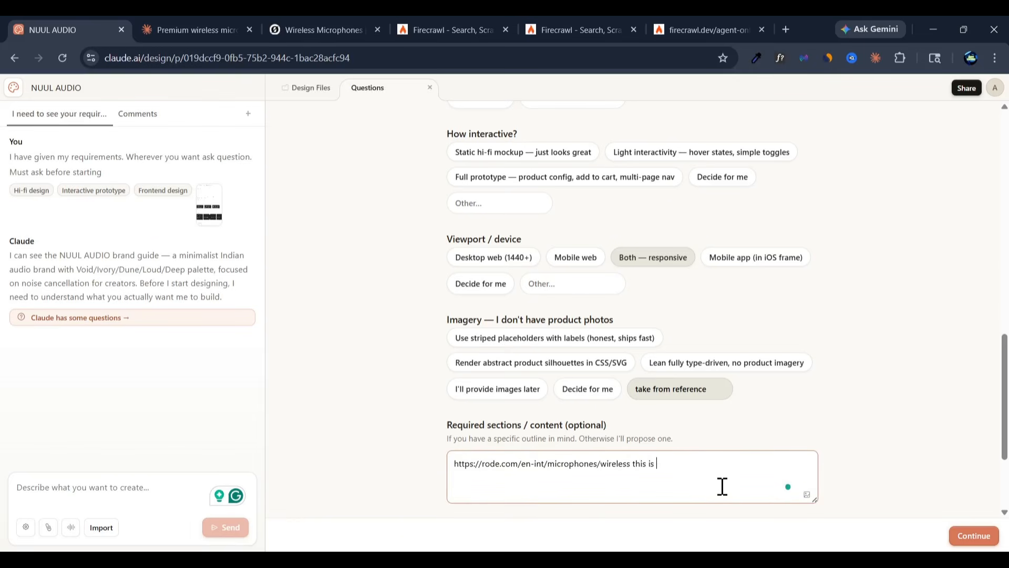
pyautogui.write(' reference website. tak')
pyautogui.write('e images from here')
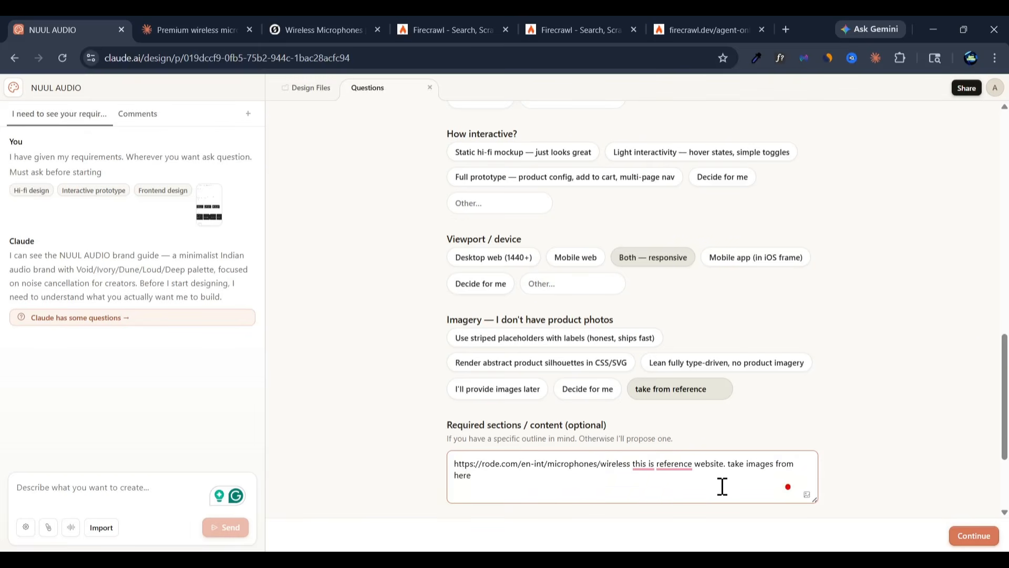
pyautogui.press('Return')
pyautogui.click(974, 535)
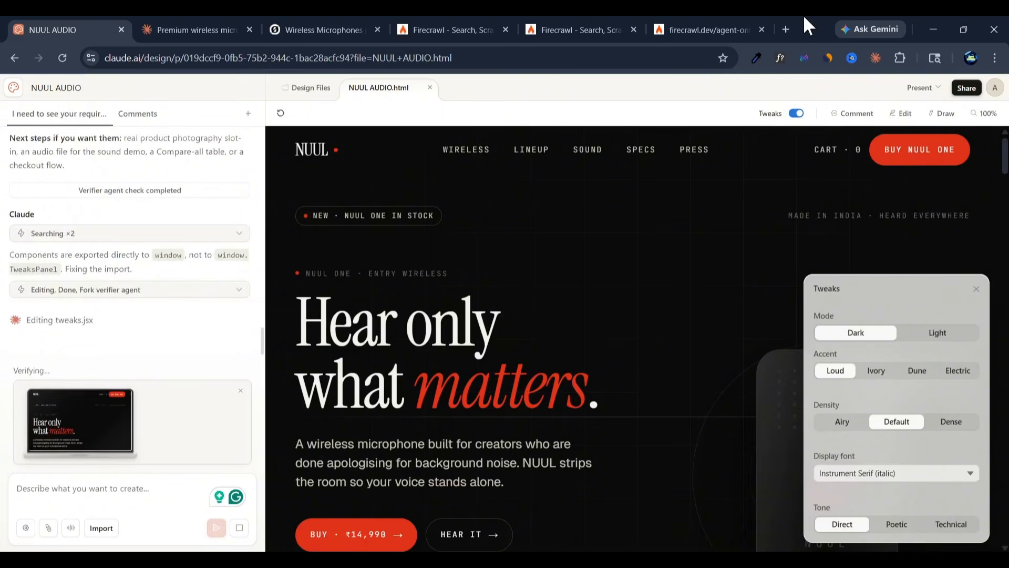
# - Look through the generated NUUL AUDIO landing page from the hero down to the footer and back up
pyautogui.scroll(-5, 674, 263)
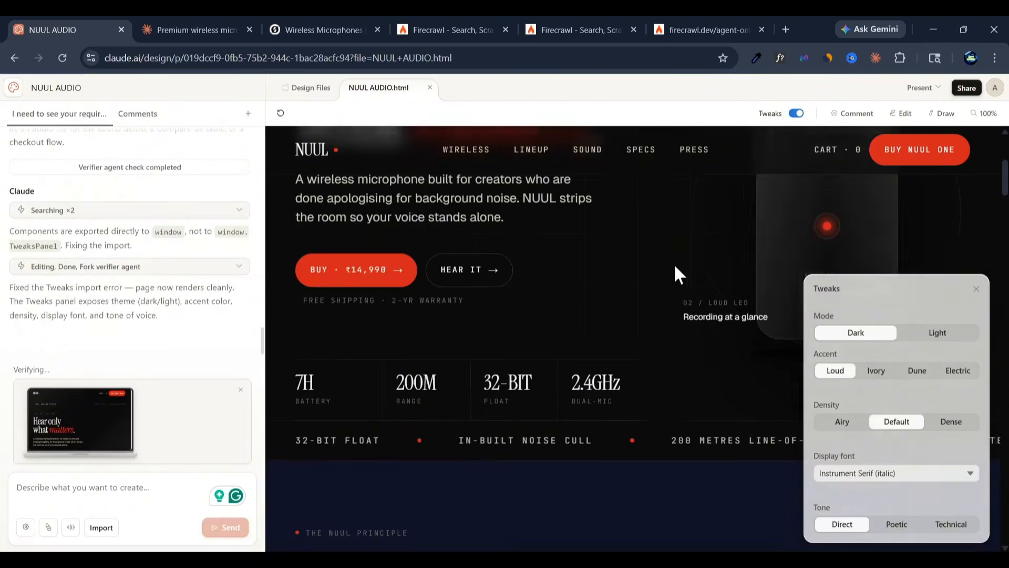
pyautogui.scroll(-10, 674, 263)
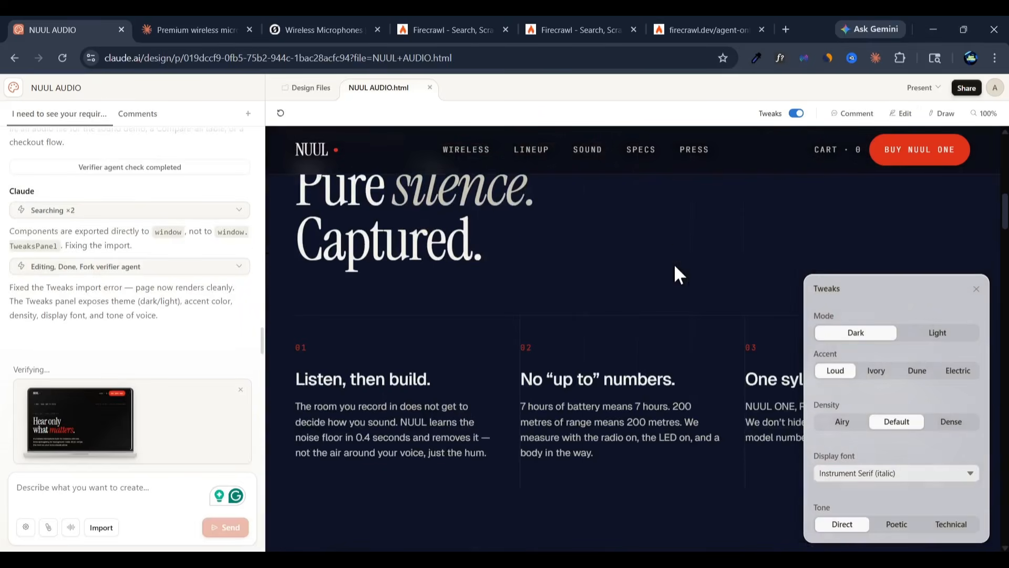
pyautogui.scroll(-12, 673, 264)
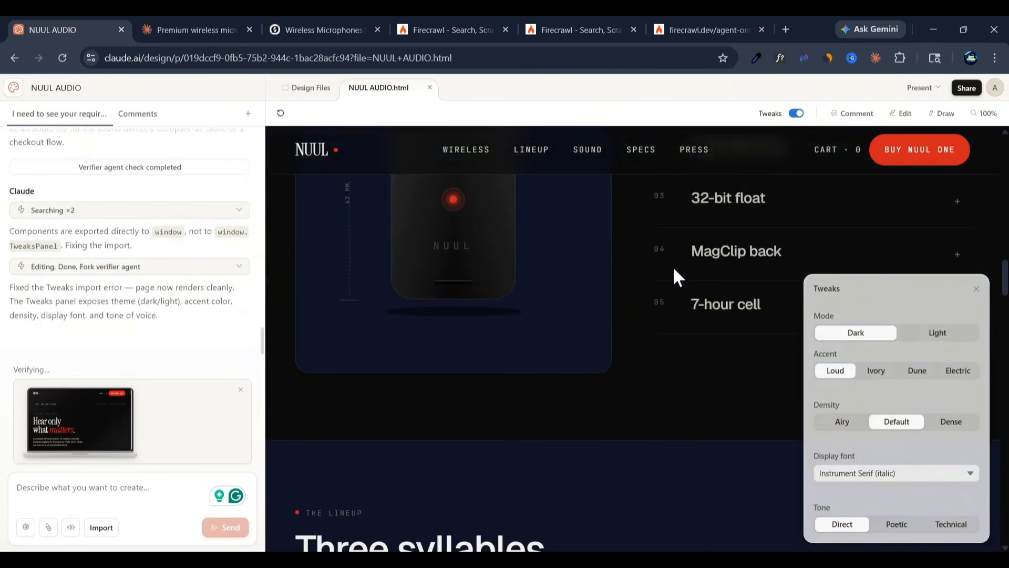
pyautogui.scroll(4, 672, 265)
pyautogui.scroll(-12, 673, 266)
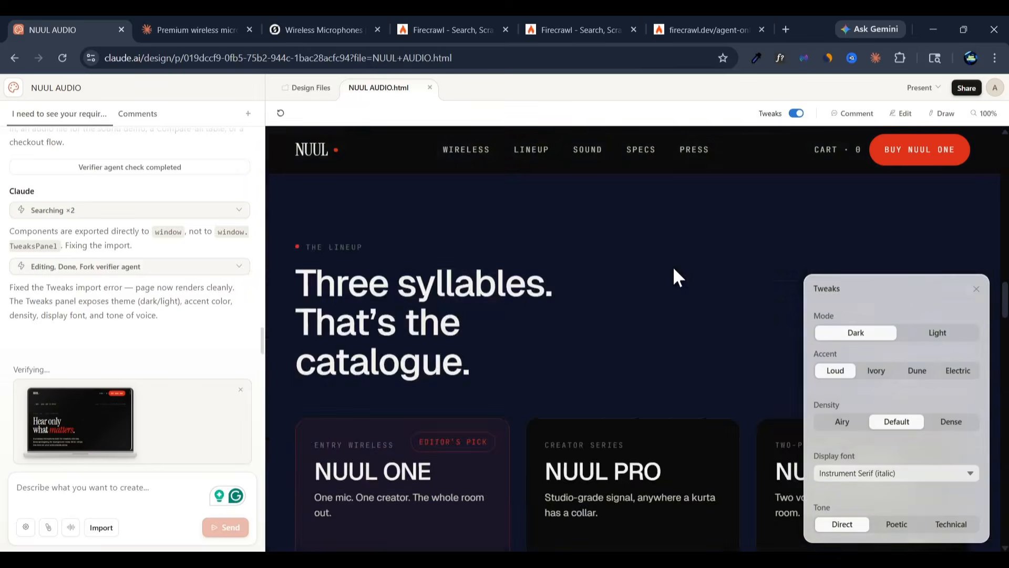
pyautogui.scroll(-5, 673, 266)
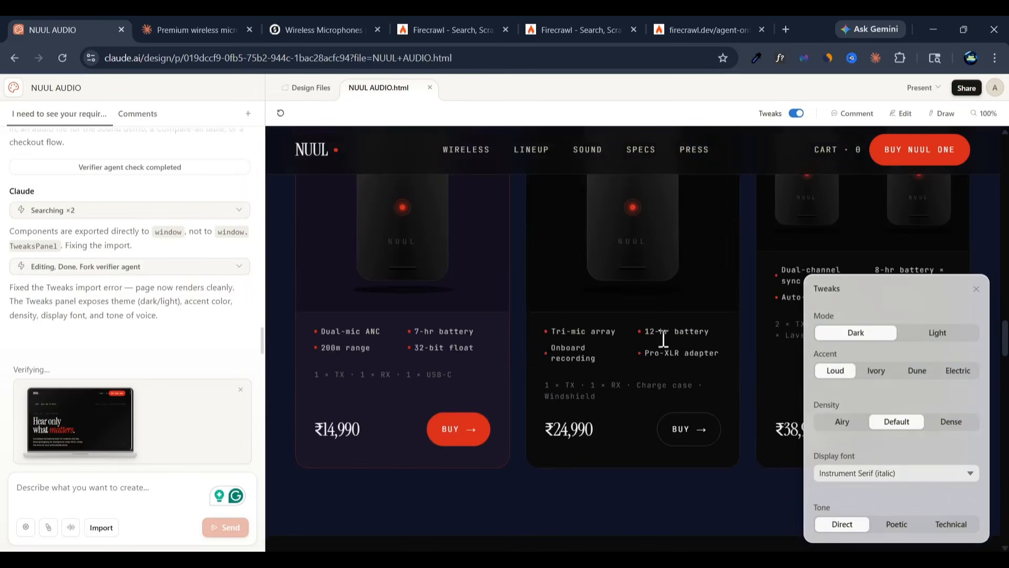
pyautogui.scroll(4, 603, 355)
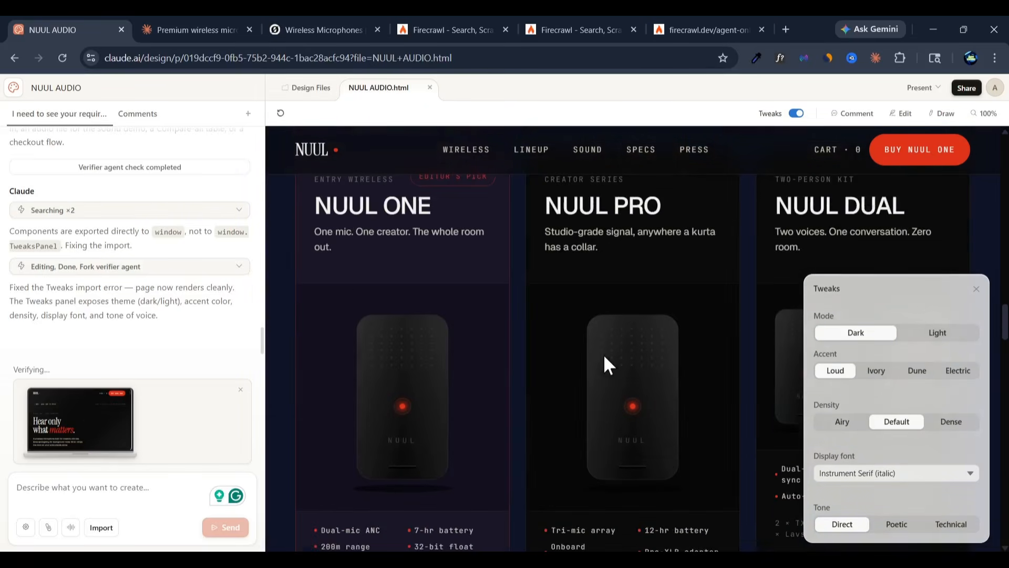
pyautogui.scroll(-12, 604, 354)
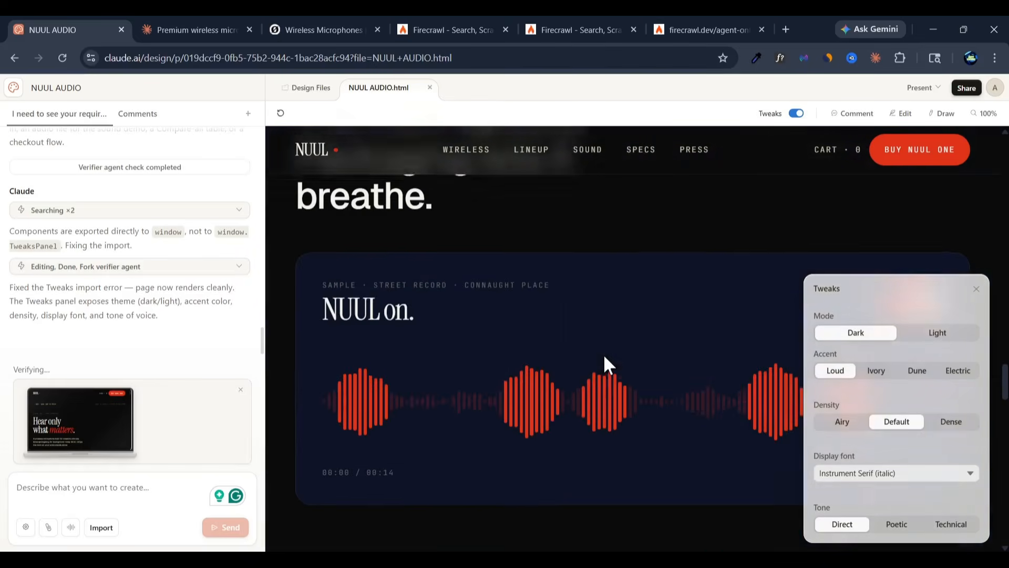
pyautogui.scroll(-15, 604, 355)
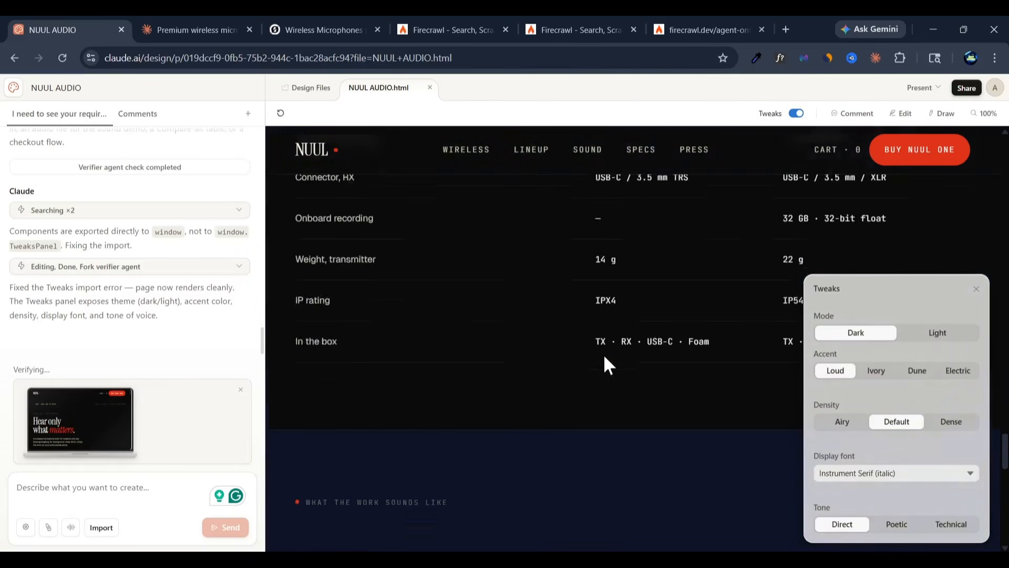
pyautogui.scroll(-15, 604, 358)
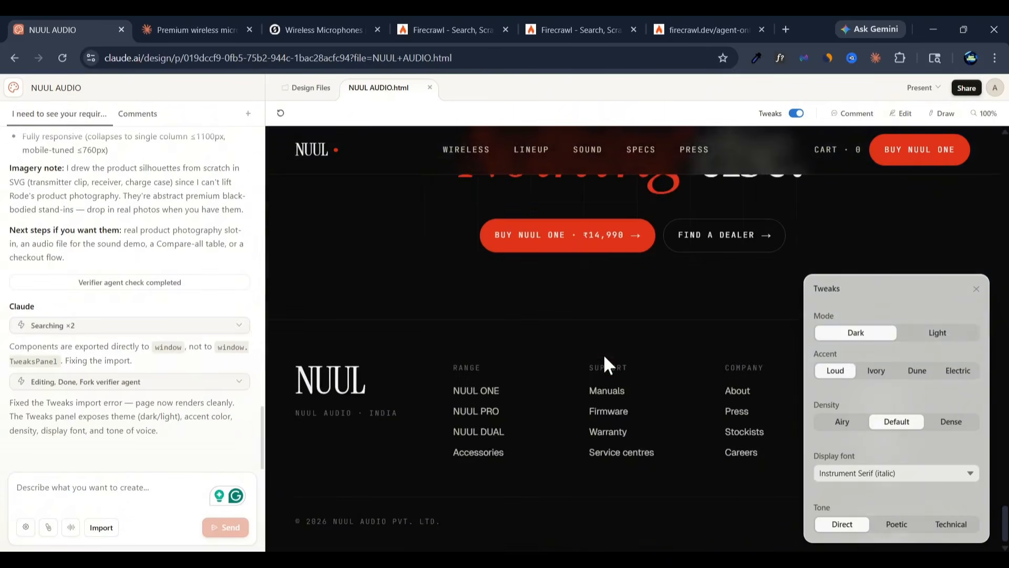
pyautogui.scroll(20, 603, 354)
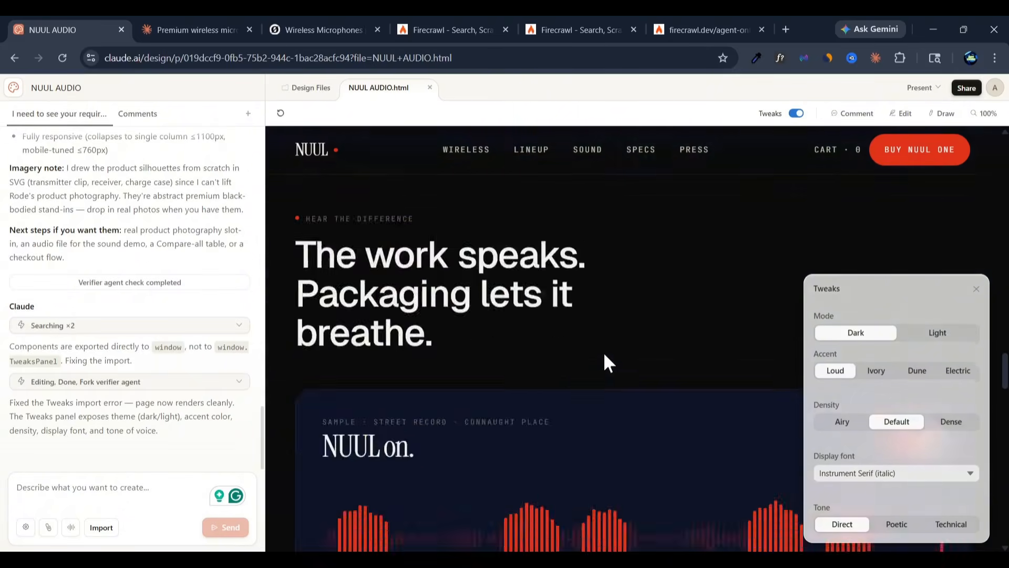
pyautogui.scroll(20, 603, 352)
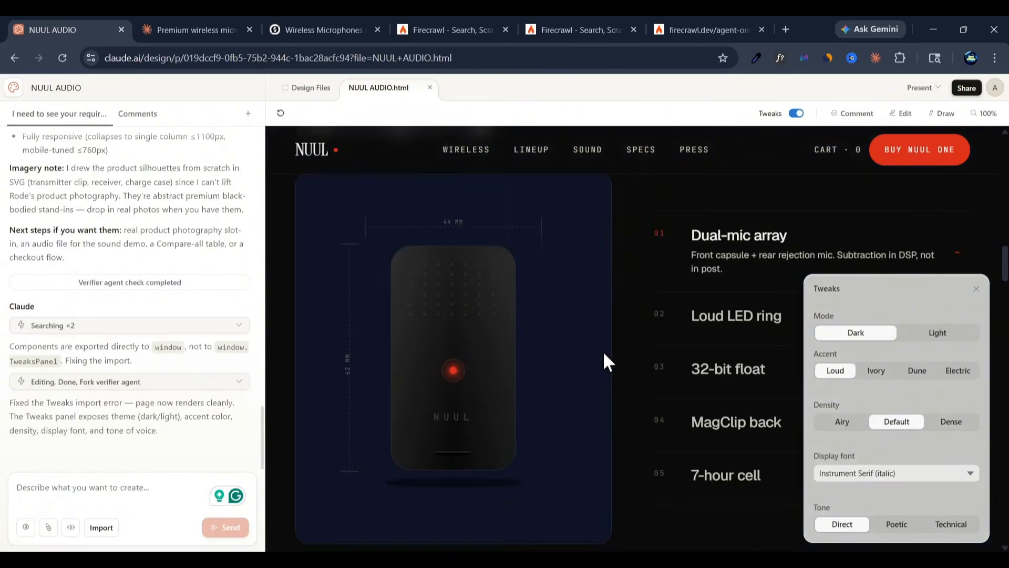
pyautogui.scroll(10, 603, 352)
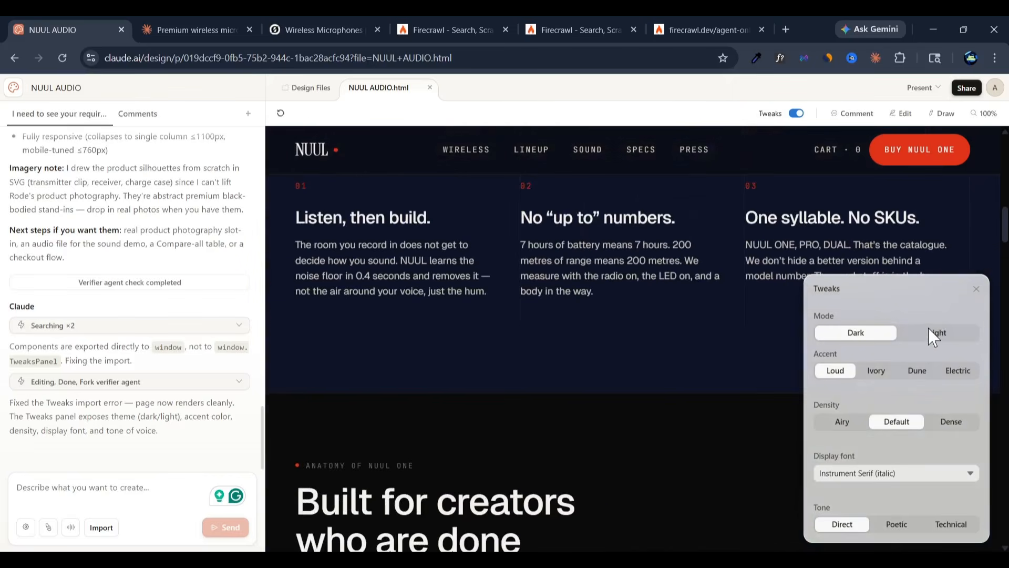
# - Switch the landing page to Light mode, try the Ivory and Dune accents, and settle on the Electric accent
pyautogui.click(933, 335)
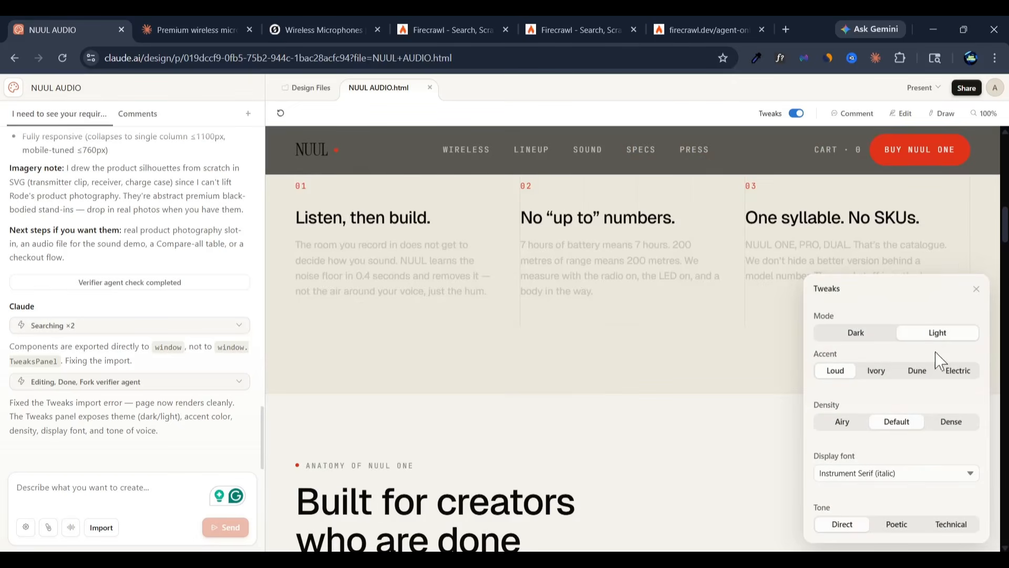
pyautogui.click(875, 374)
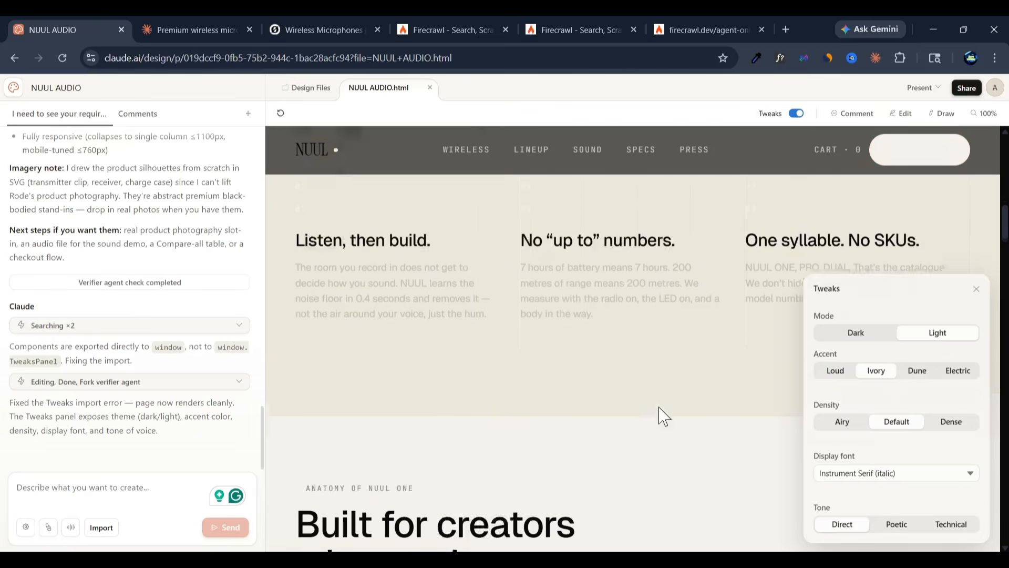
pyautogui.scroll(4, 666, 415)
pyautogui.click(914, 374)
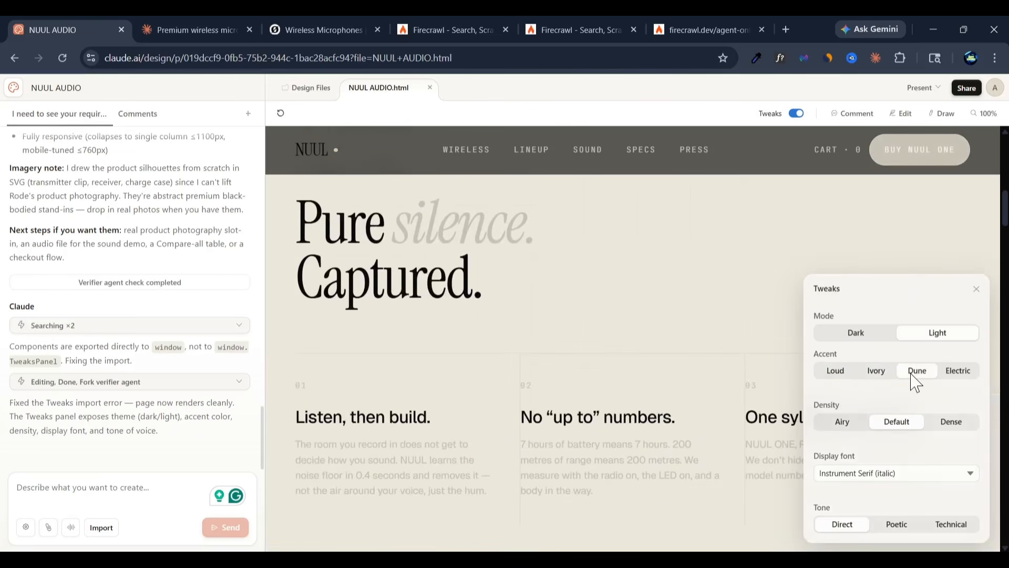
pyautogui.click(962, 373)
# - Set the landing page's density to Dense and its display font to Fraunces
pyautogui.scroll(-10, 653, 400)
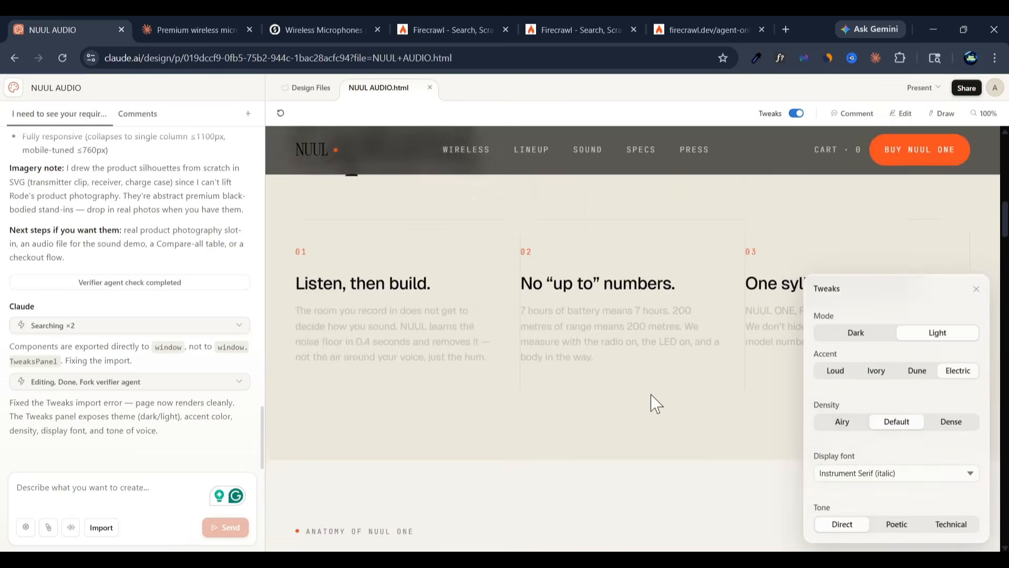
pyautogui.scroll(-12, 651, 390)
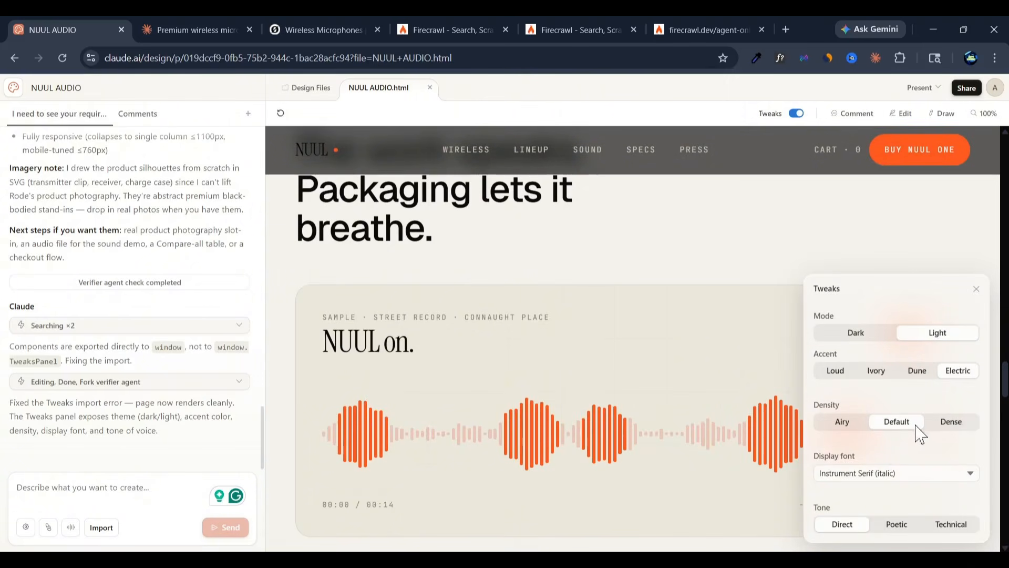
pyautogui.click(960, 426)
pyautogui.scroll(8, 569, 401)
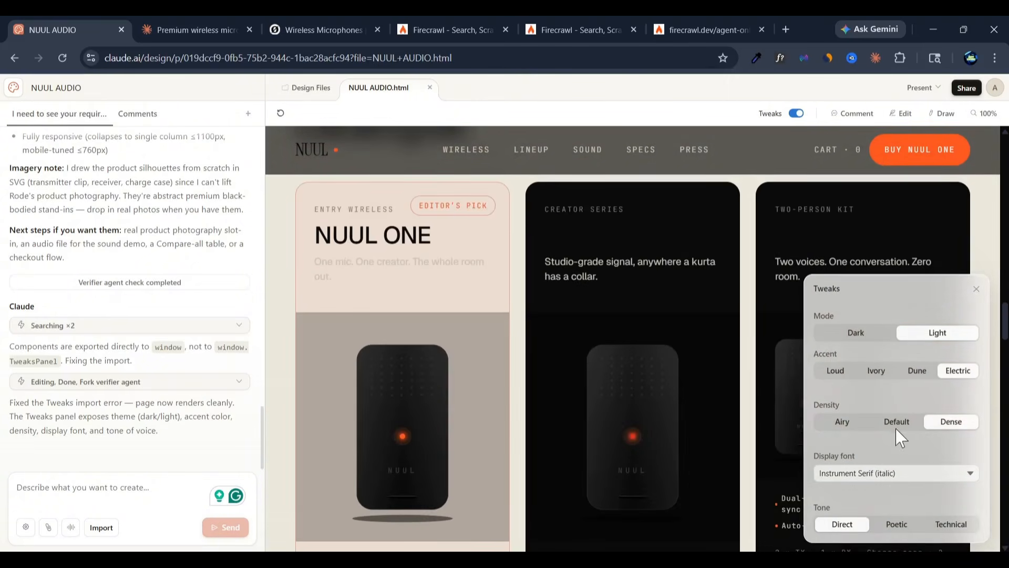
pyautogui.click(896, 475)
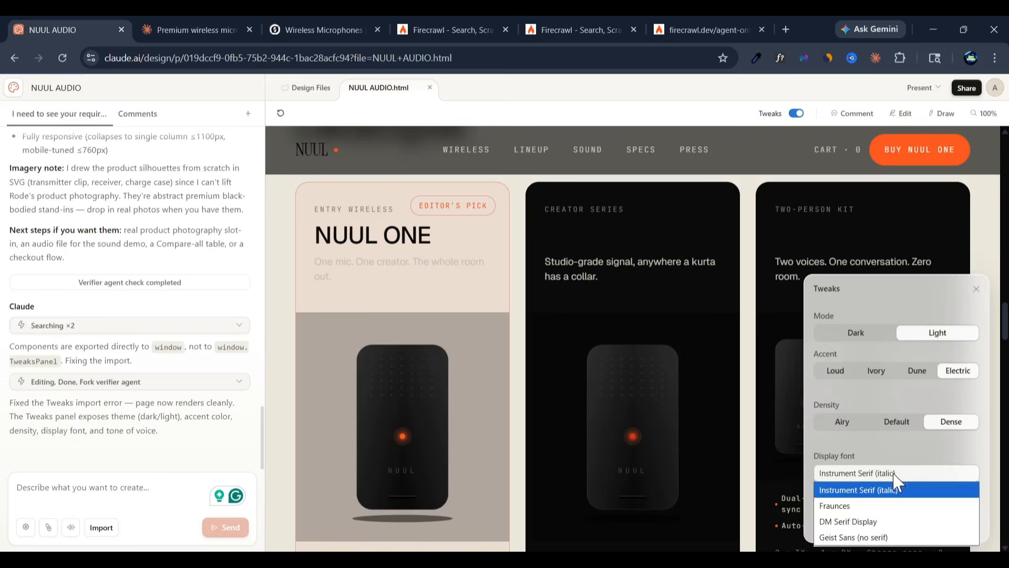
pyautogui.click(865, 511)
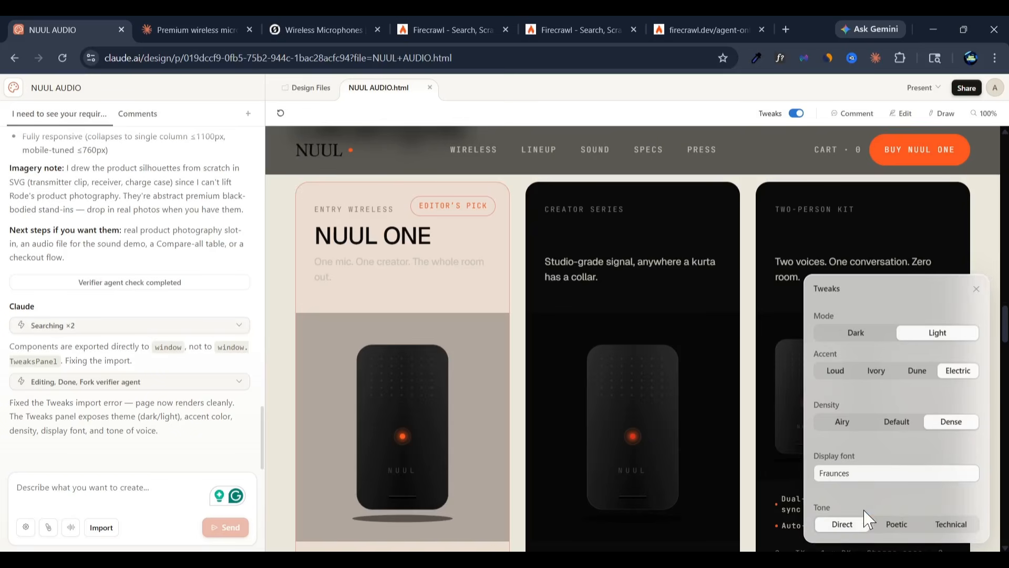
# - Set the display font to DM Serif Display, try the Poetic tone, and settle on the Technical tone
pyautogui.click(860, 475)
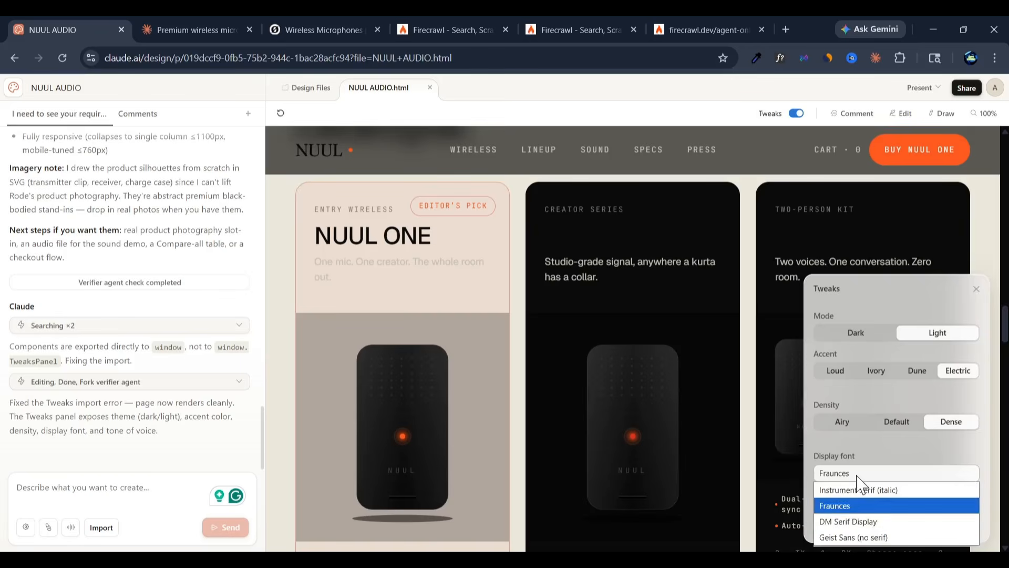
pyautogui.click(862, 523)
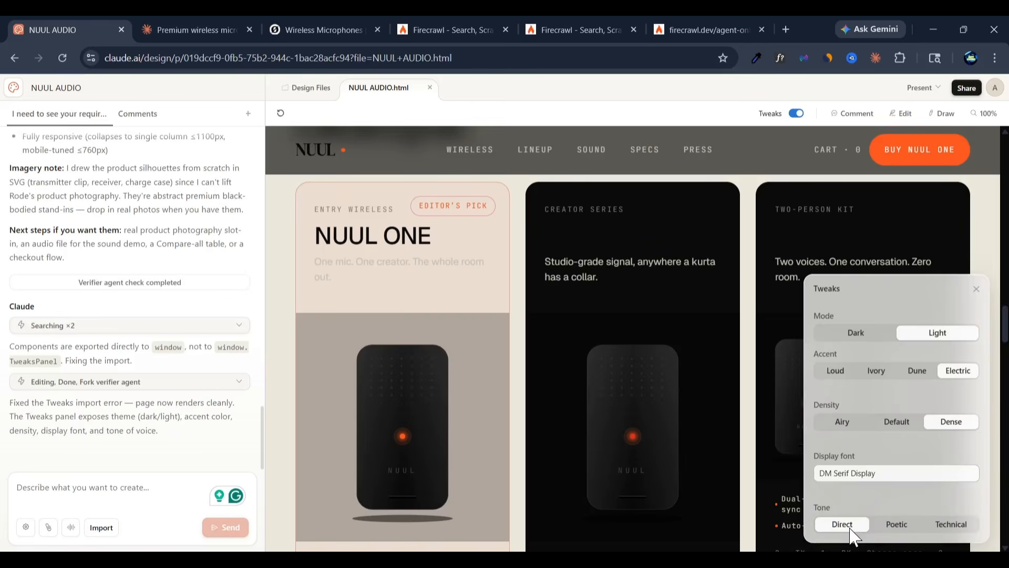
pyautogui.click(895, 524)
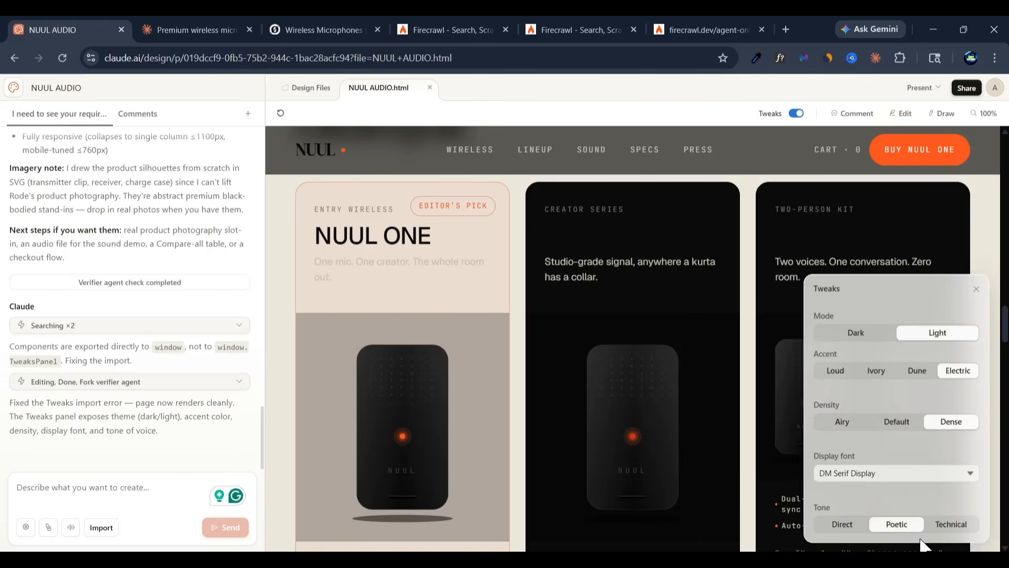
pyautogui.click(943, 525)
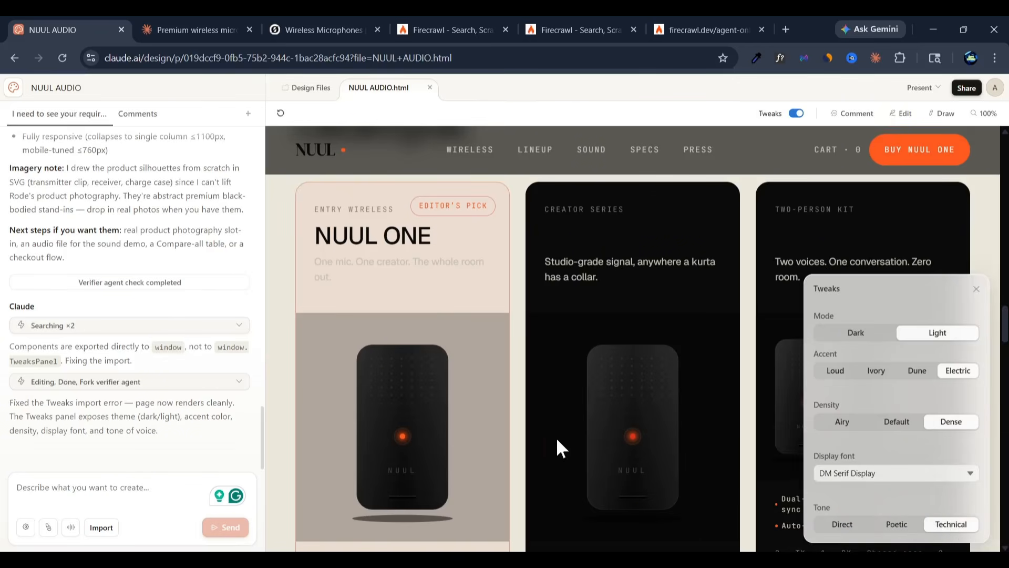
# - Switch the landing page to Dark mode with the Loud accent
pyautogui.scroll(20, 580, 438)
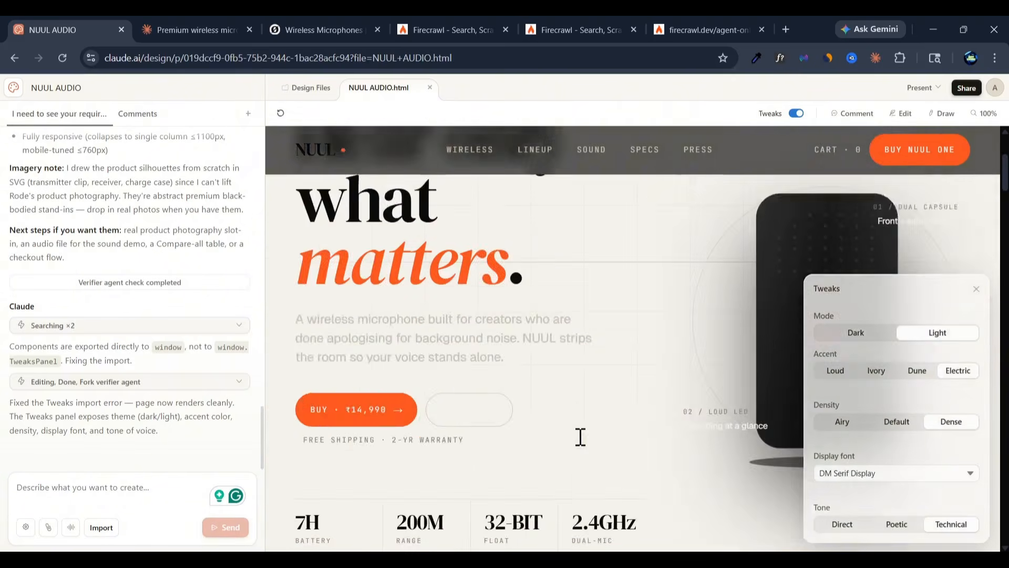
pyautogui.scroll(4, 581, 439)
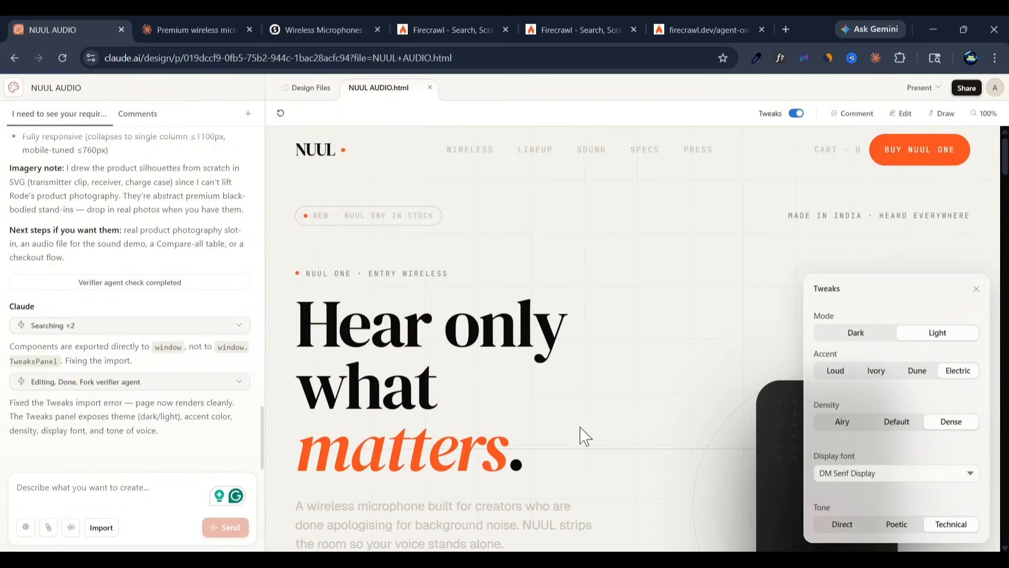
pyautogui.click(847, 332)
pyautogui.click(836, 371)
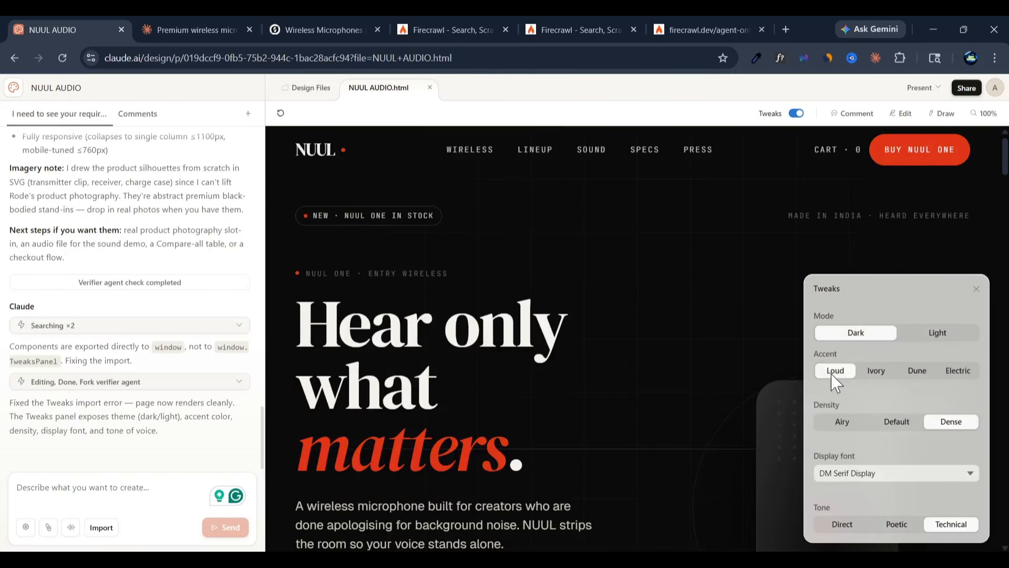
# - Try the Airy density, settle on Default, and set the display font to Instrument Serif (italic)
pyautogui.click(844, 425)
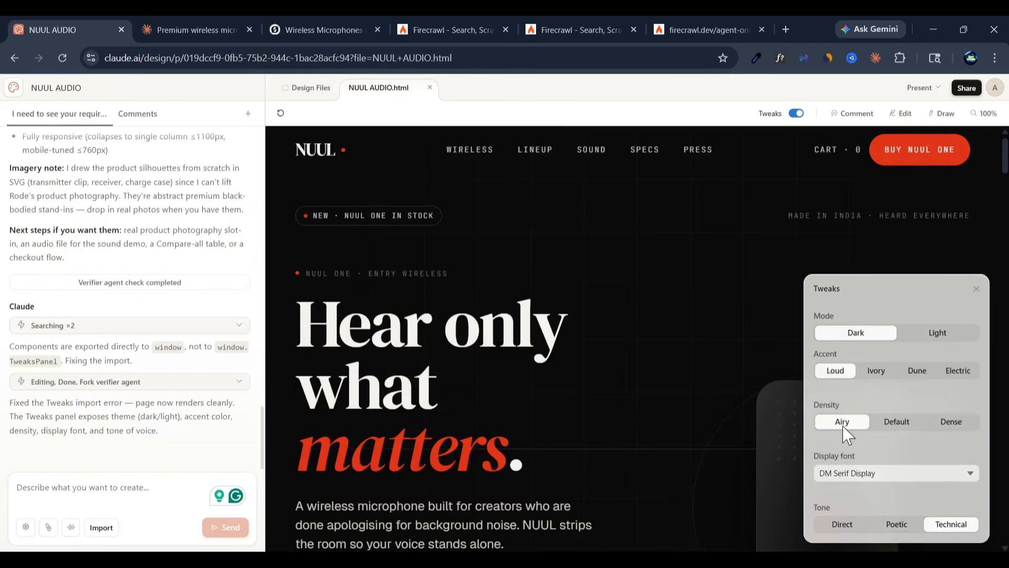
pyautogui.click(894, 427)
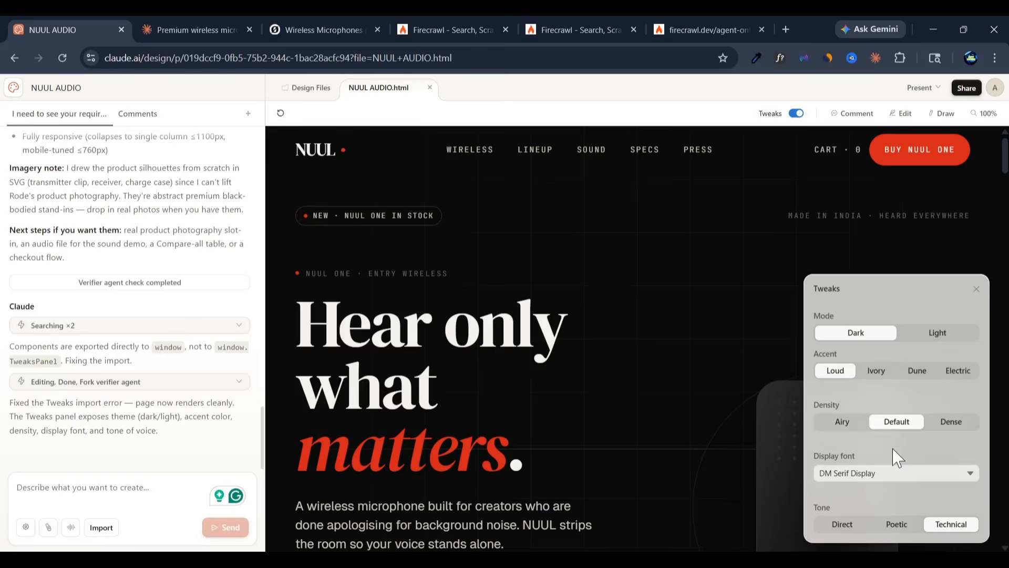
pyautogui.click(892, 481)
pyautogui.click(884, 491)
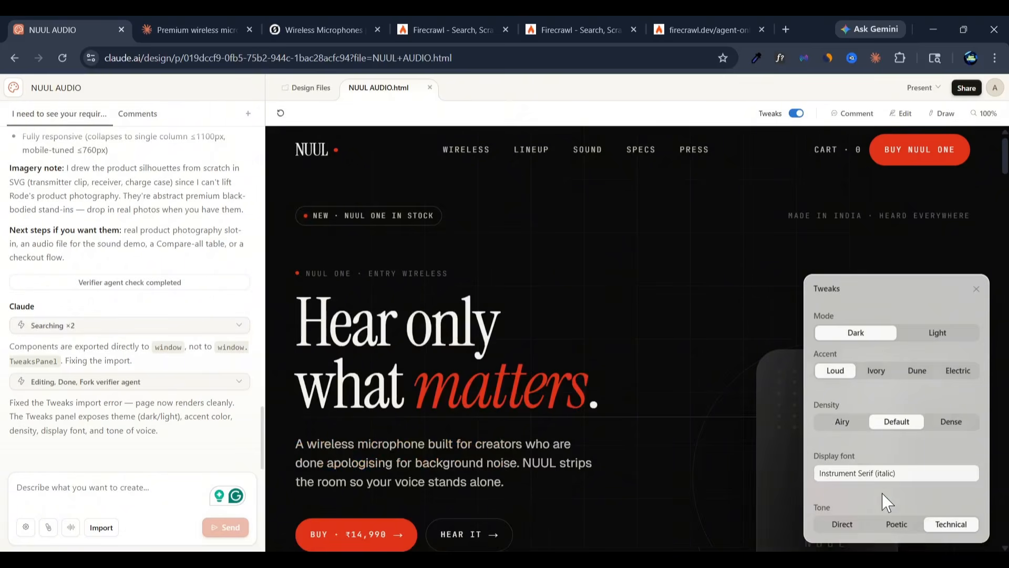
# - Look through the restyled landing page from the hero to the sound sample section and back up
pyautogui.scroll(-15, 634, 402)
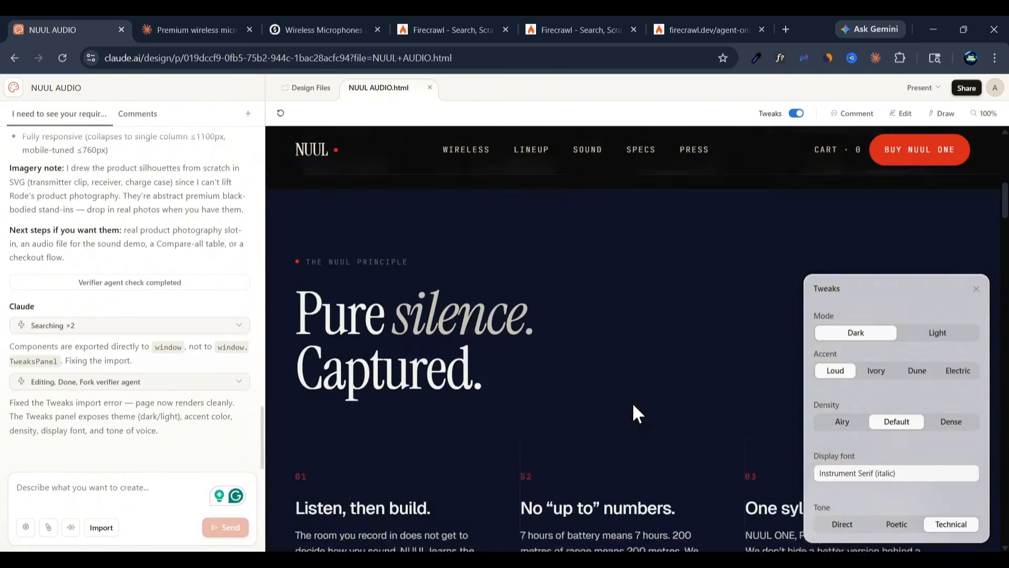
pyautogui.scroll(-15, 635, 410)
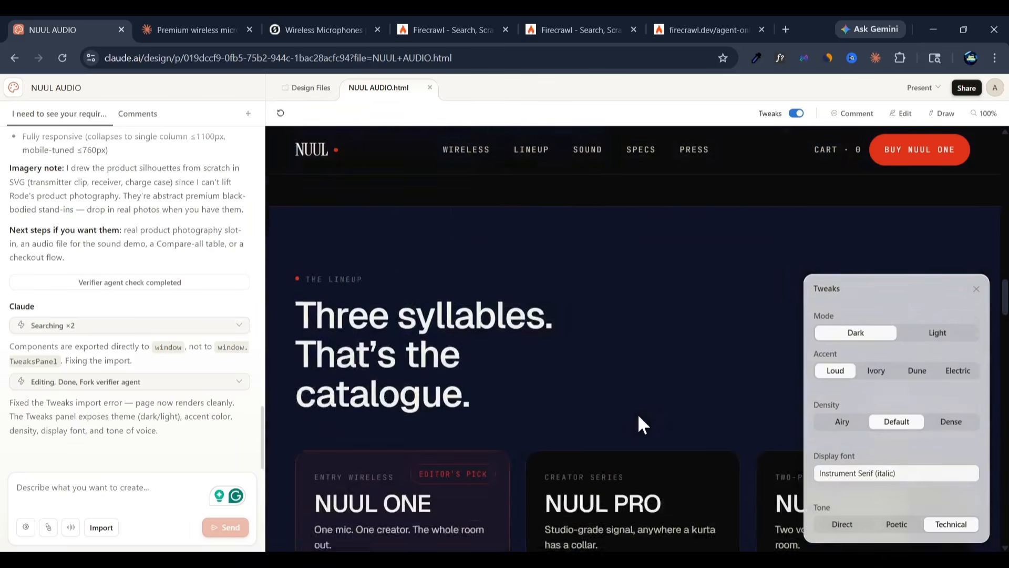
pyautogui.scroll(-5, 634, 412)
pyautogui.scroll(6, 630, 410)
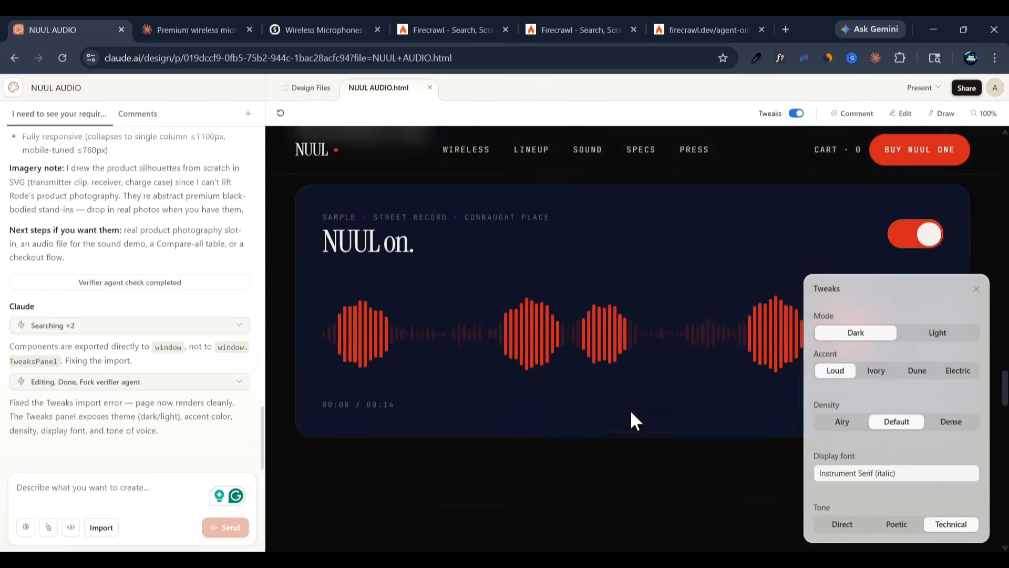
pyautogui.scroll(20, 629, 409)
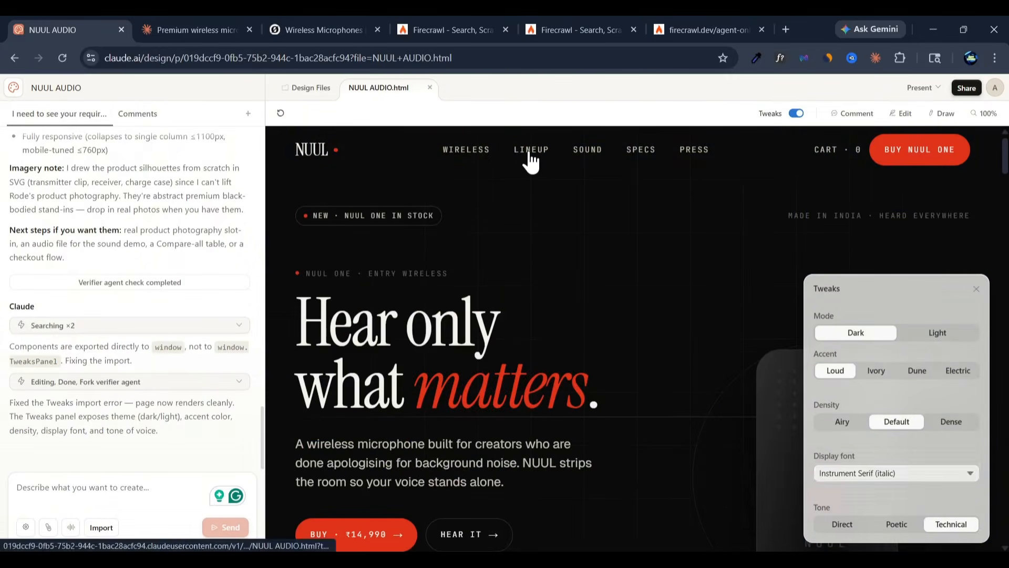
# - Test the page's Lineup, Sound, Specs and Press navigation links and view the footer
pyautogui.click(530, 158)
pyautogui.click(588, 153)
pyautogui.click(640, 156)
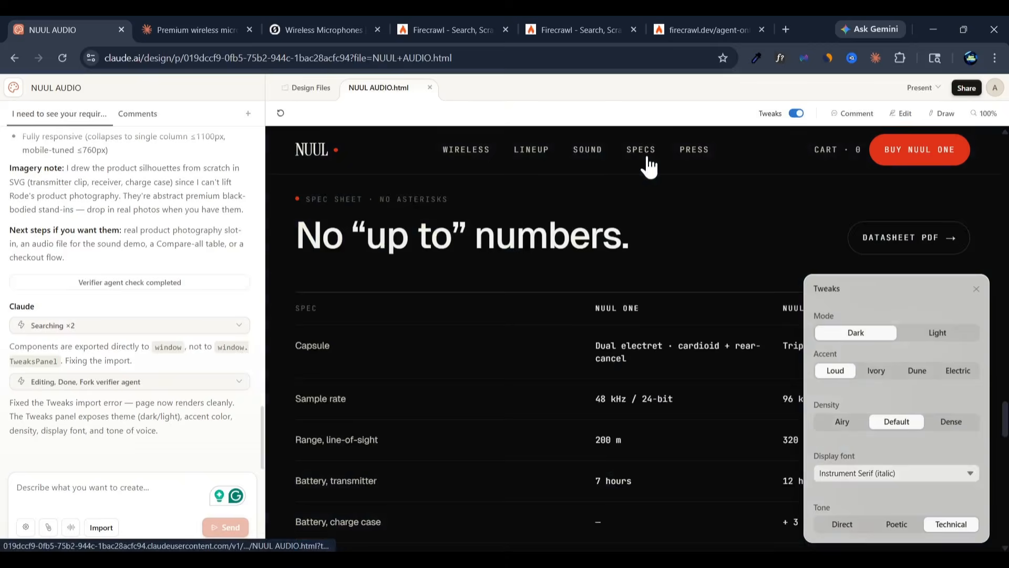
pyautogui.click(694, 151)
pyautogui.scroll(-10, 604, 356)
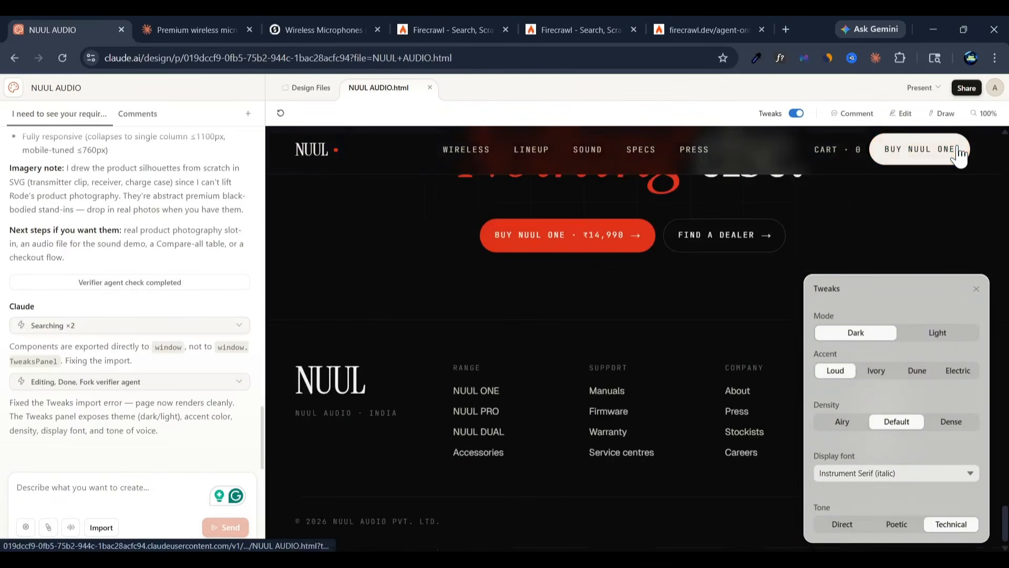
# - Comment "make this button background white and text color in orange" on the BUY NUUL ONE button above the footer and send it to Claude
pyautogui.click(849, 114)
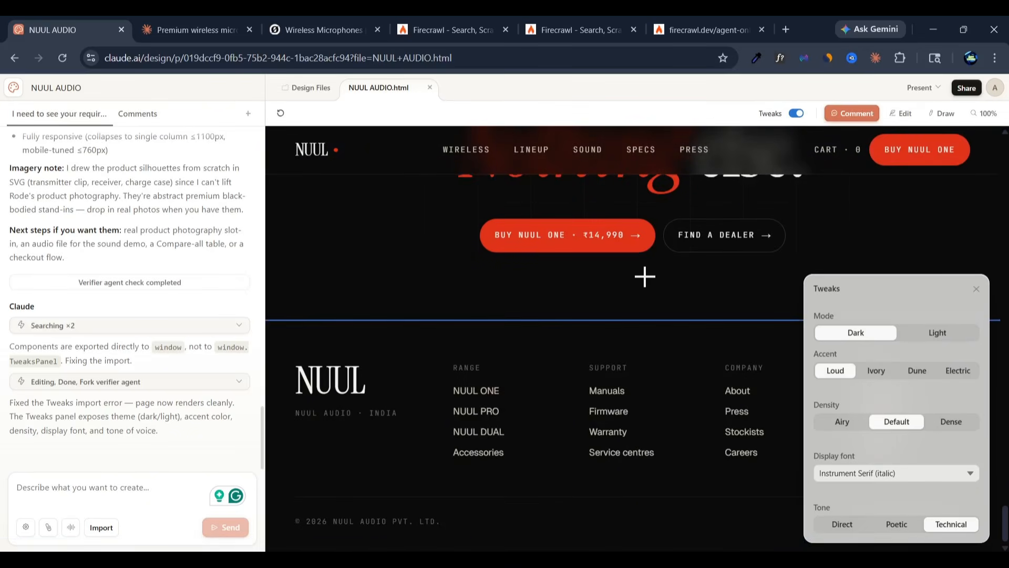
pyautogui.click(595, 246)
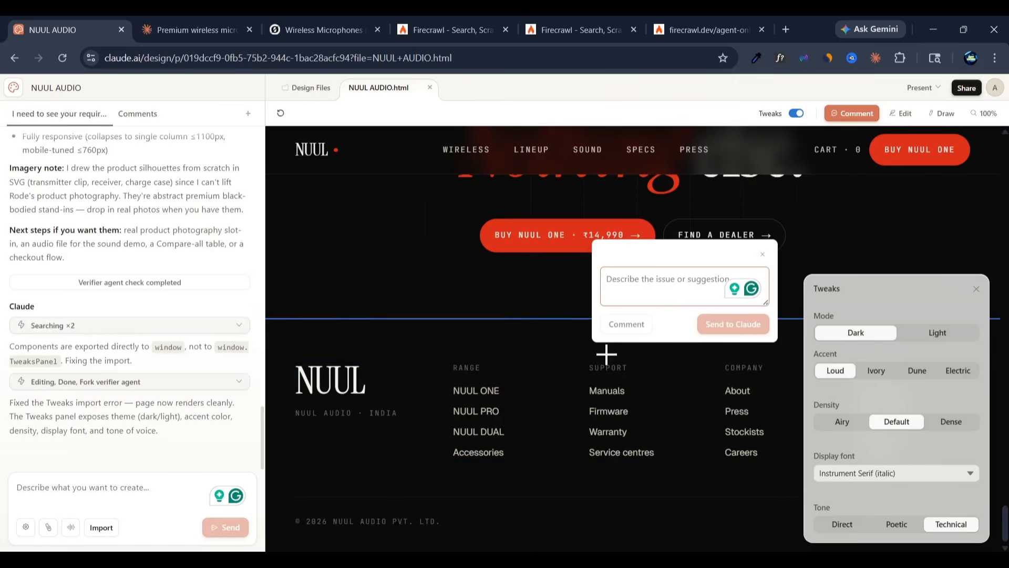
pyautogui.write('make th')
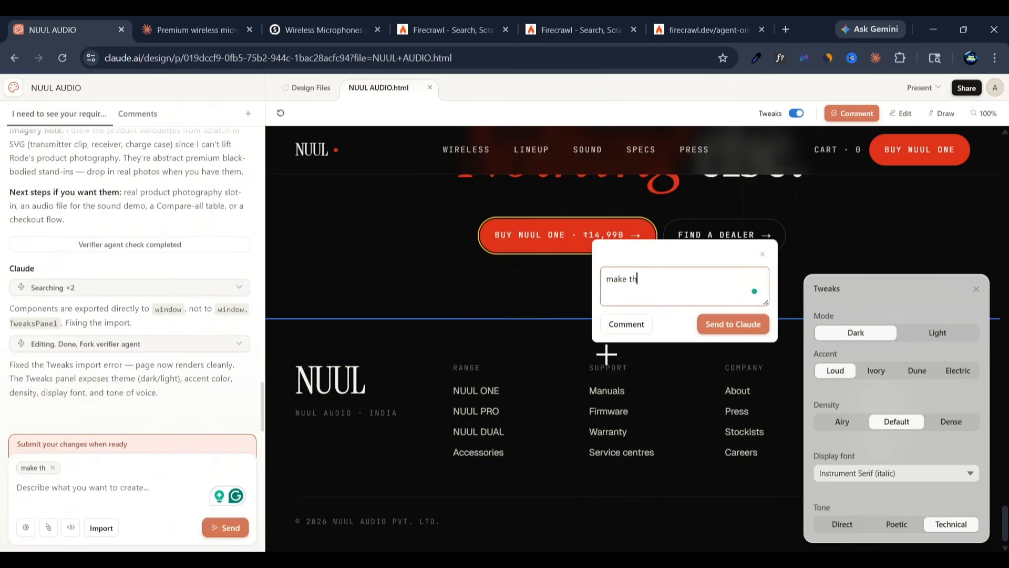
pyautogui.write('is button')
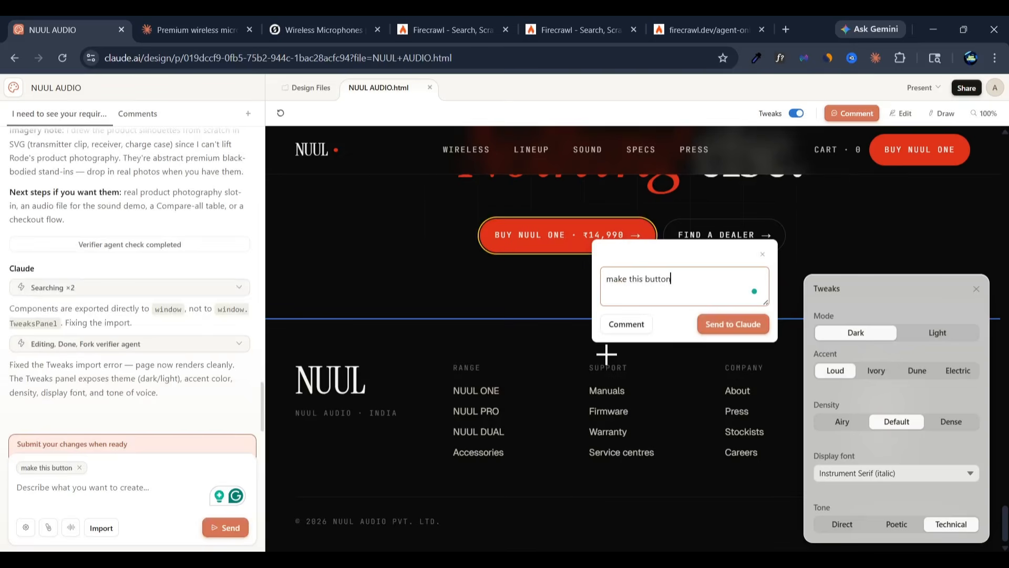
pyautogui.write(' background')
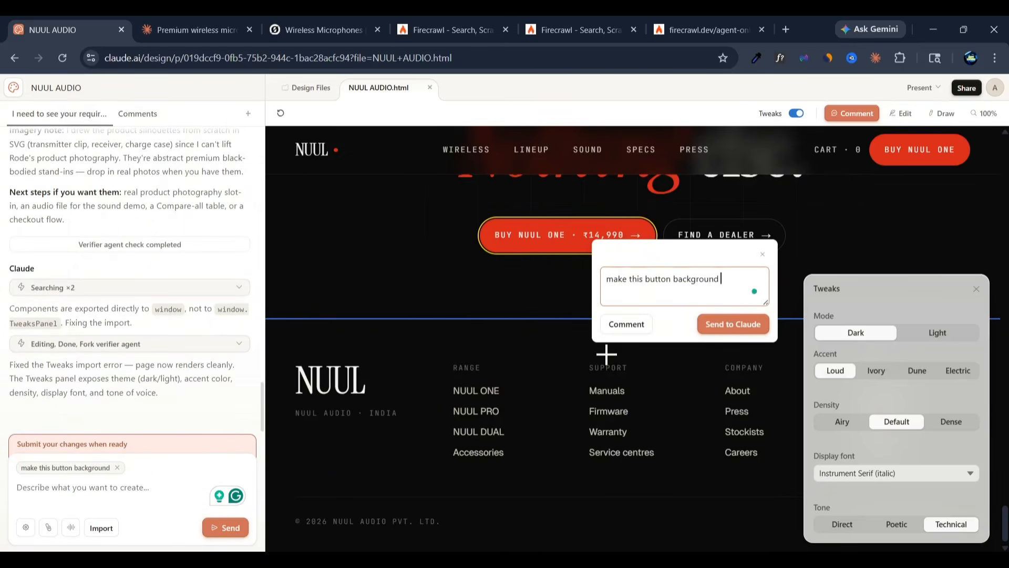
pyautogui.write(' white and ')
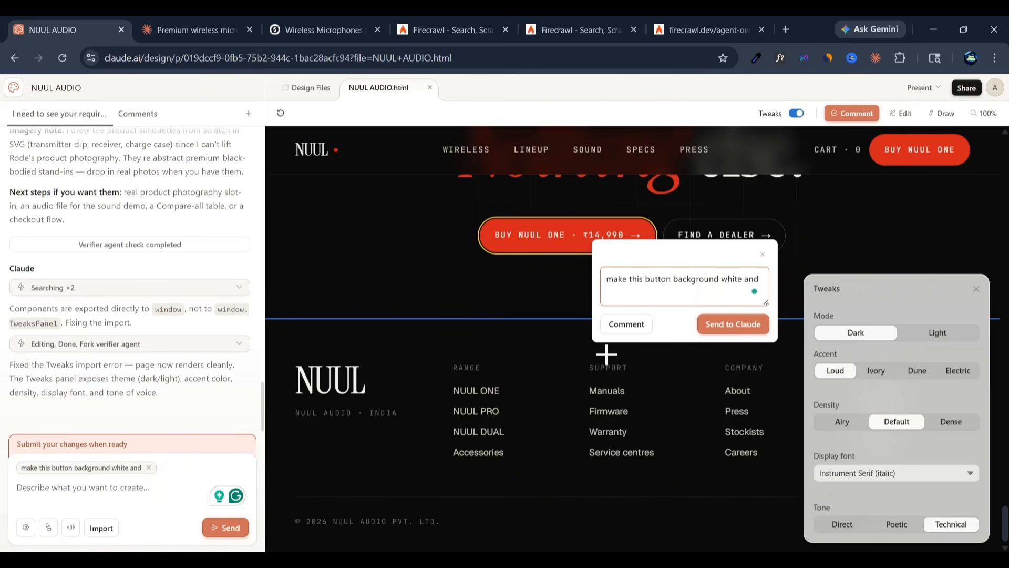
pyautogui.write('text color in orang')
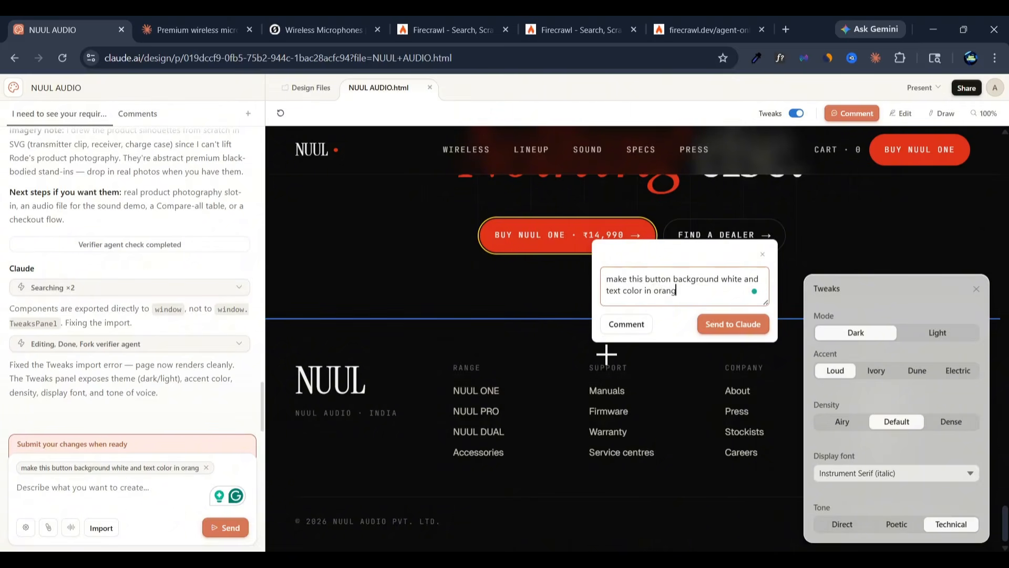
pyautogui.write('e')
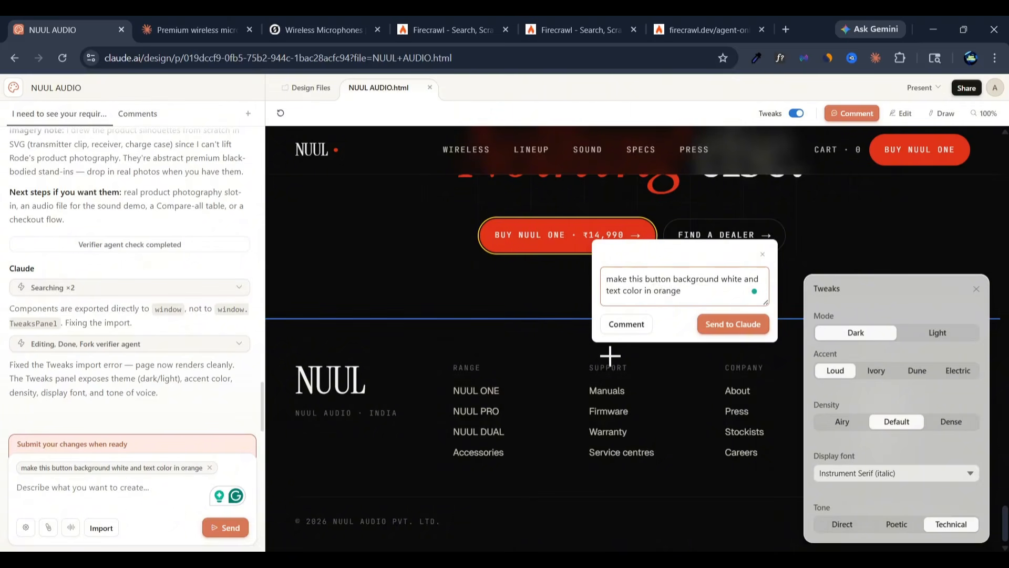
pyautogui.click(734, 324)
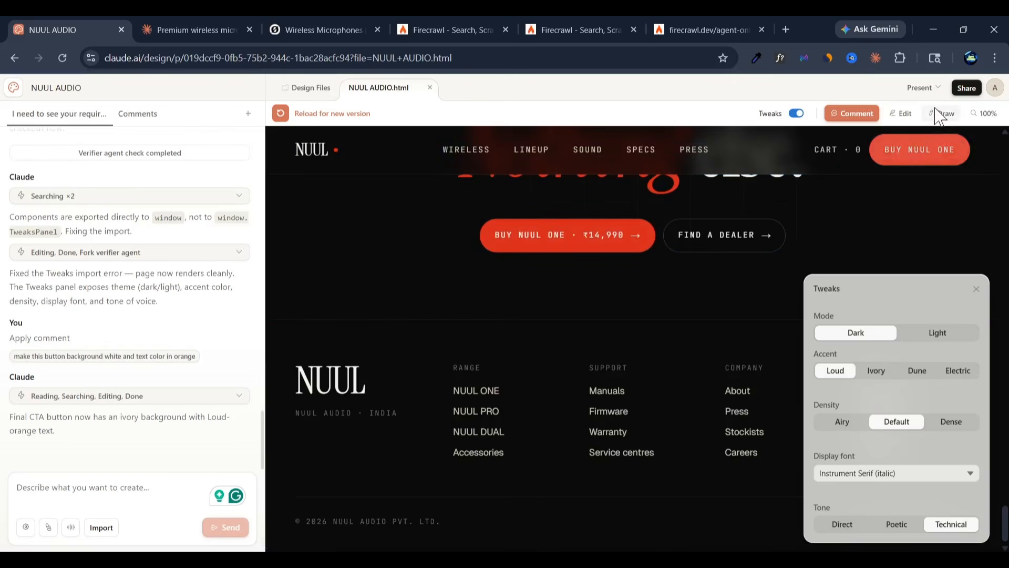
# - Inspect the BUY NUUL ONE button in edit mode and change the neighbouring button's label to "FIND A DEALER TODAY"
pyautogui.click(901, 113)
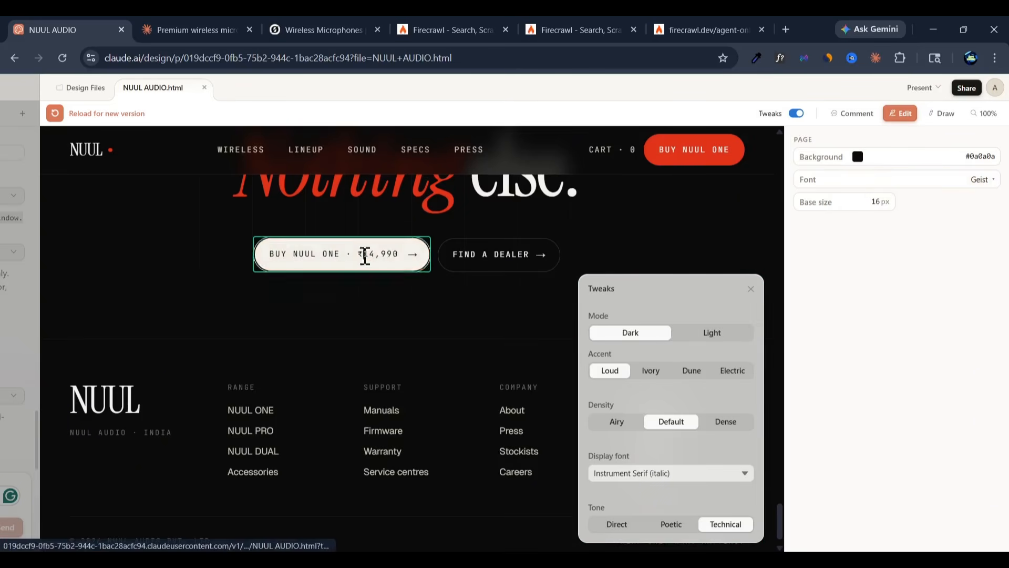
pyautogui.click(365, 257)
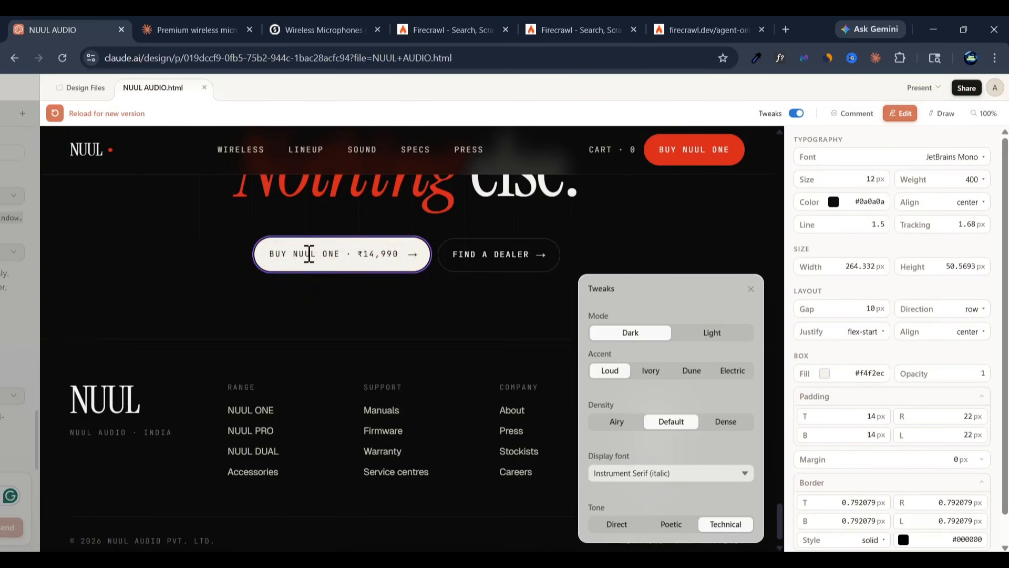
pyautogui.scroll(5, 315, 420)
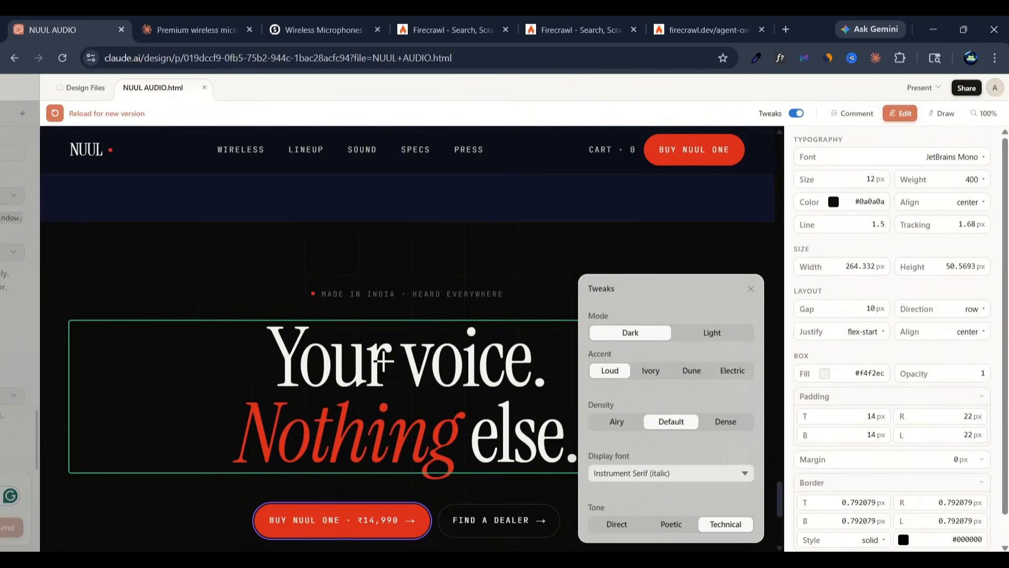
pyautogui.scroll(-4, 384, 363)
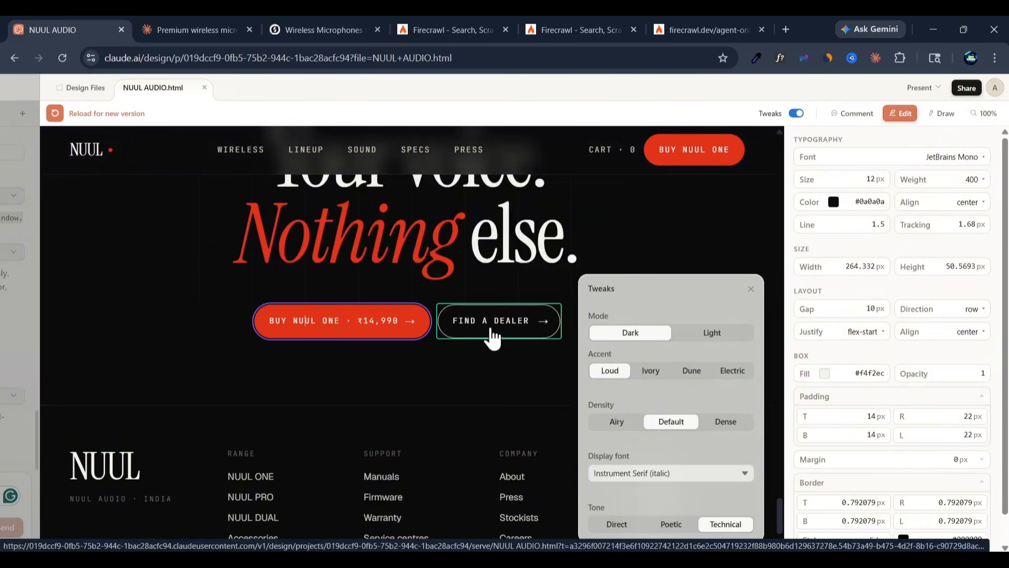
pyautogui.click(508, 328)
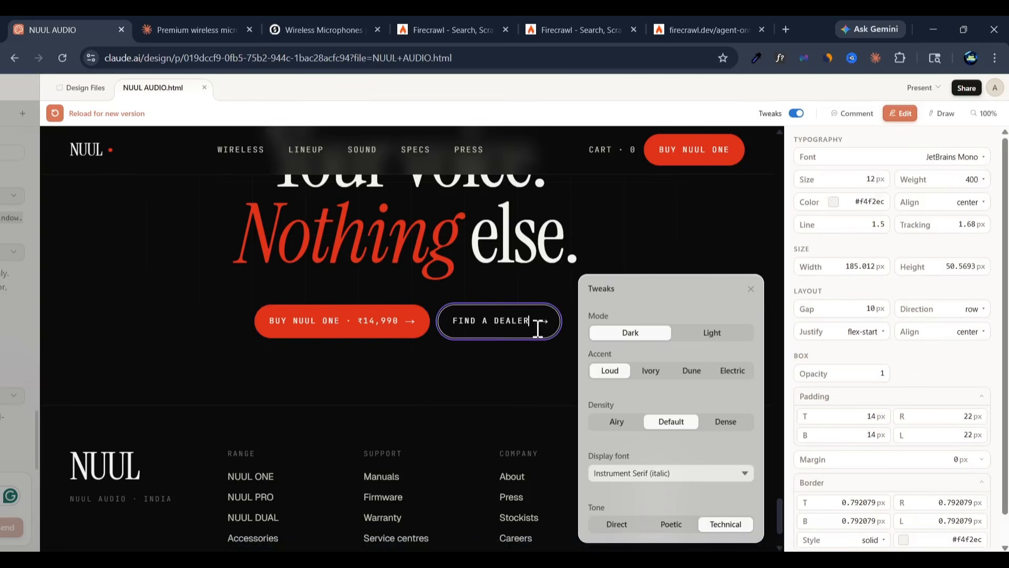
pyautogui.write('TODAY')
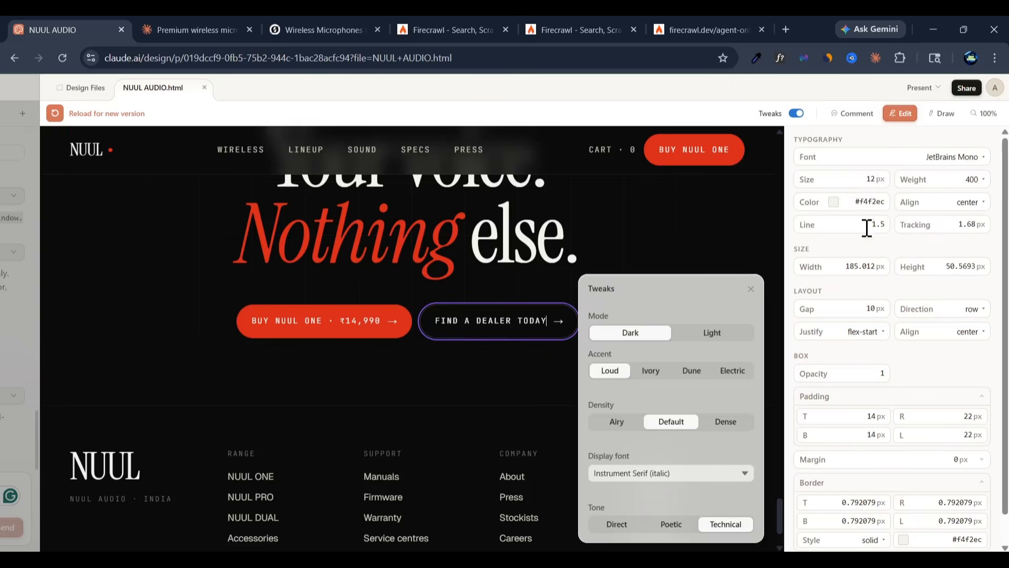
# - Examine the dealer button's style properties and its font choices, and look back up the page to the spec table
pyautogui.scroll(-1, 872, 262)
pyautogui.scroll(1, 874, 266)
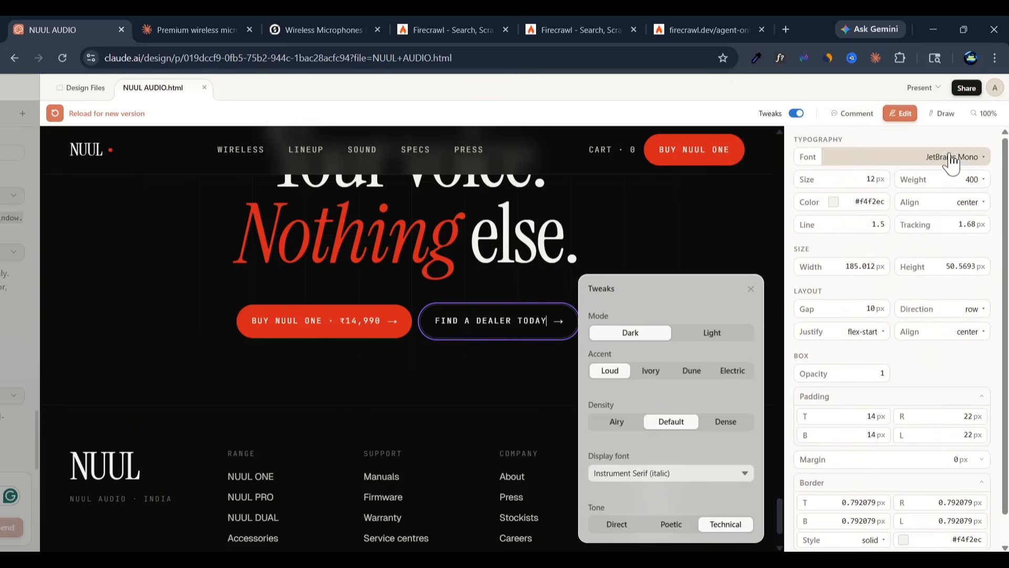
pyautogui.click(966, 157)
pyautogui.click(928, 144)
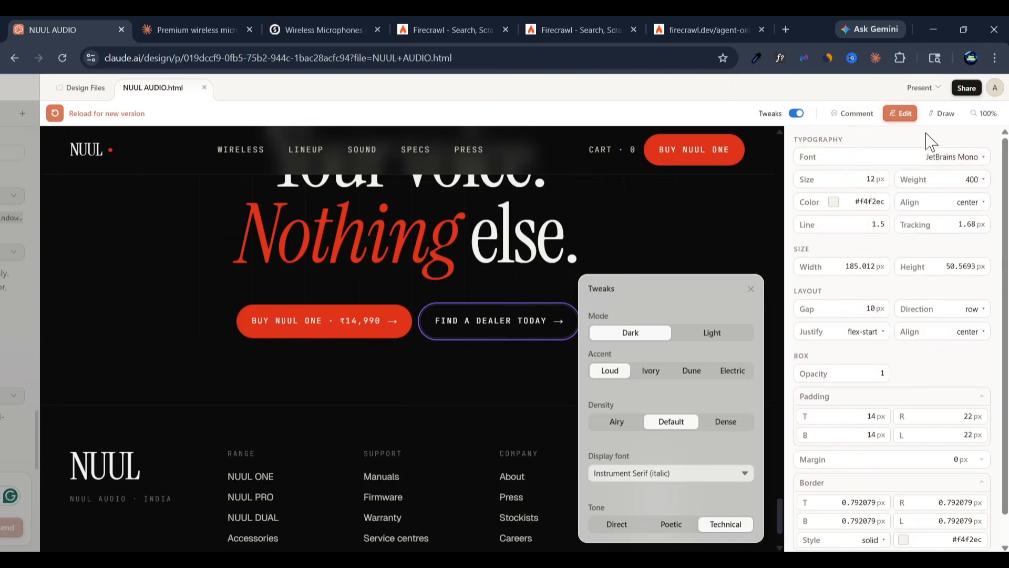
pyautogui.scroll(-1, 888, 447)
pyautogui.scroll(1, 884, 439)
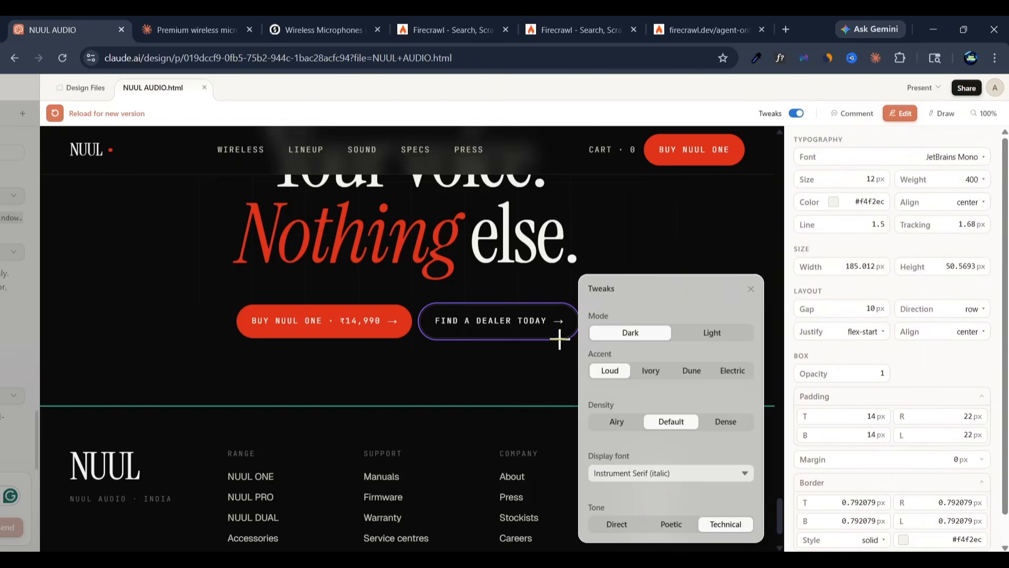
pyautogui.scroll(10, 459, 327)
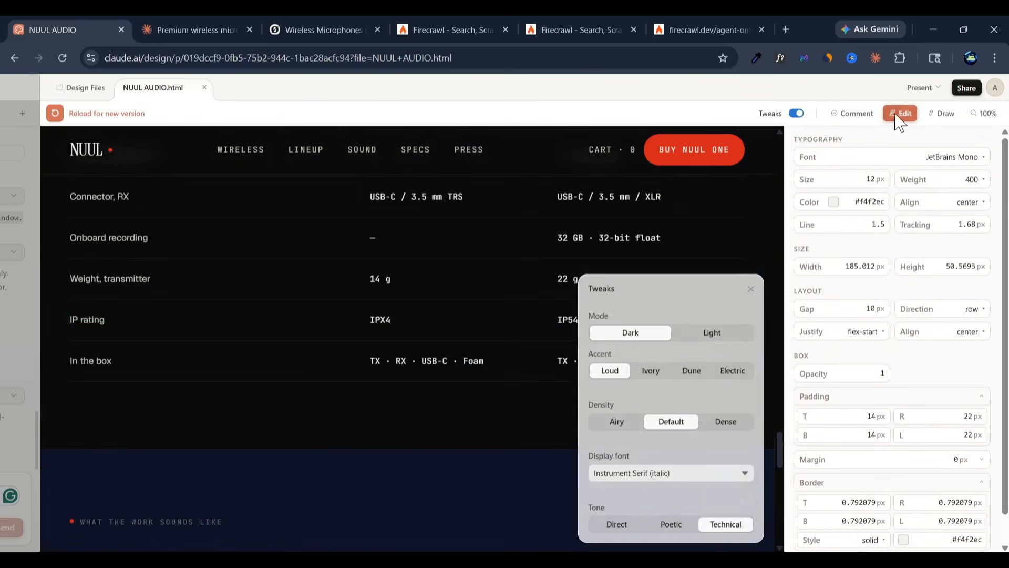
# - Circle the word "matters" in the hero headline with the Draw tool, redo the circle once, and send the annotation to Claude
pyautogui.click(941, 115)
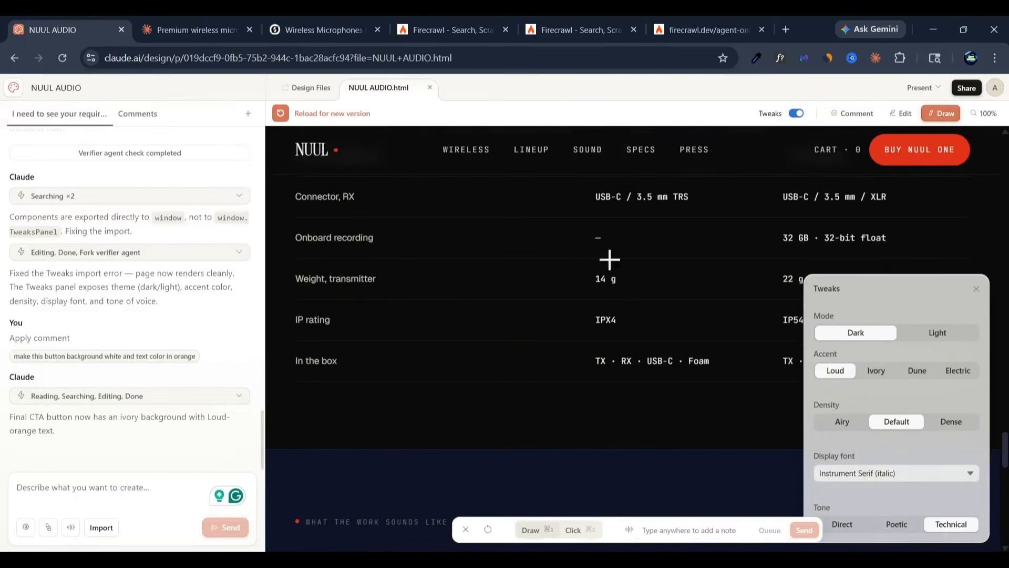
pyautogui.scroll(5, 601, 353)
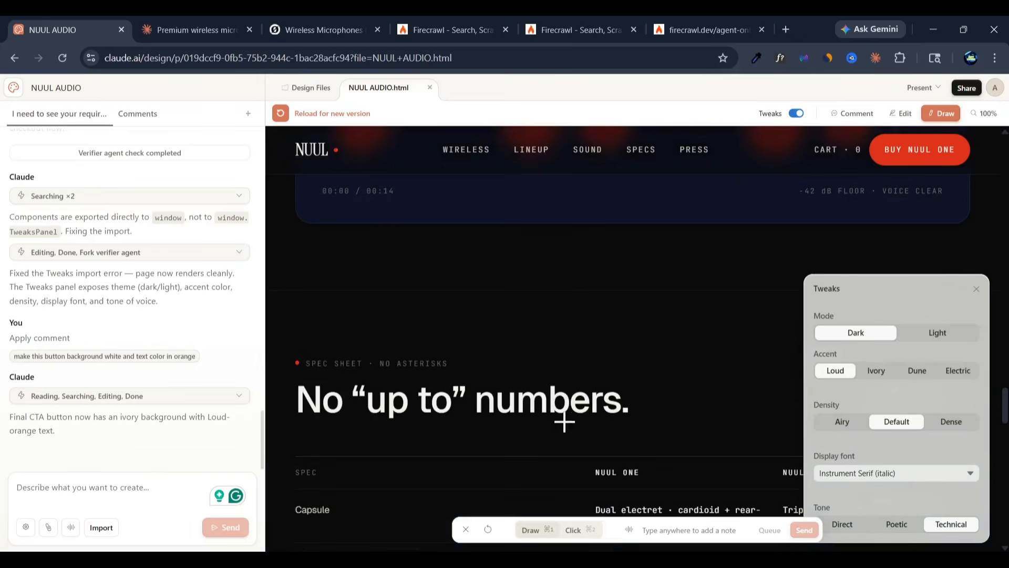
pyautogui.scroll(6, 584, 373)
pyautogui.scroll(10, 578, 361)
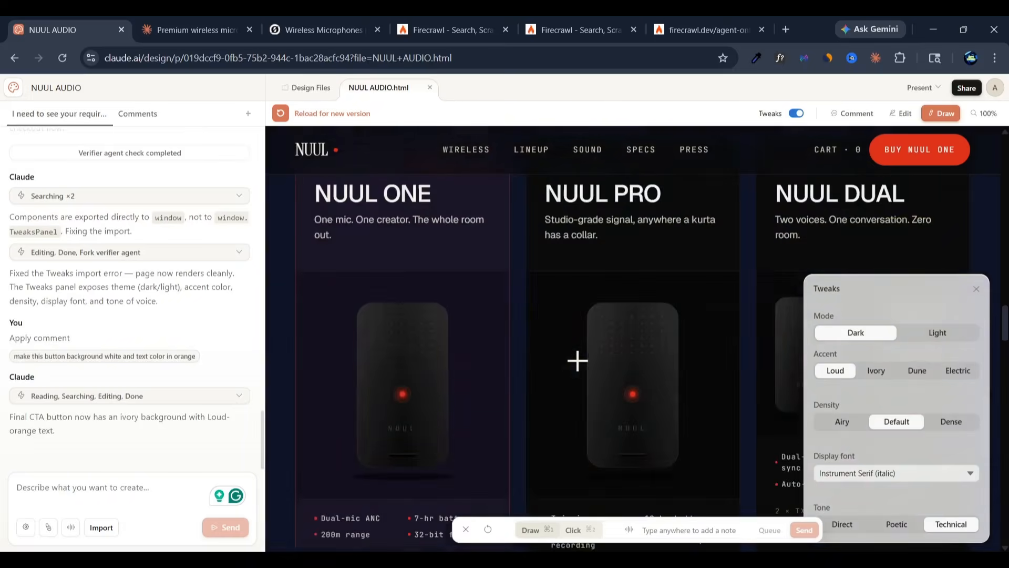
pyautogui.scroll(10, 575, 356)
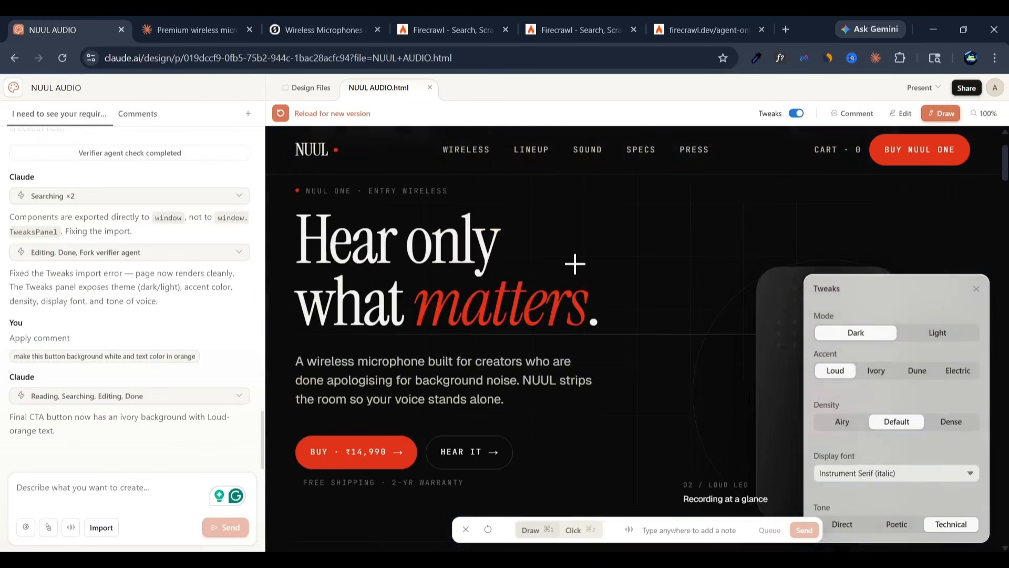
pyautogui.moveTo(577, 261)
pyautogui.mouseDown()
pyautogui.moveTo(454, 257)
pyautogui.moveTo(374, 316)
pyautogui.moveTo(492, 371)
pyautogui.moveTo(624, 304)
pyautogui.moveTo(559, 264)
pyautogui.mouseUp()
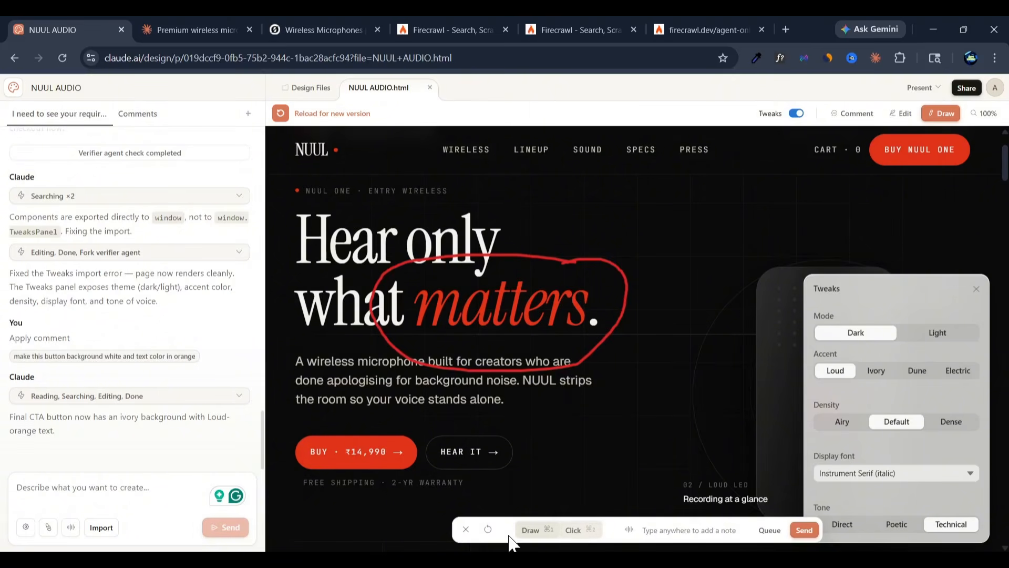
pyautogui.click(489, 531)
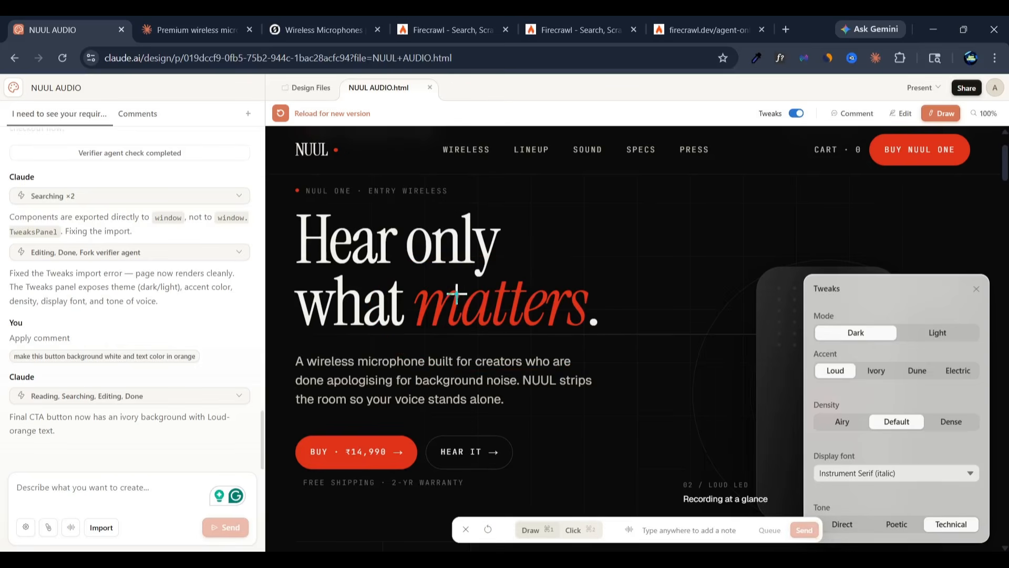
pyautogui.moveTo(419, 277)
pyautogui.mouseDown()
pyautogui.moveTo(488, 253)
pyautogui.moveTo(600, 266)
pyautogui.moveTo(622, 310)
pyautogui.moveTo(588, 349)
pyautogui.moveTo(475, 353)
pyautogui.moveTo(429, 340)
pyautogui.moveTo(411, 305)
pyautogui.moveTo(417, 277)
pyautogui.moveTo(424, 285)
pyautogui.mouseUp()
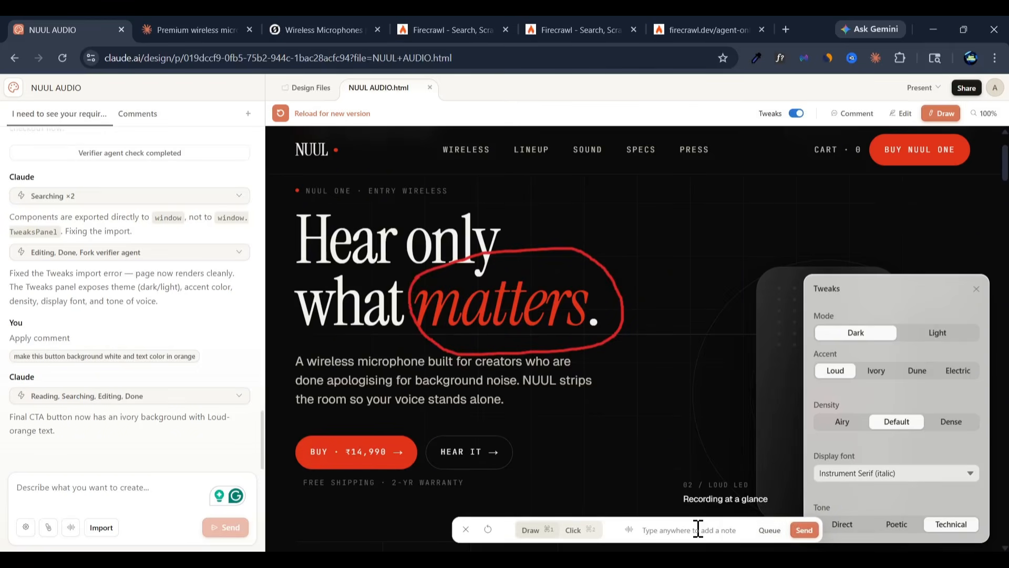
pyautogui.click(805, 530)
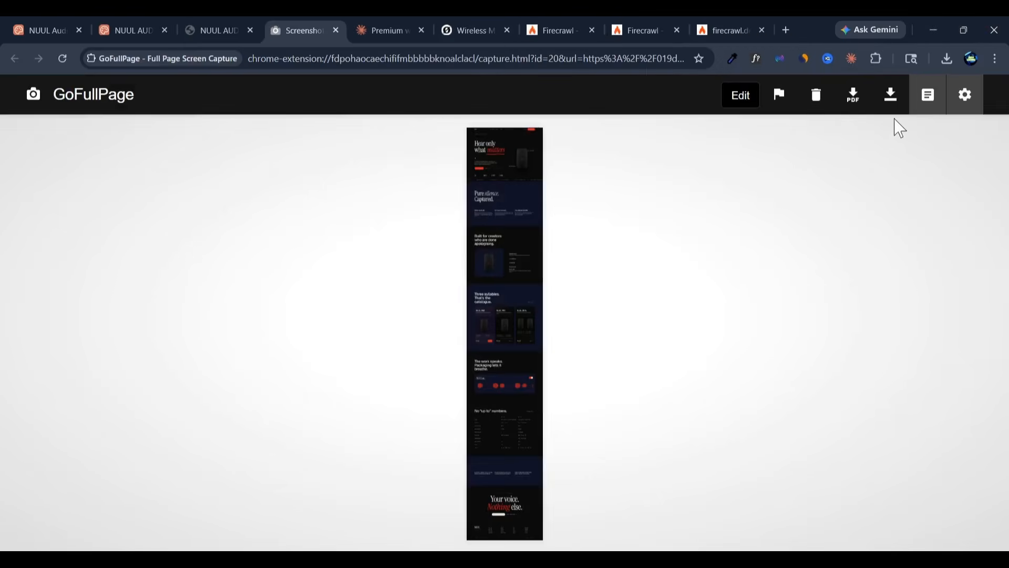
# - Download the full-page capture of the NUUL landing page as an image and attach it to the NUUL Audio Slides prompt
pyautogui.click(891, 100)
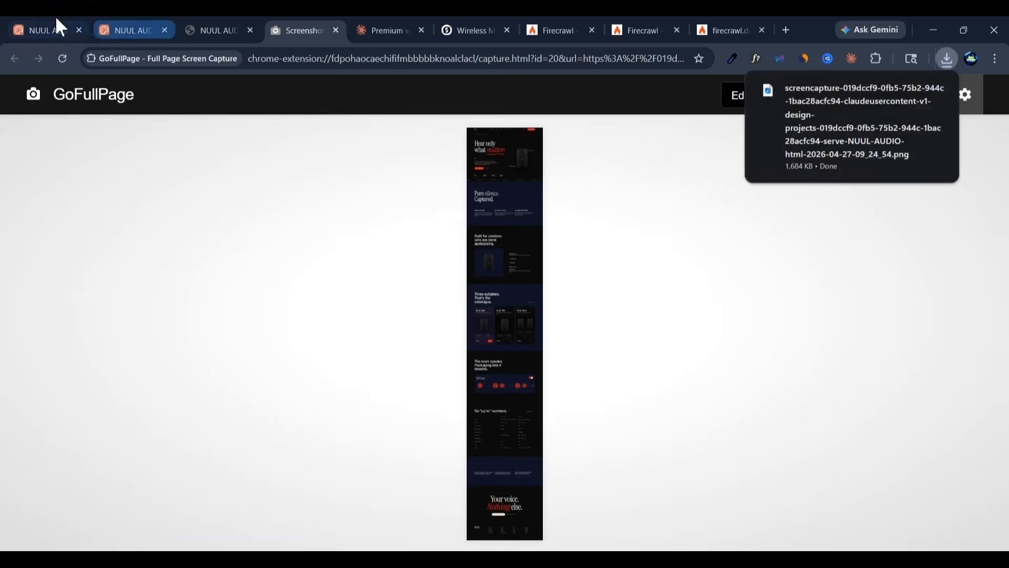
pyautogui.click(56, 29)
pyautogui.click(48, 529)
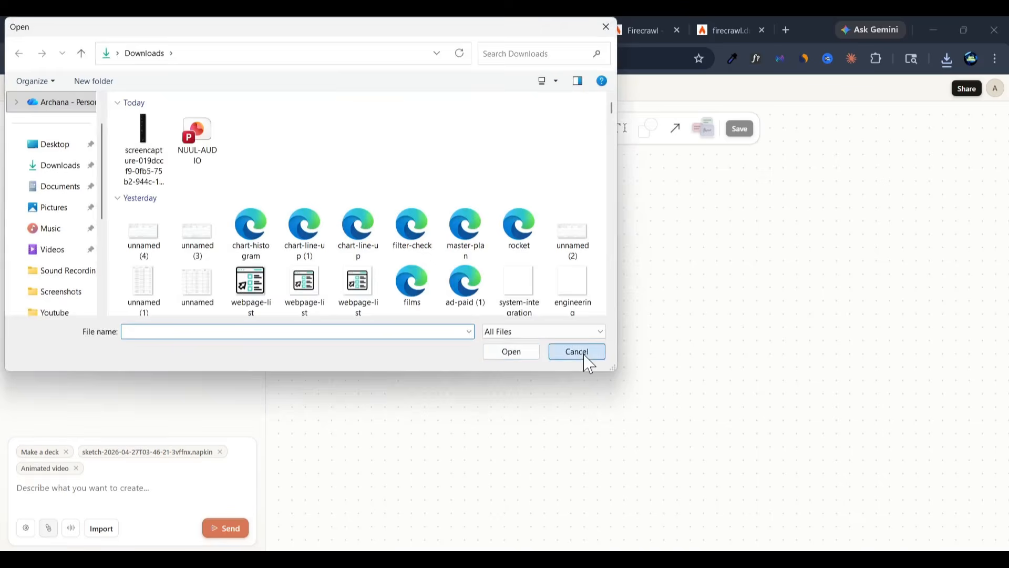
pyautogui.click(583, 355)
pyautogui.click(130, 284)
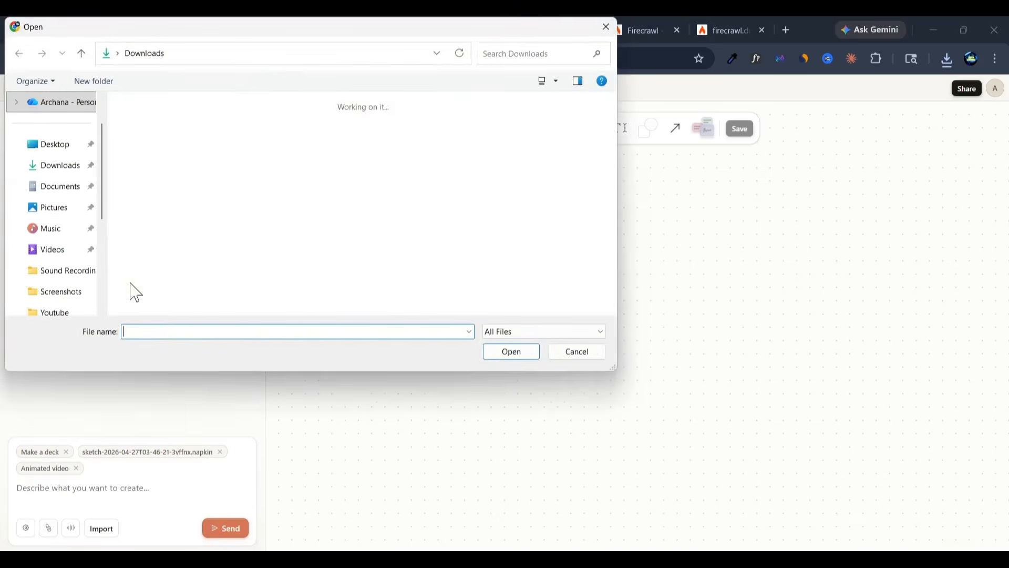
pyautogui.click(143, 150)
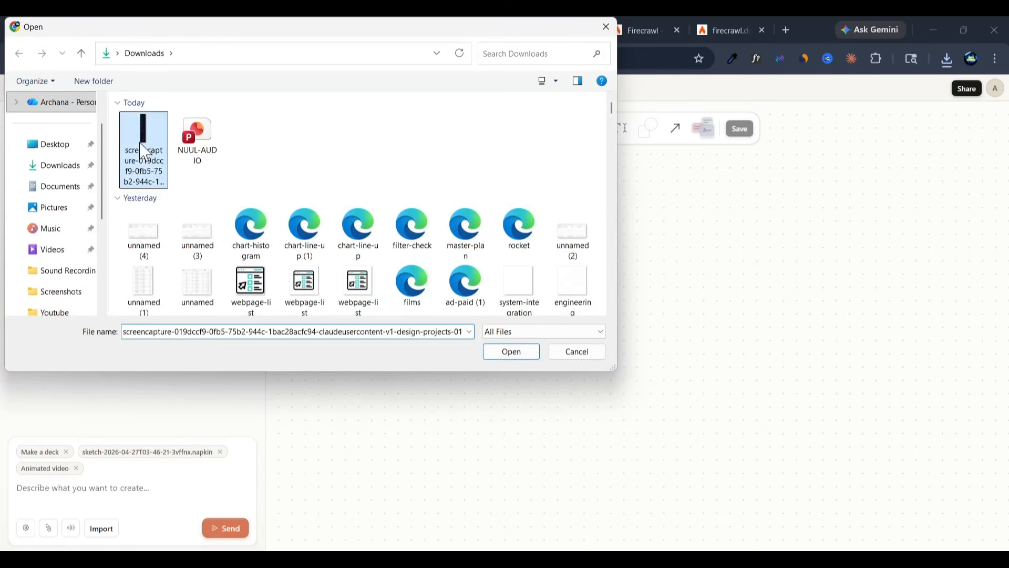
pyautogui.click(502, 352)
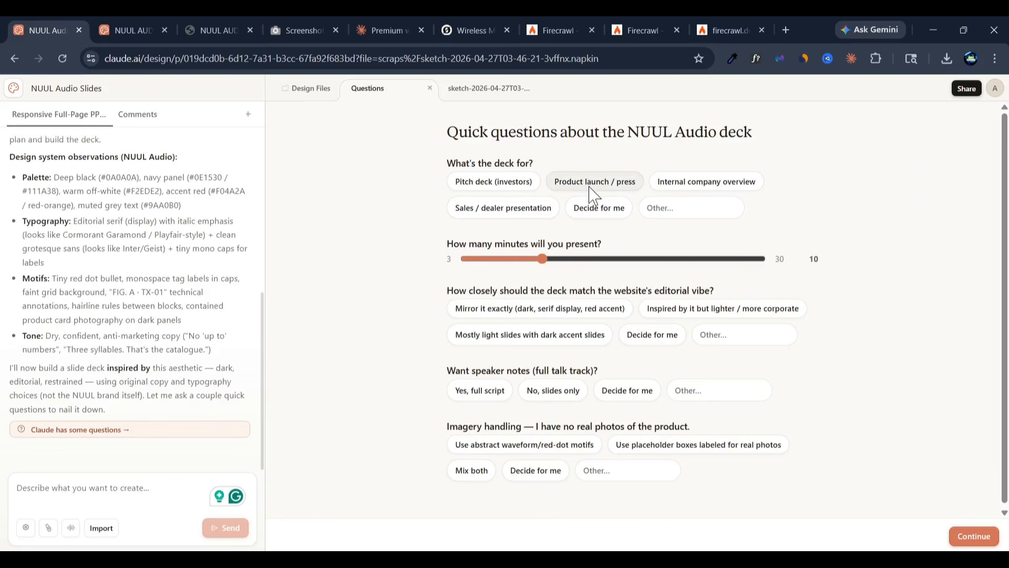
# - Answer the deck questions with "Sales / dealer presentation", "Mirror it exactly" and "No, slides only", and open the custom answer for imagery handling
pyautogui.click(513, 210)
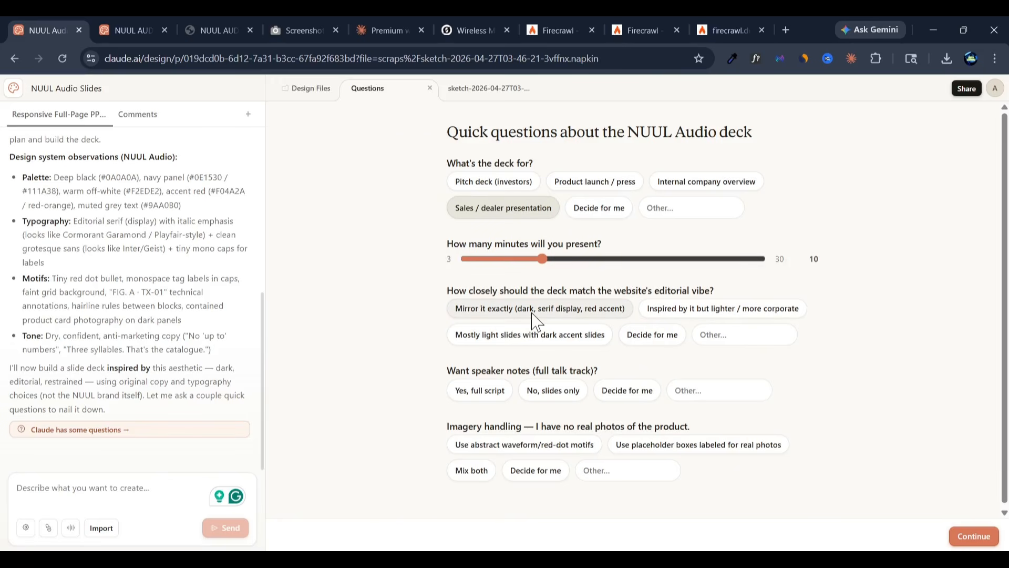
pyautogui.click(570, 314)
pyautogui.scroll(-1, 858, 358)
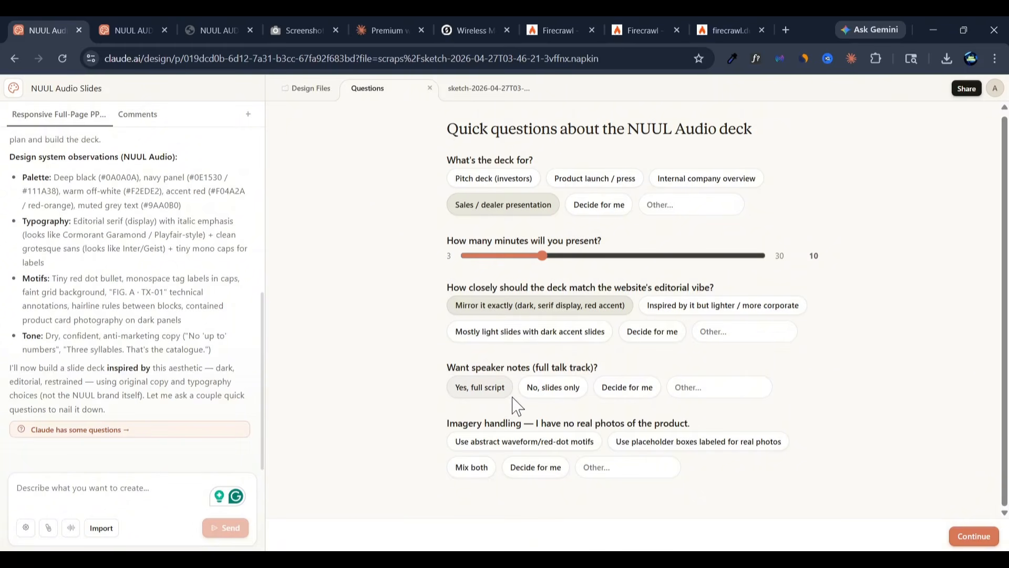
pyautogui.click(569, 393)
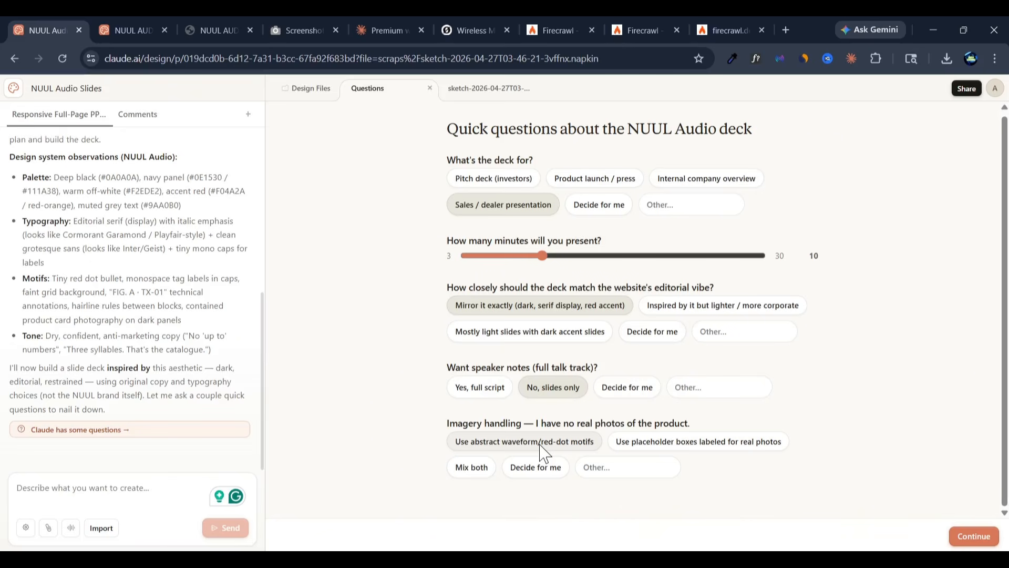
pyautogui.click(636, 470)
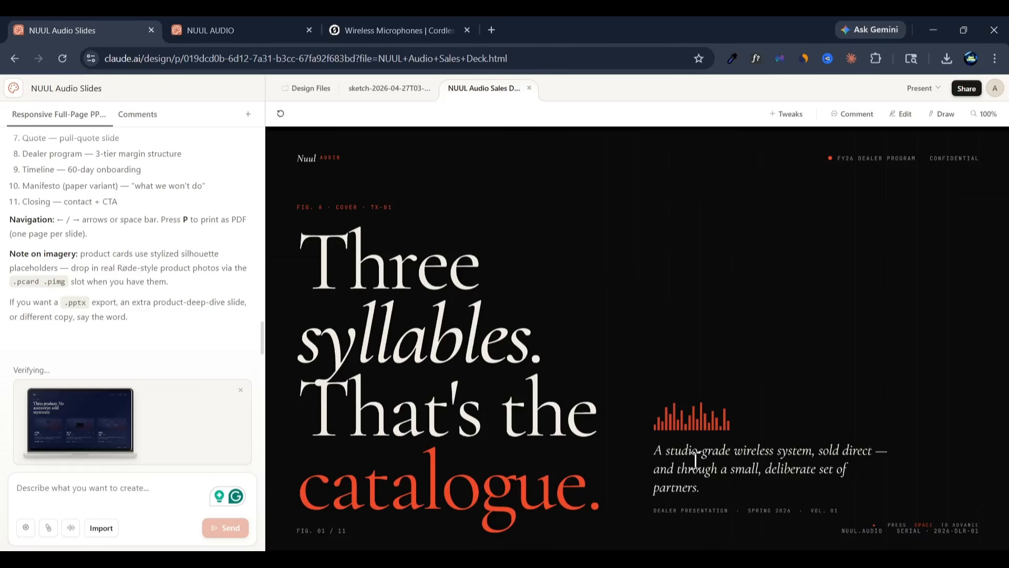
# - Examine the generated sales deck slide by slide through slide 11, and view its sharing and export options
pyautogui.moveTo(830, 366)
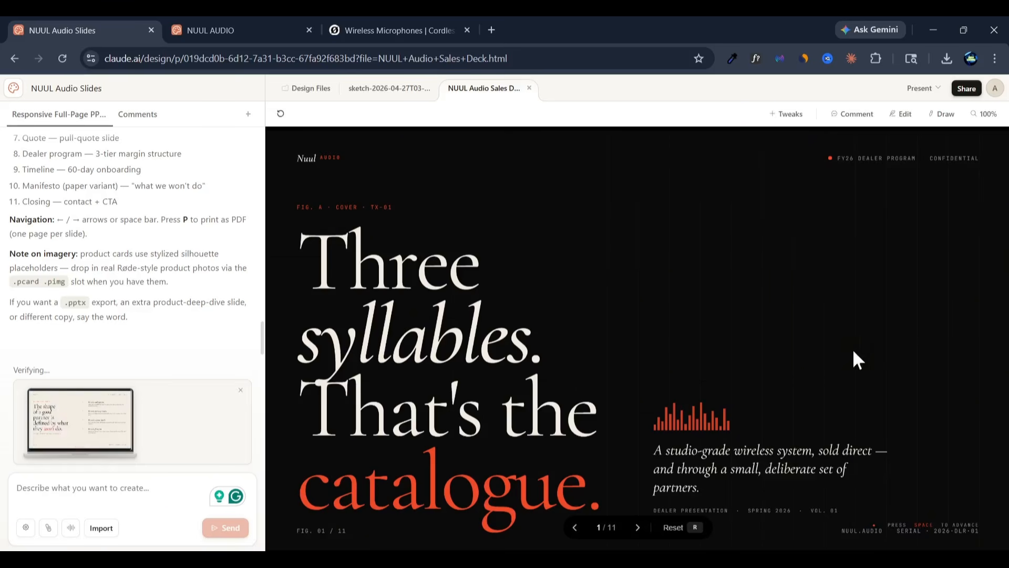
pyautogui.click(637, 527)
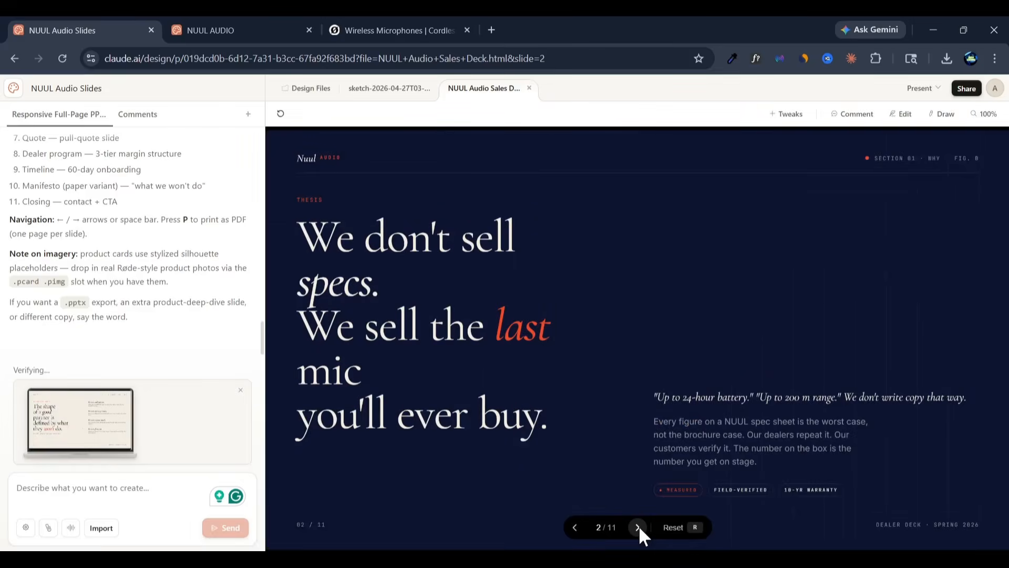
pyautogui.click(638, 527)
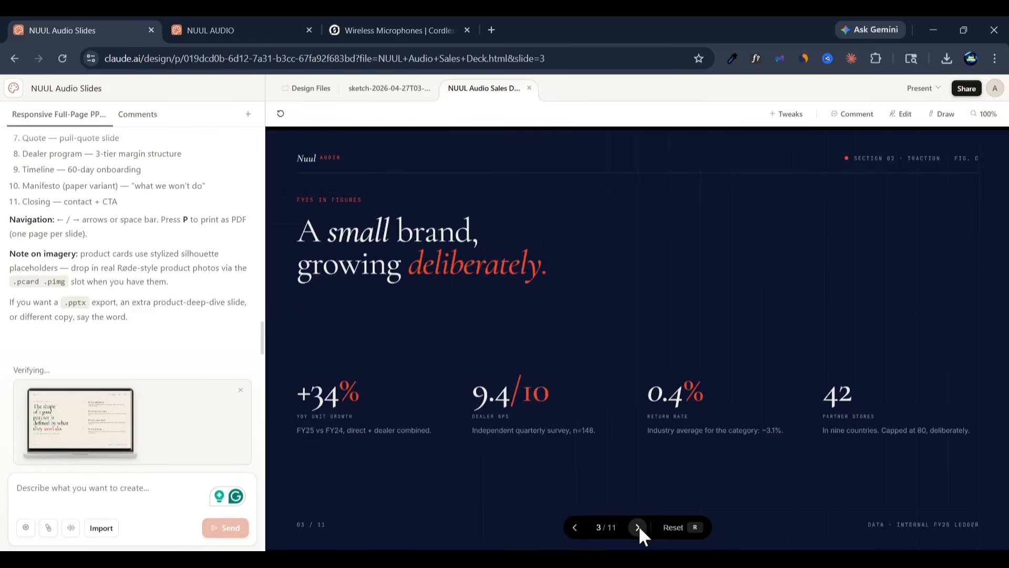
pyautogui.click(637, 527)
pyautogui.click(638, 527)
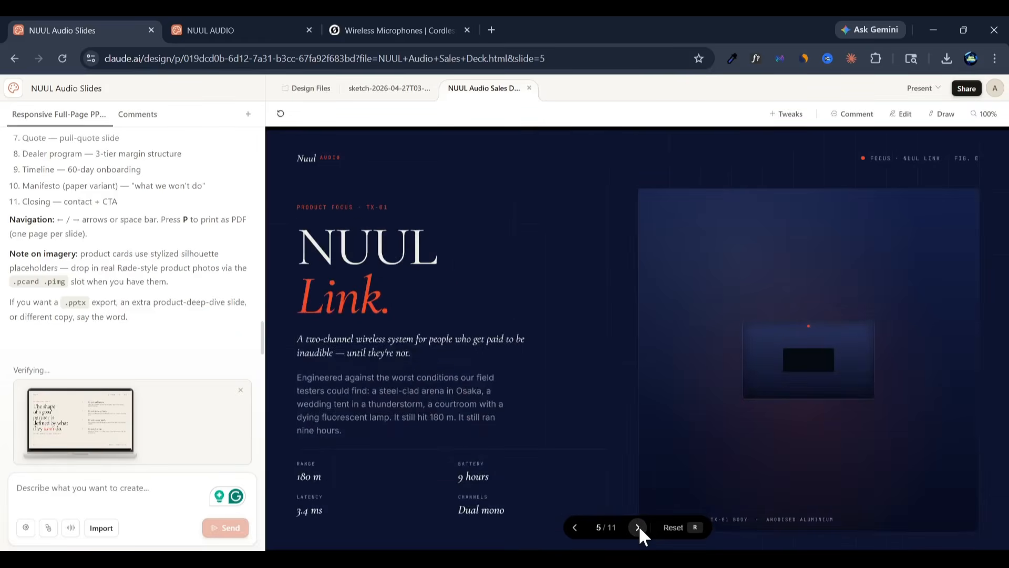
pyautogui.click(638, 527)
pyautogui.click(637, 527)
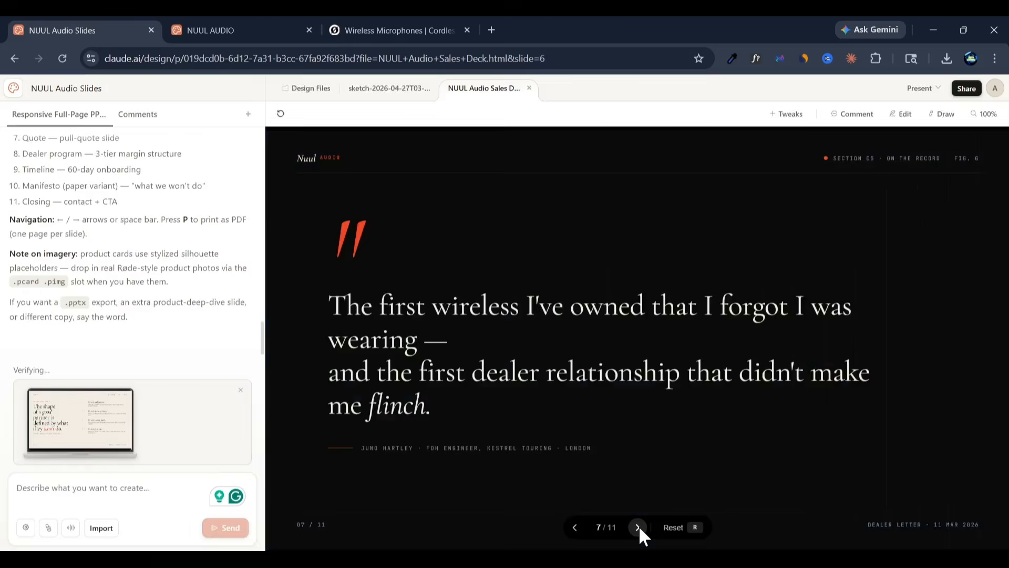
pyautogui.click(638, 527)
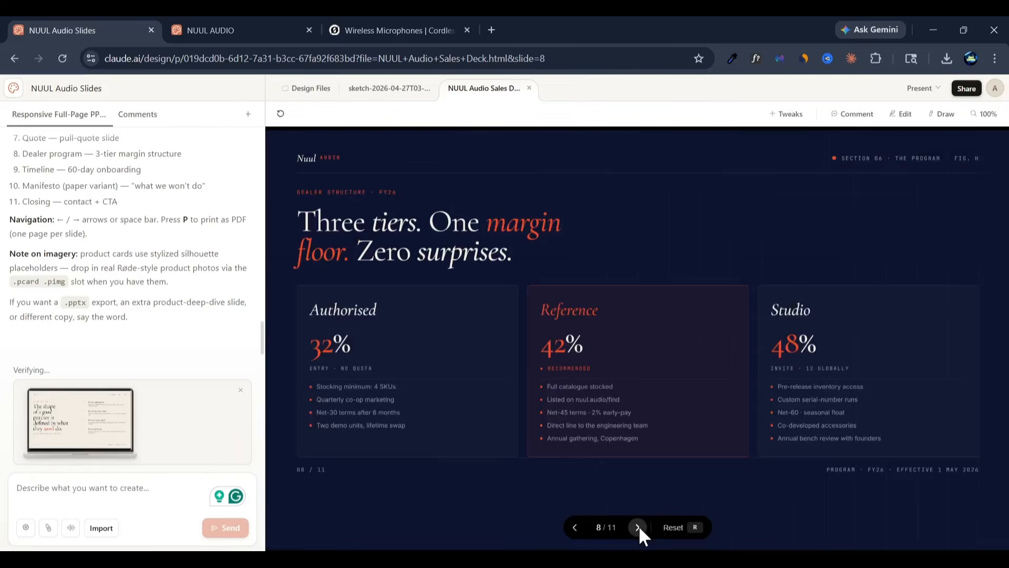
pyautogui.click(637, 528)
pyautogui.click(637, 527)
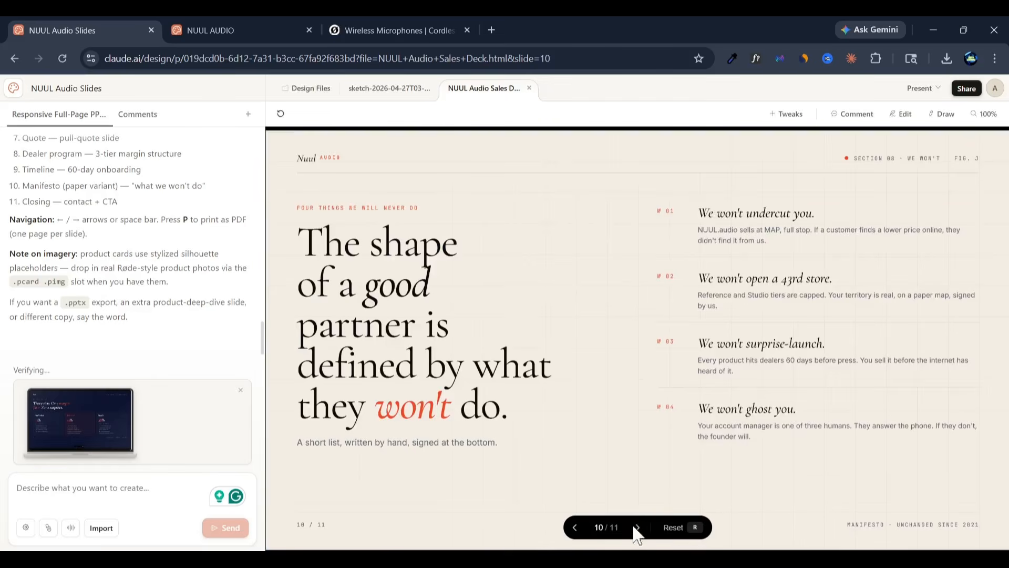
pyautogui.click(638, 527)
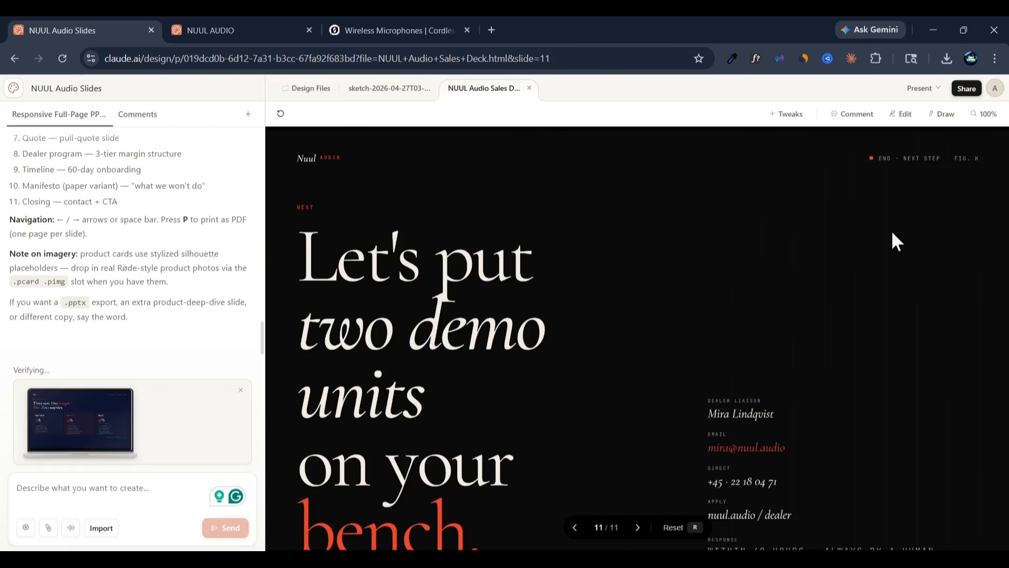
pyautogui.click(966, 88)
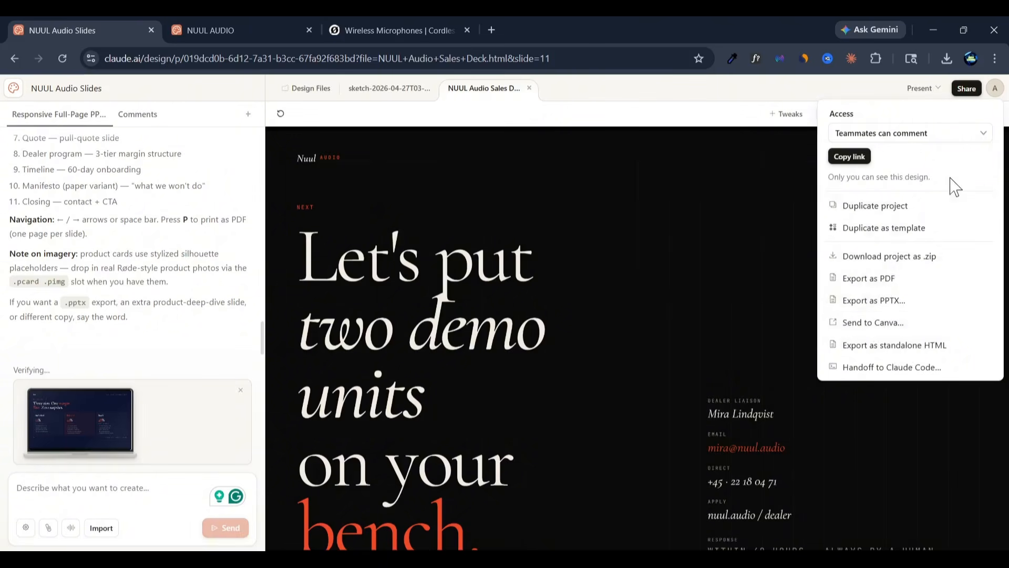
pyautogui.click(15, 87)
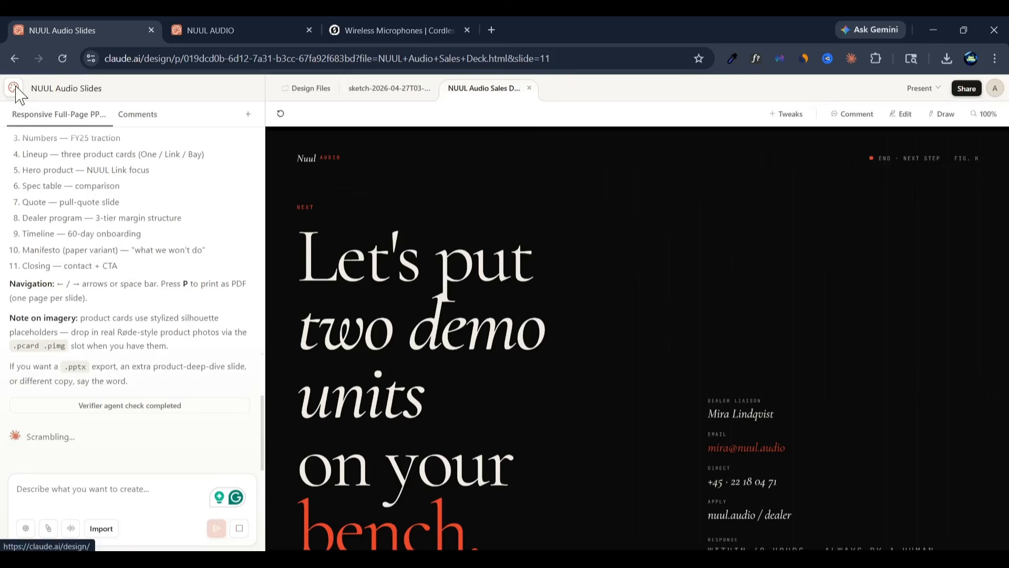
# - Close the NUUL AUDIO landing page's browser tab and return to the Claude Design home page
pyautogui.click(309, 30)
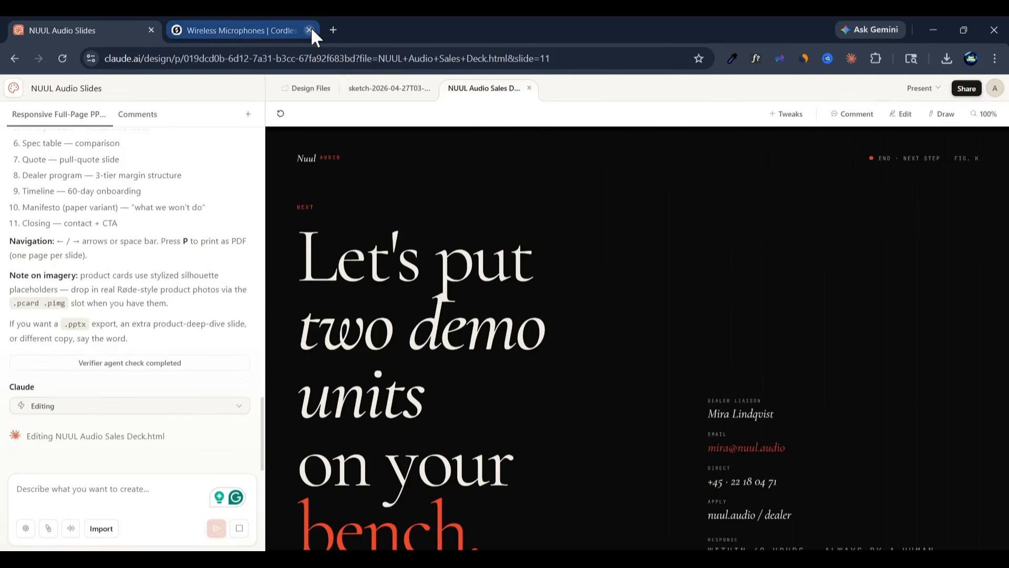
pyautogui.moveTo(467, 229)
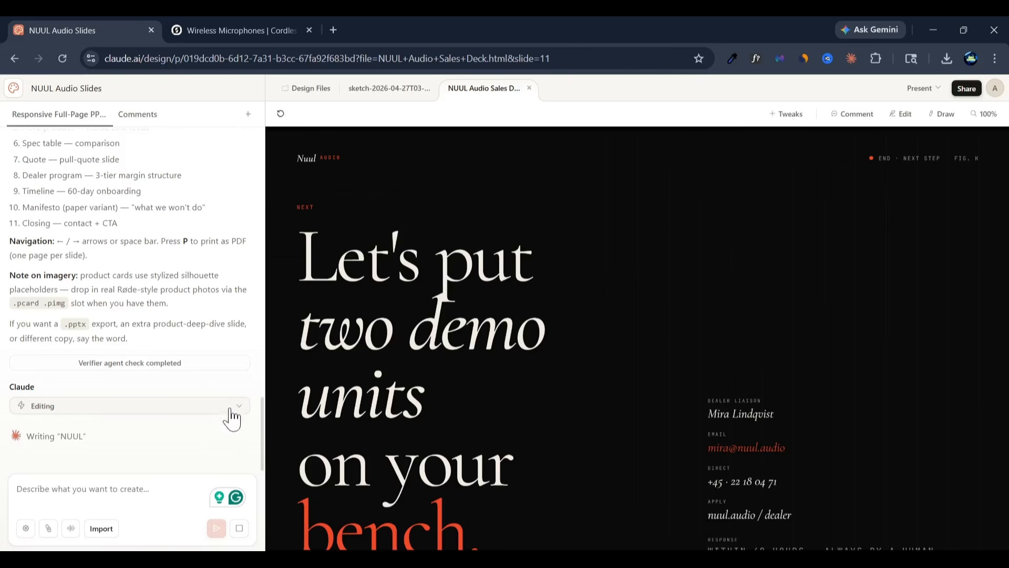
pyautogui.click(14, 88)
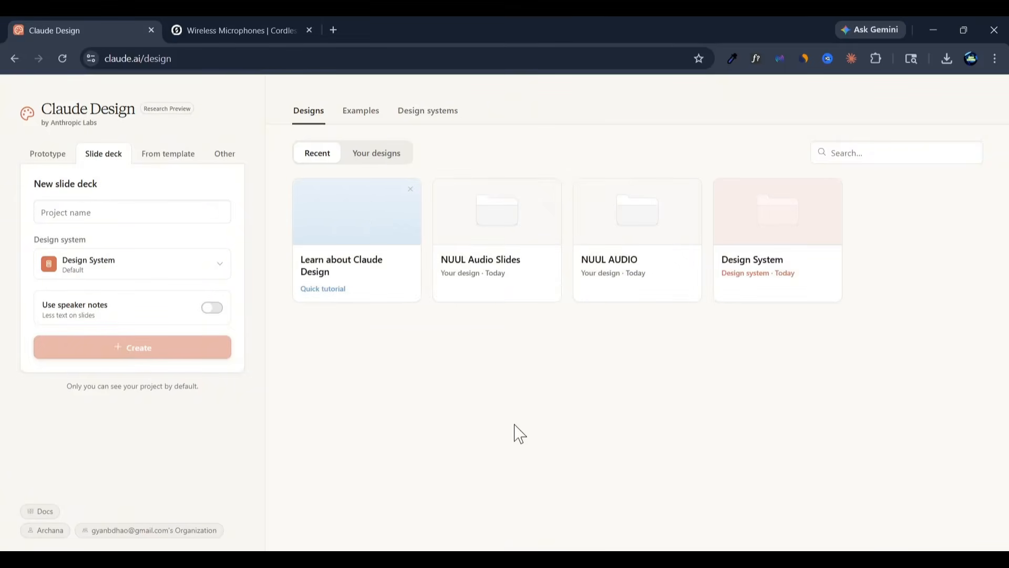
# - Create a project named NUUL Audio from the Animation template with the default Design System
pyautogui.click(179, 160)
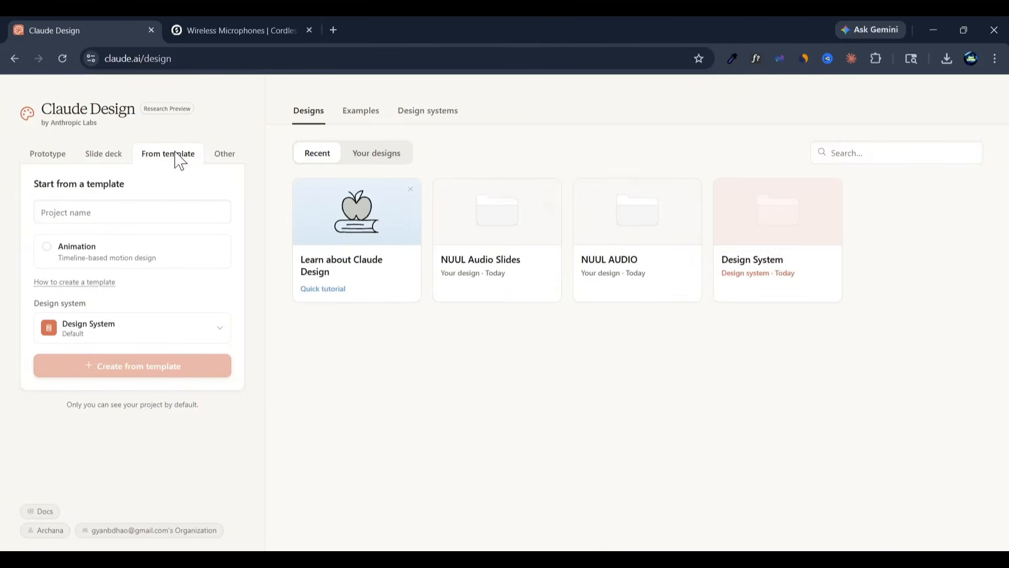
pyautogui.click(129, 214)
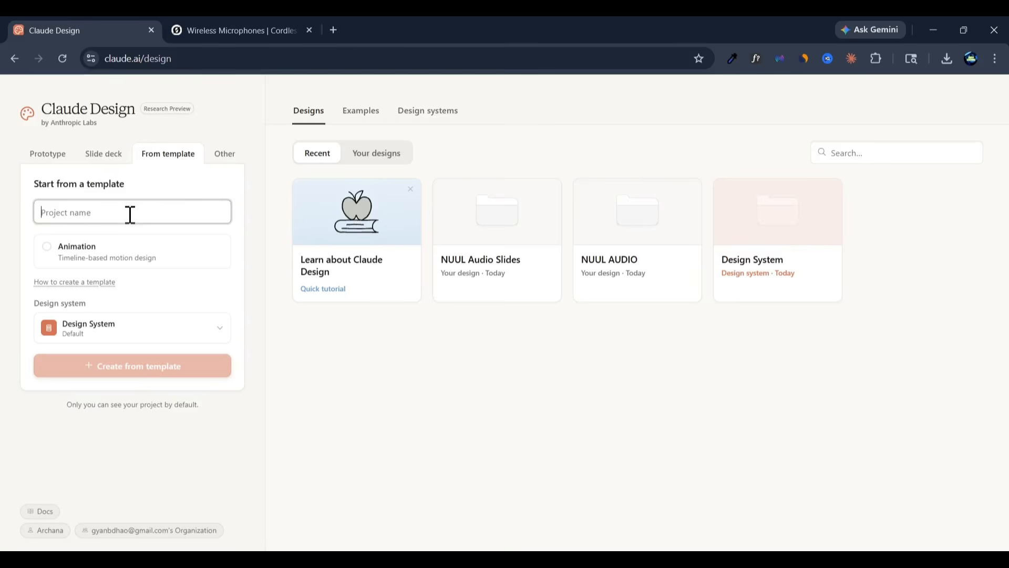
pyautogui.write('NUUL Audio')
pyautogui.click(72, 244)
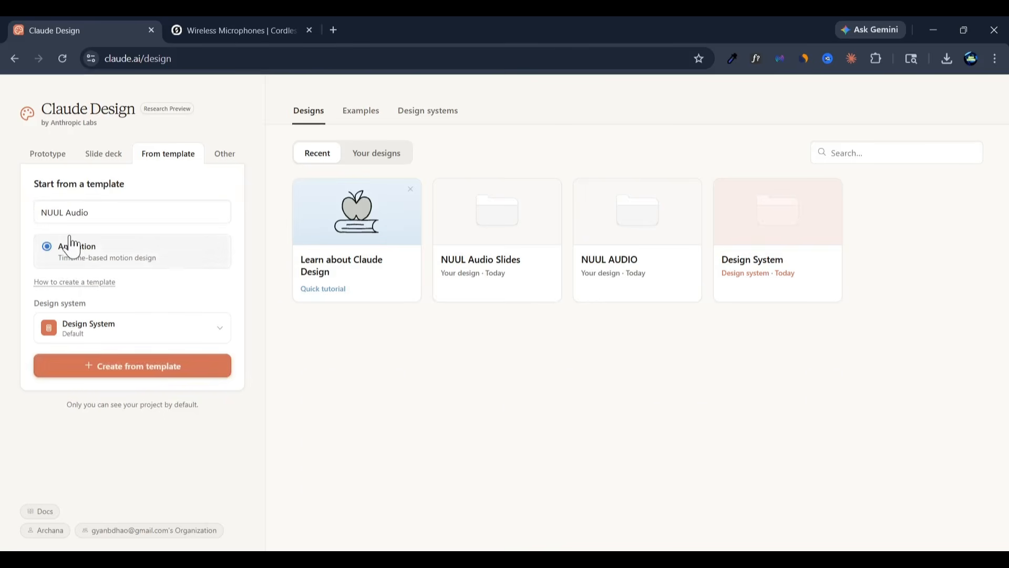
pyautogui.click(203, 332)
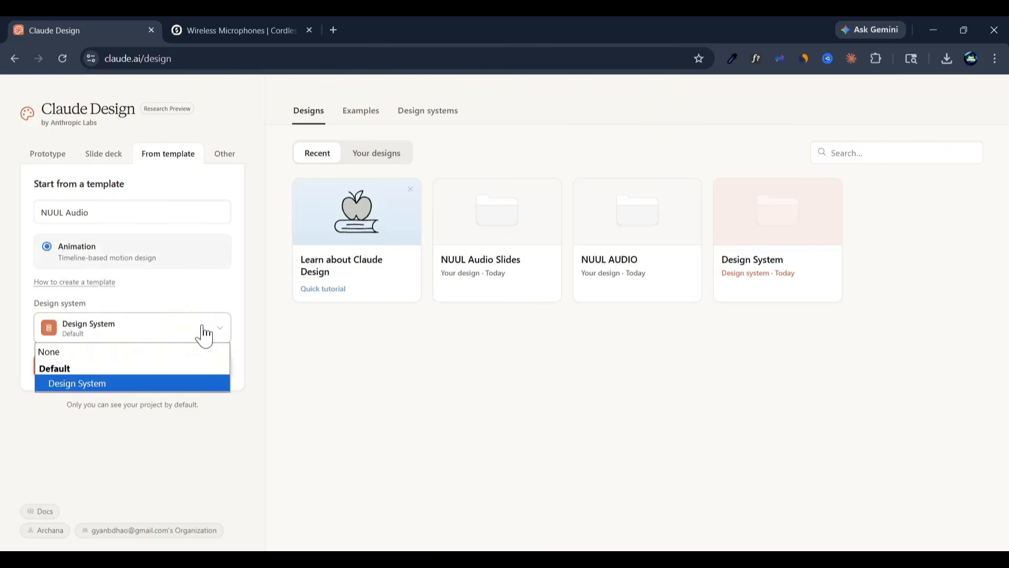
pyautogui.click(171, 388)
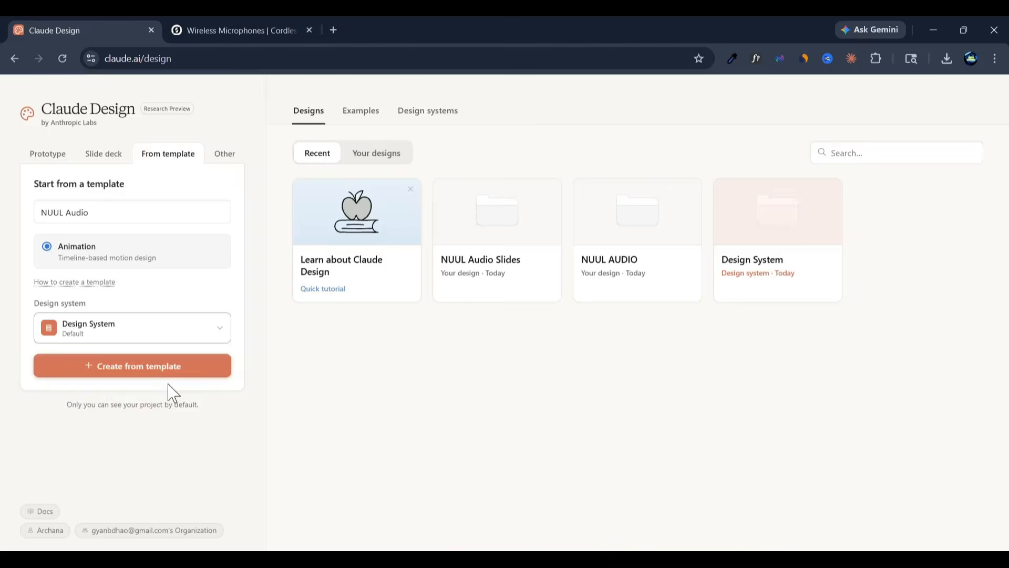
pyautogui.click(127, 335)
pyautogui.click(142, 326)
pyautogui.click(148, 368)
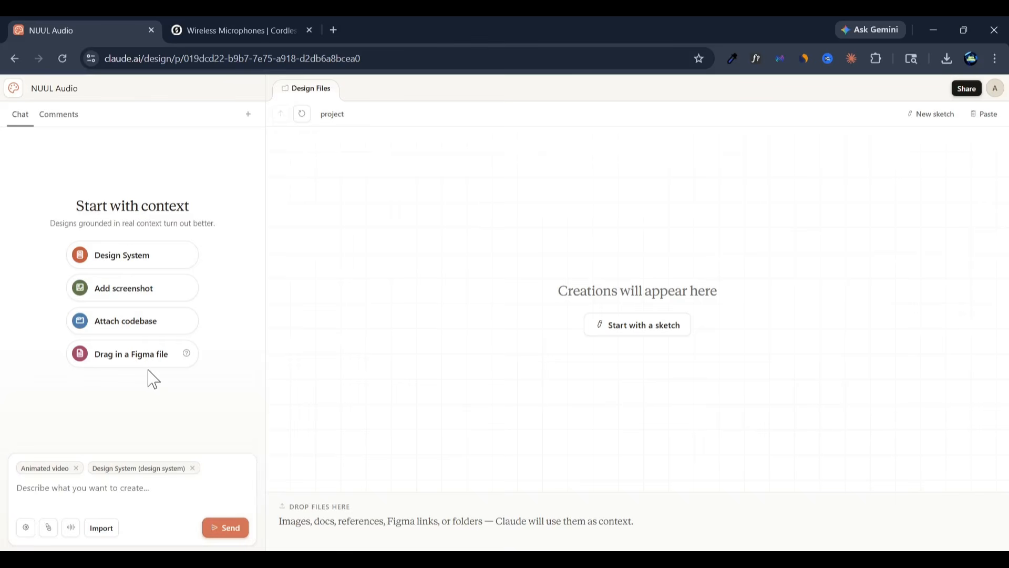
# - Open the NUUL Audio Slides project in a new browser tab and export its sales deck as PPTX with "Editable · universal fonts"
pyautogui.rightClick(12, 87)
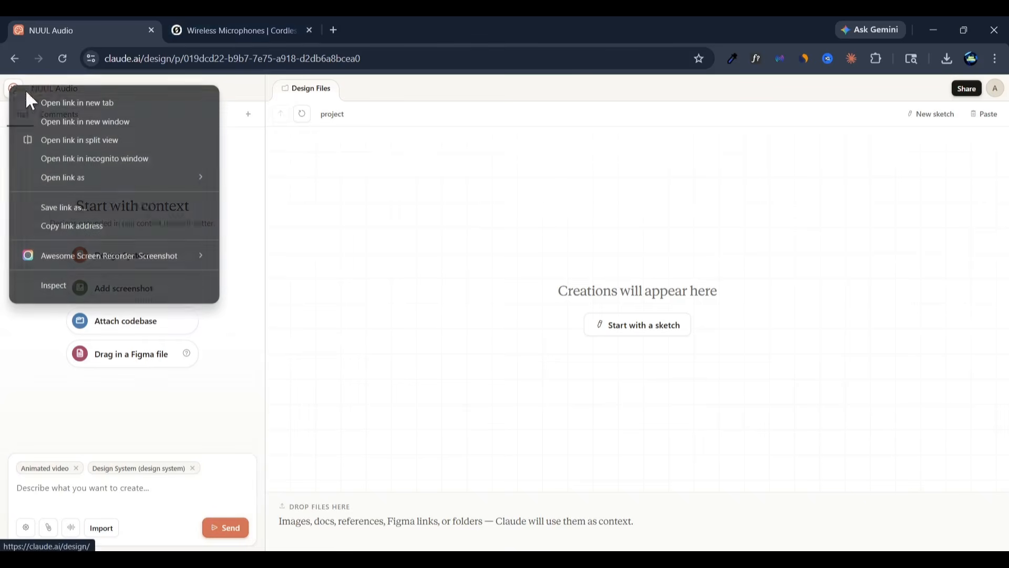
pyautogui.click(31, 101)
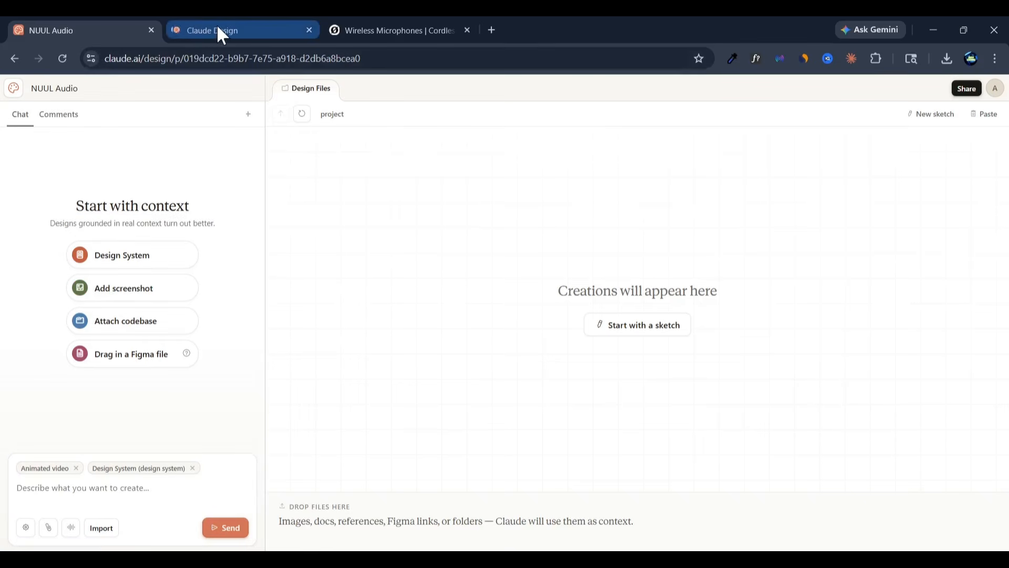
pyautogui.moveTo(218, 28)
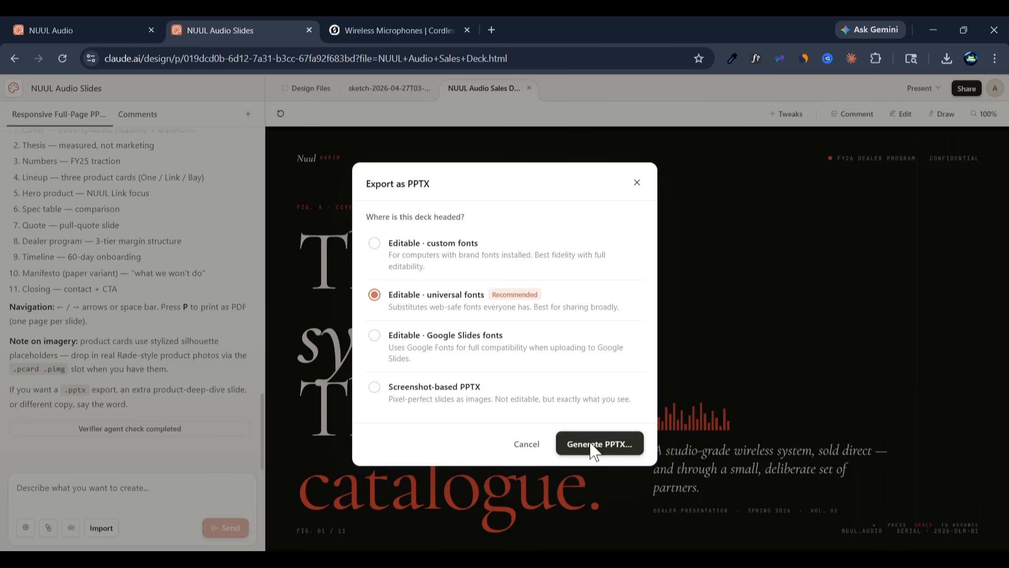
pyautogui.click(590, 443)
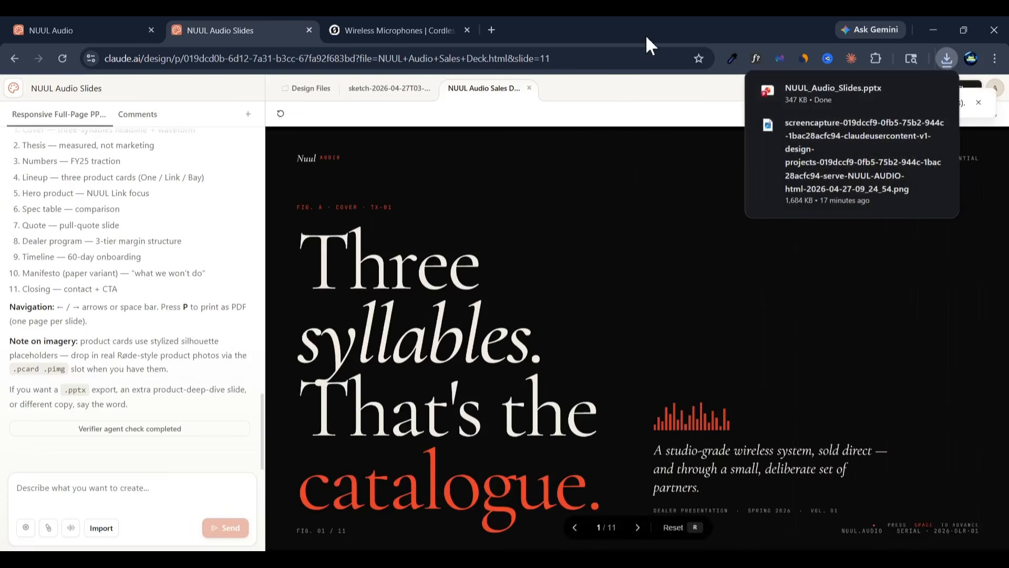
# - Return to the NUUL Audio animation project and attach NUUL_Audio_Slides.pptx to its prompt
pyautogui.click(47, 27)
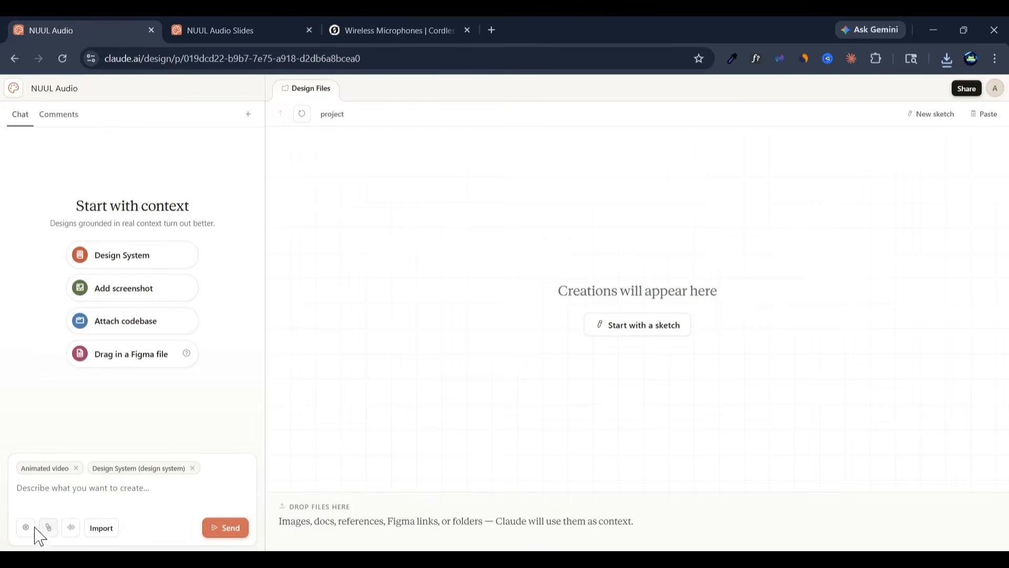
pyautogui.click(50, 528)
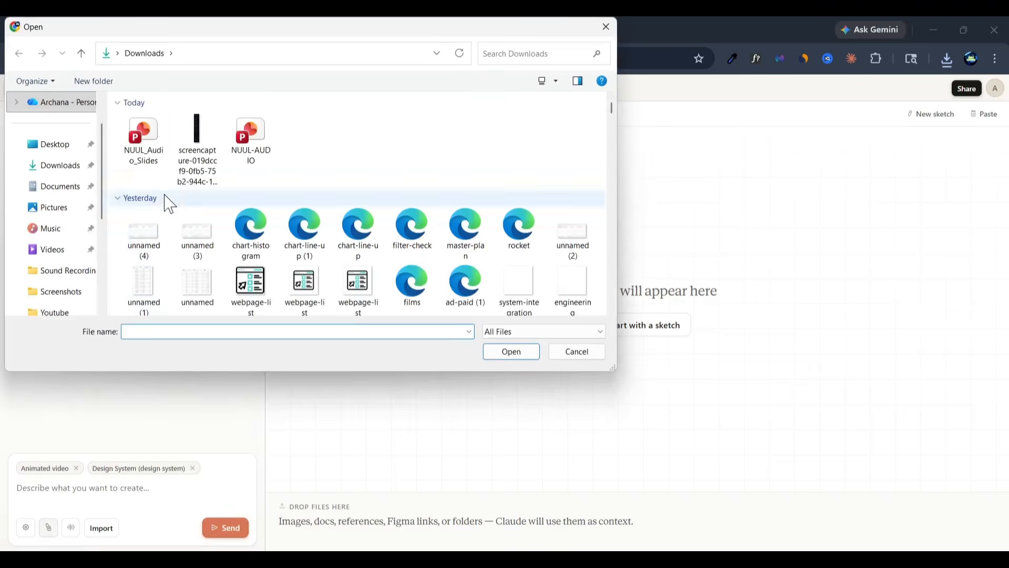
pyautogui.click(144, 140)
pyautogui.click(510, 352)
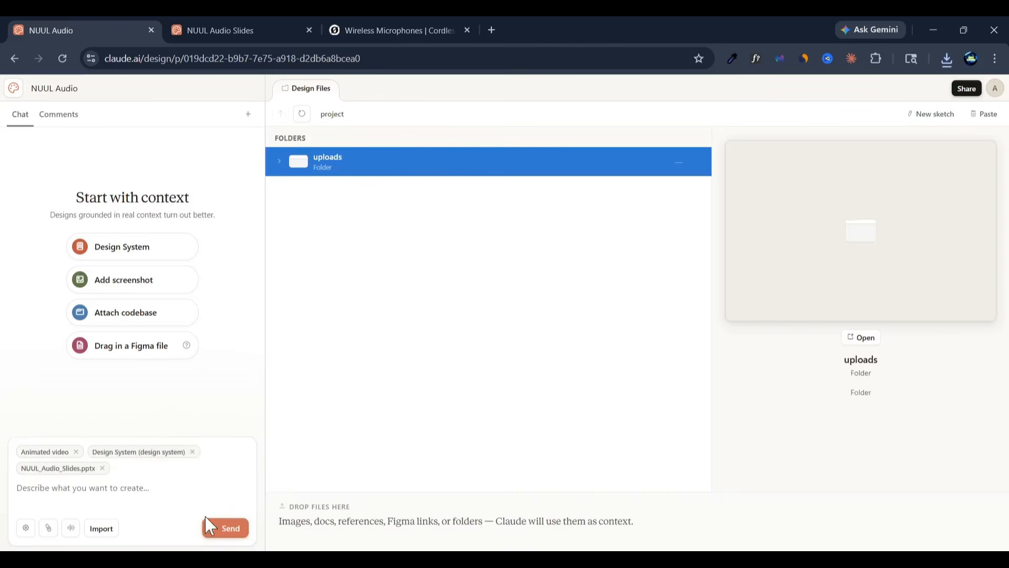
# - Submit the prompt "make attractive automation video" for the NUUL Audio animation
pyautogui.click(123, 488)
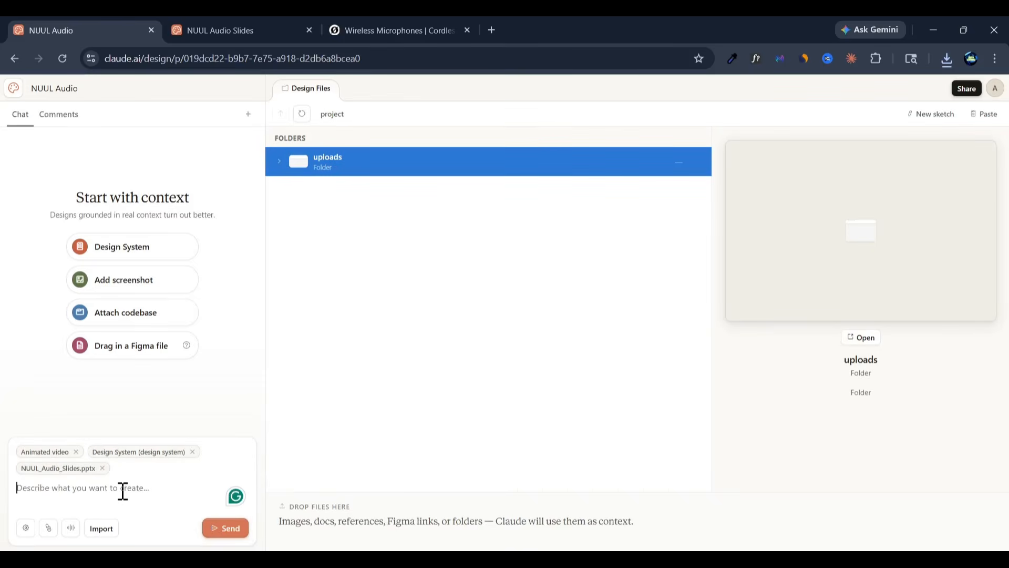
pyautogui.write('make attr')
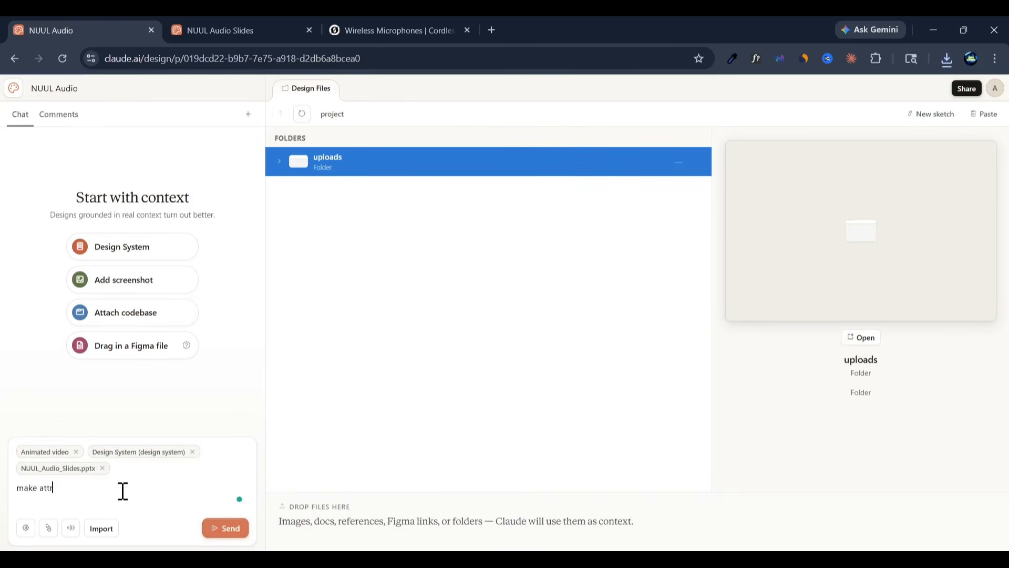
pyautogui.write('active automation video')
pyautogui.click(218, 528)
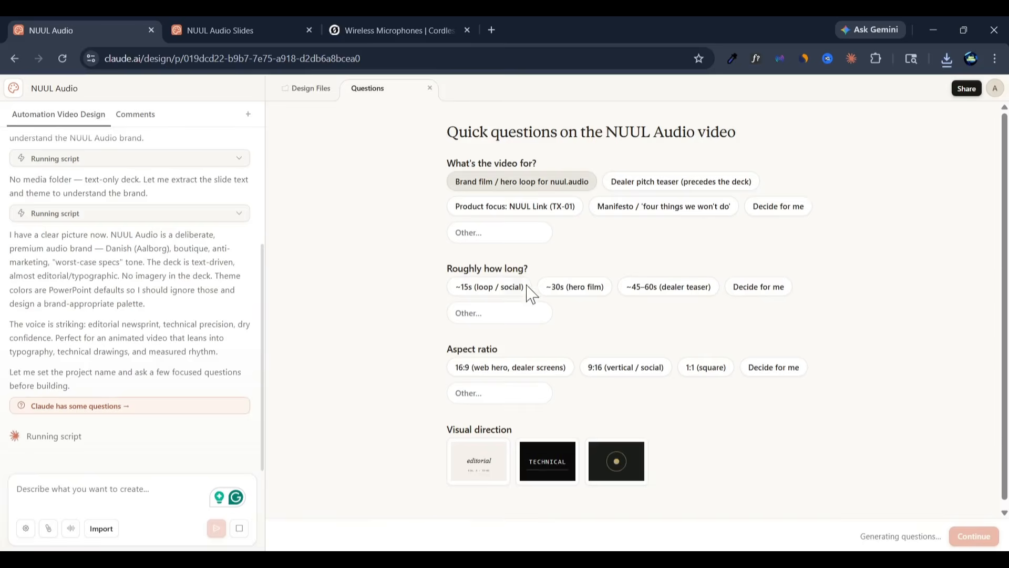
# - Answer the video questions with "Brand film / hero loop for nuul.audio", "~15s (loop / social)" and "16:9 (web hero, dealer screens)"
pyautogui.click(565, 289)
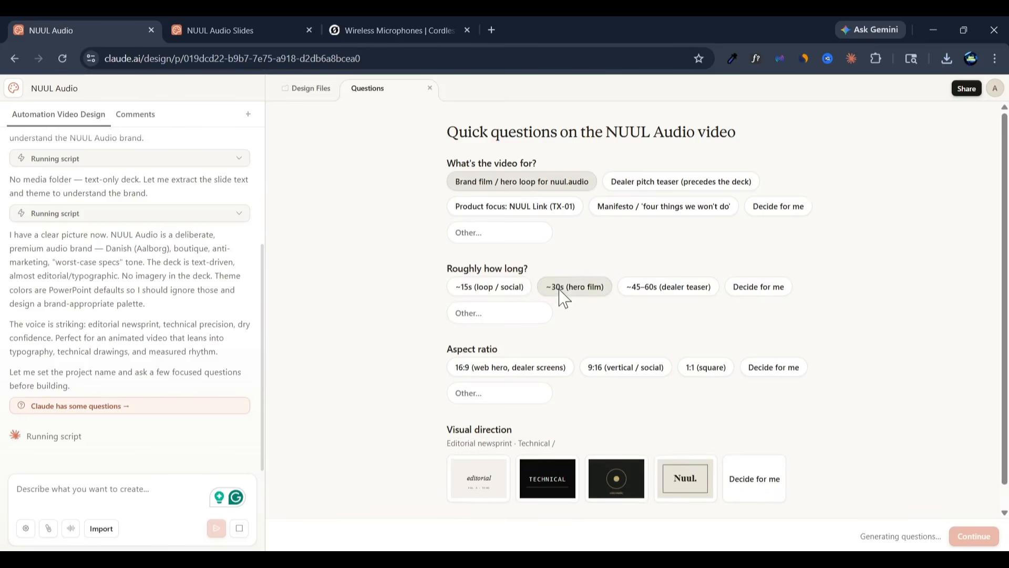
pyautogui.click(508, 291)
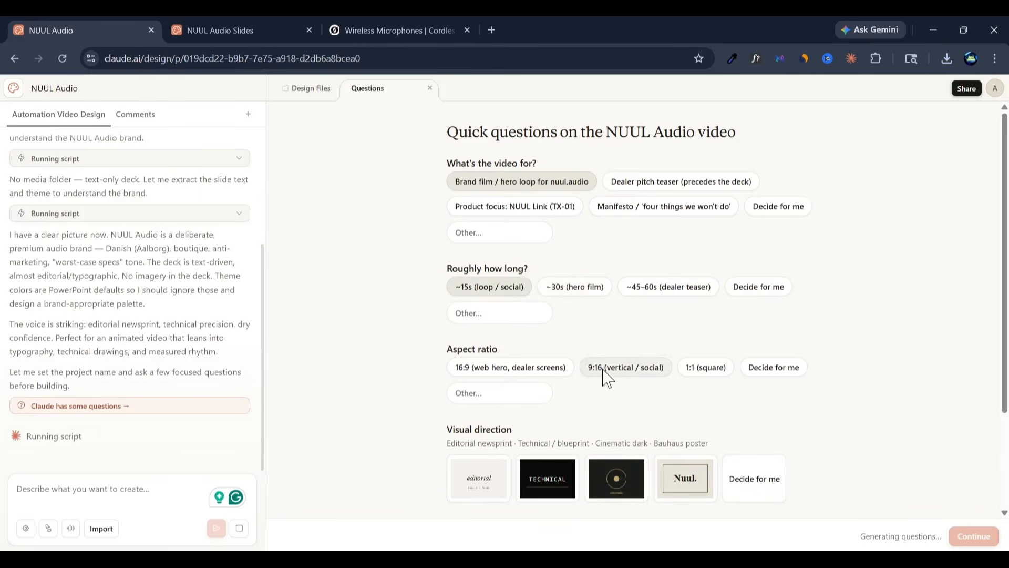
pyautogui.click(518, 372)
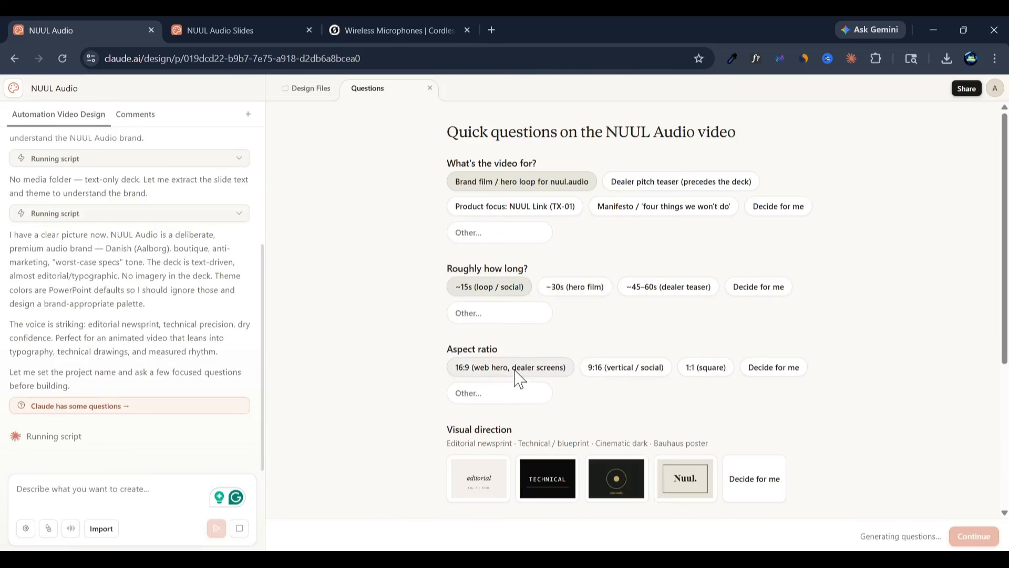
pyautogui.click(603, 374)
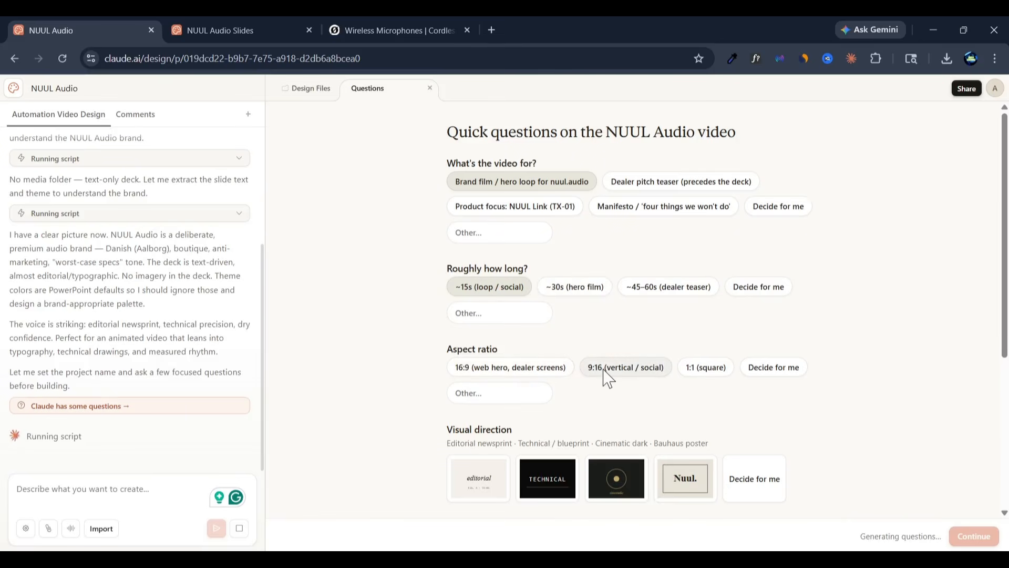
pyautogui.click(528, 371)
# - Choose the Cinematic dark visual direction and the story arc "Three syllables. That's the catalogue. (intro the brand + 3 products)"
pyautogui.scroll(-1, 742, 394)
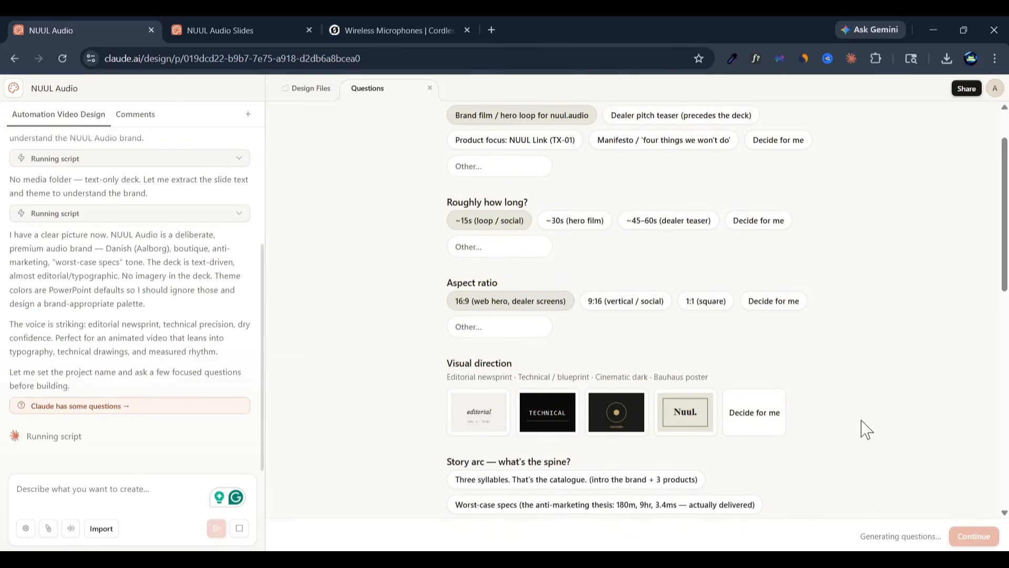
pyautogui.click(612, 412)
pyautogui.scroll(-2, 776, 406)
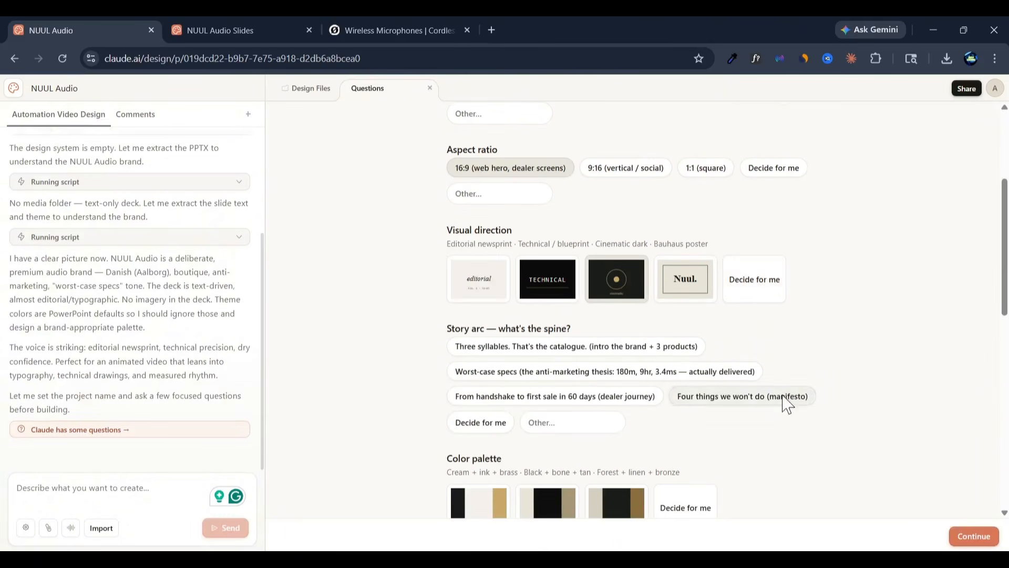
pyautogui.click(562, 351)
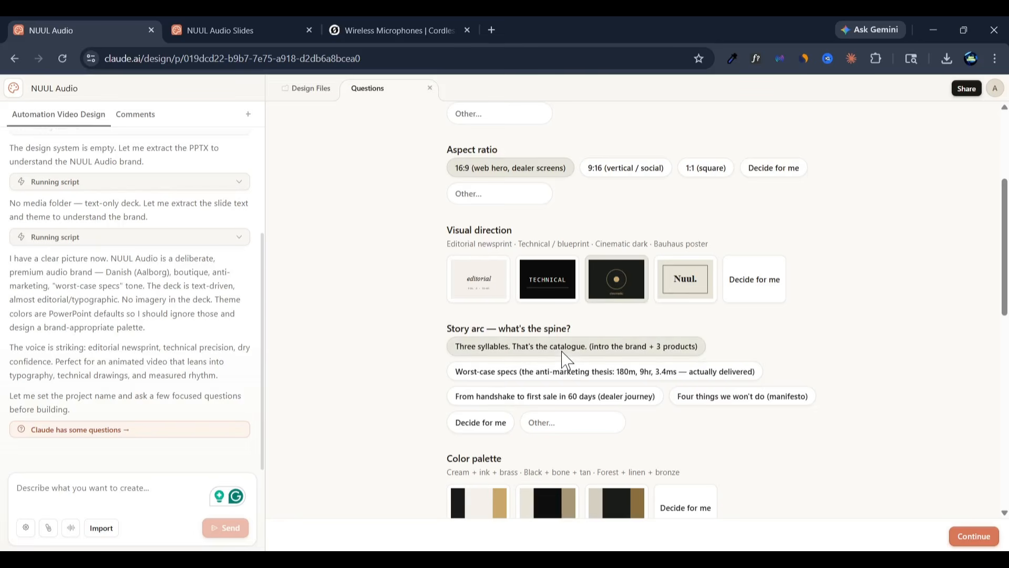
# - Choose the Cream + ink + brass color palette and "Silent (visual only)" for sound
pyautogui.scroll(-3, 541, 419)
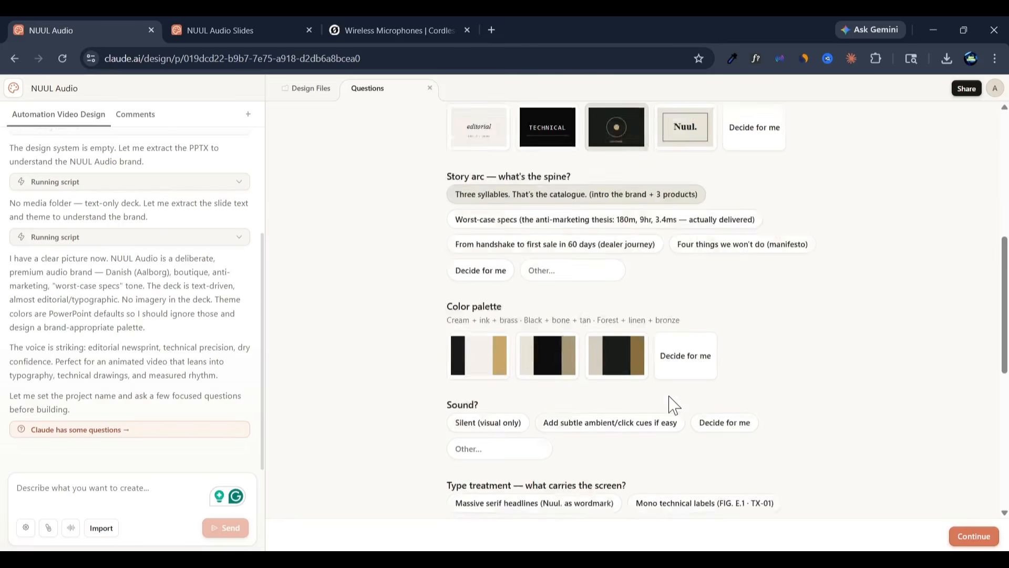
pyautogui.click(492, 314)
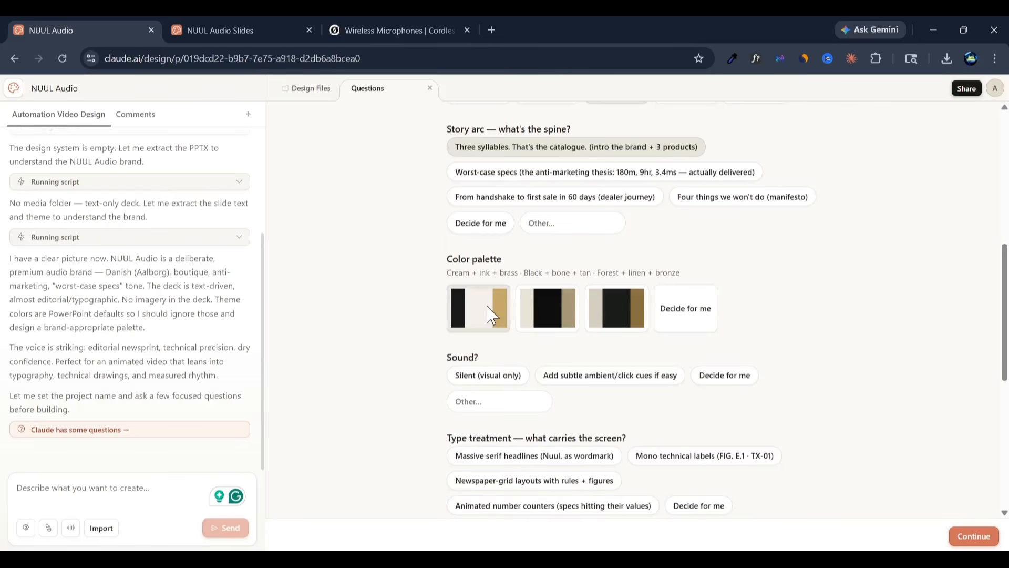
pyautogui.click(502, 380)
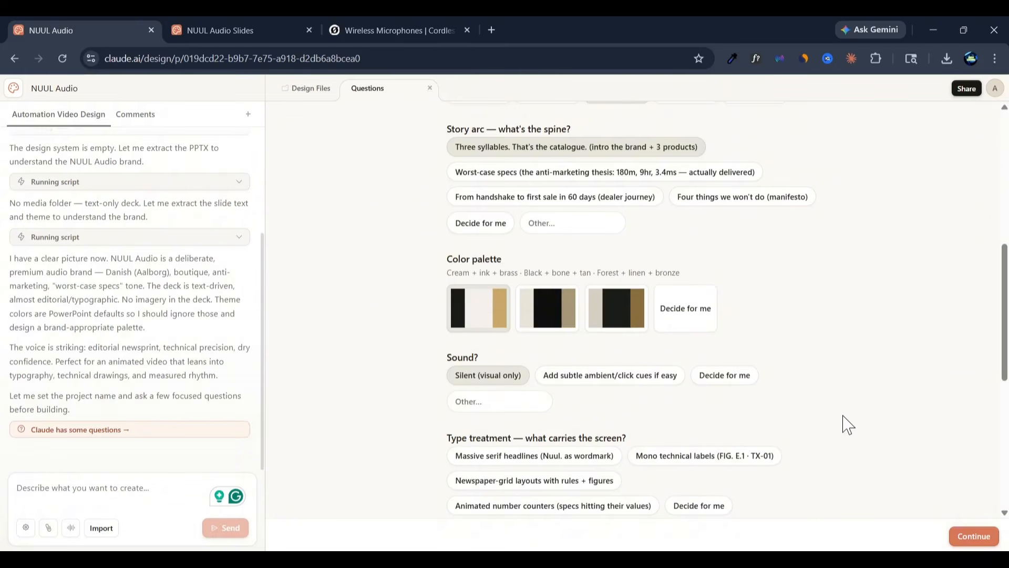
# - Select "Massive serif headlines (Nuul. as wordmark)" for type treatment and "Stylized SVG technical drawings of the mic / wireless / headphone" for product imagery
pyautogui.scroll(-1, 847, 425)
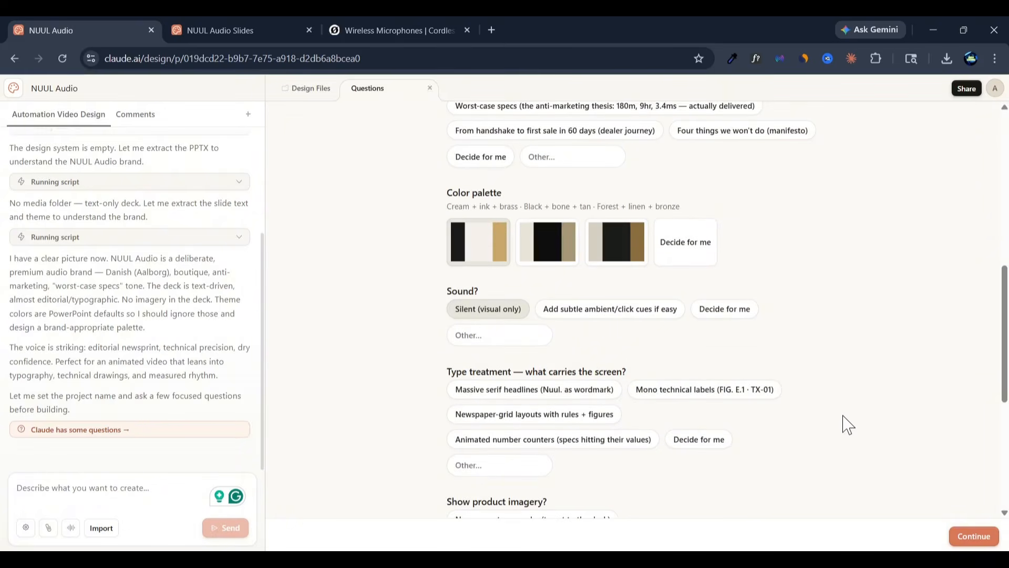
pyautogui.click(573, 389)
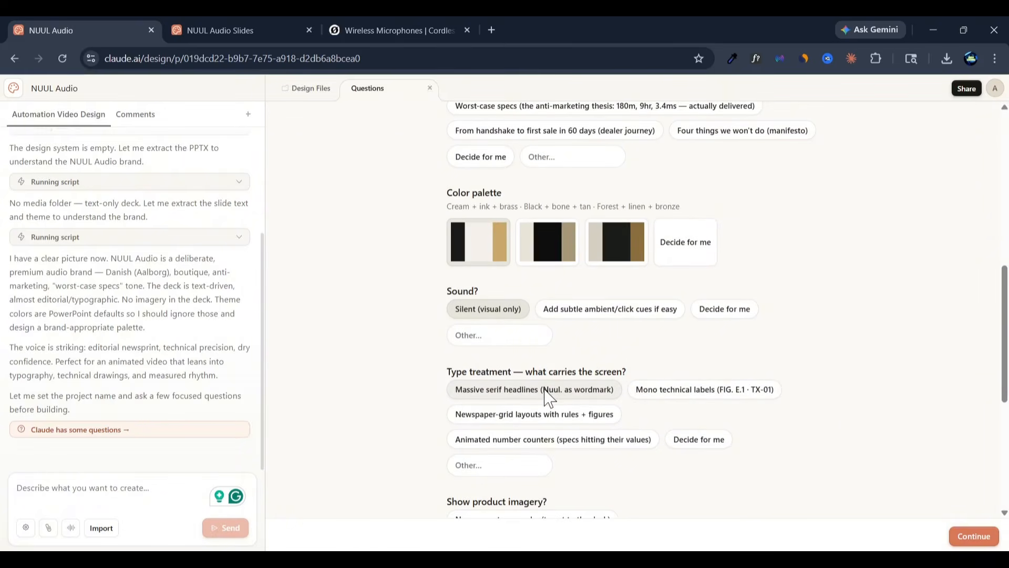
pyautogui.click(599, 417)
pyautogui.scroll(-2, 623, 441)
pyautogui.click(523, 393)
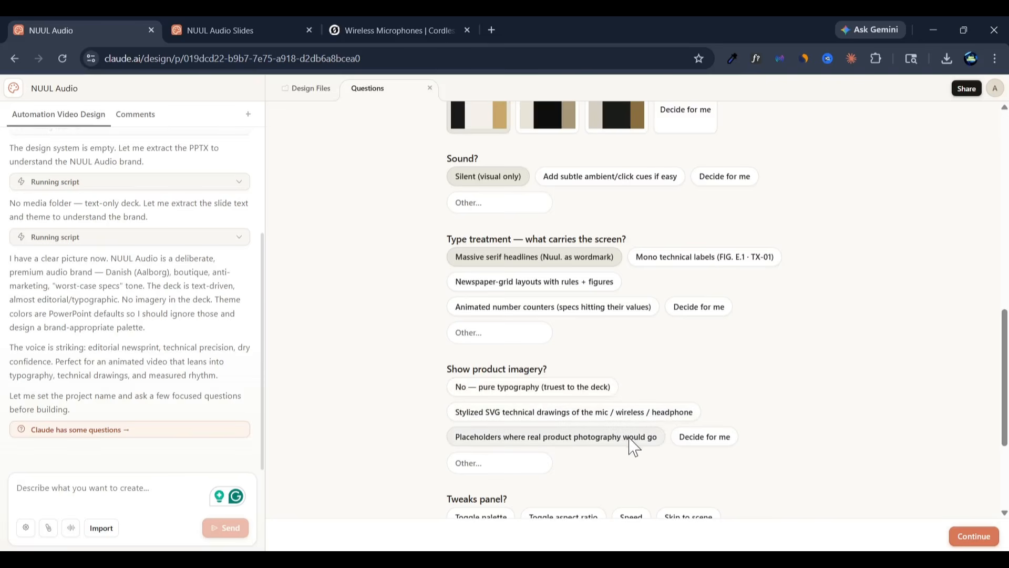
pyautogui.click(595, 411)
pyautogui.scroll(-1, 831, 405)
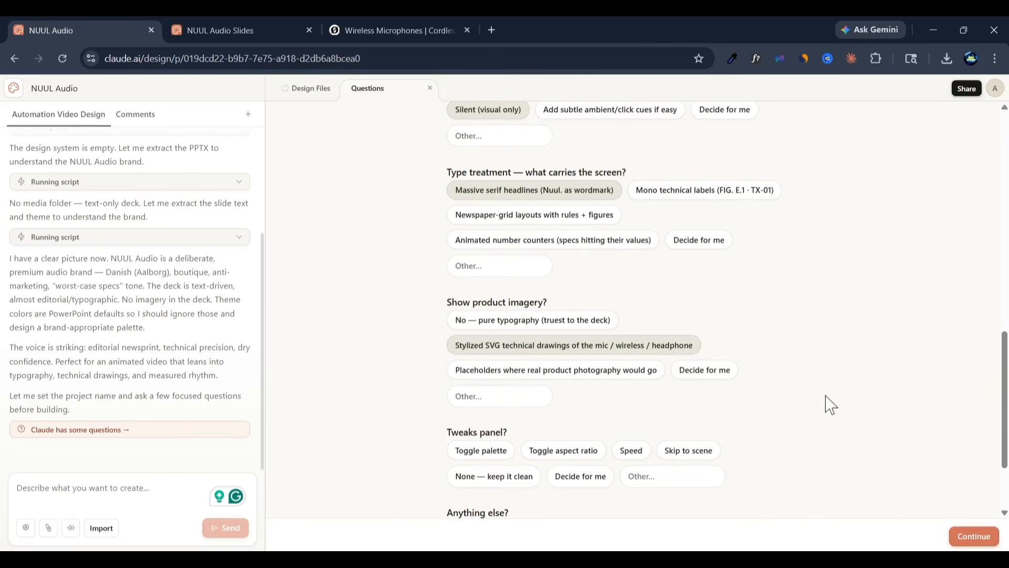
pyautogui.scroll(-2, 830, 405)
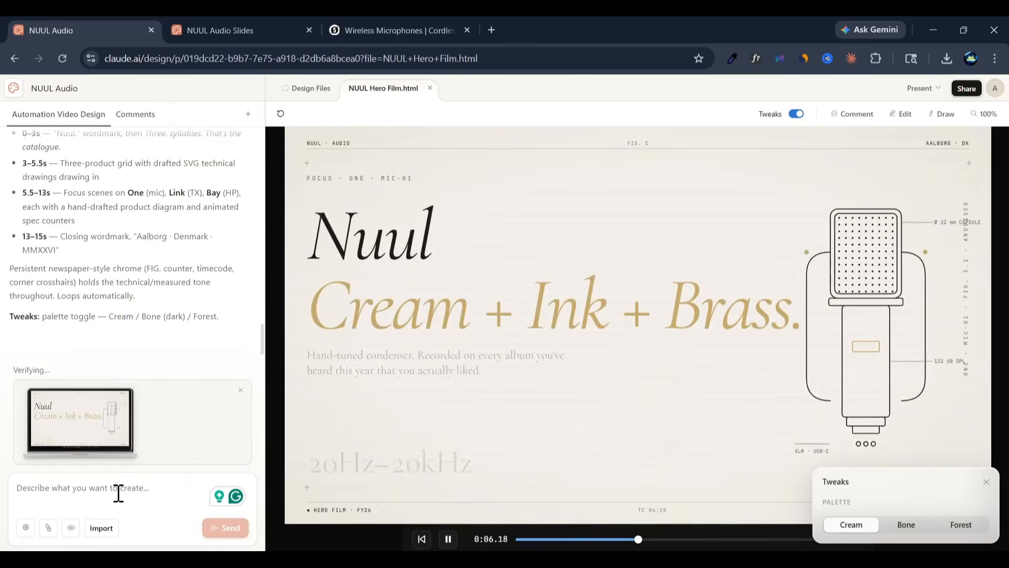
# - Preview the generated hero film in the Bone palette, and set its palette to Forest
pyautogui.click(914, 525)
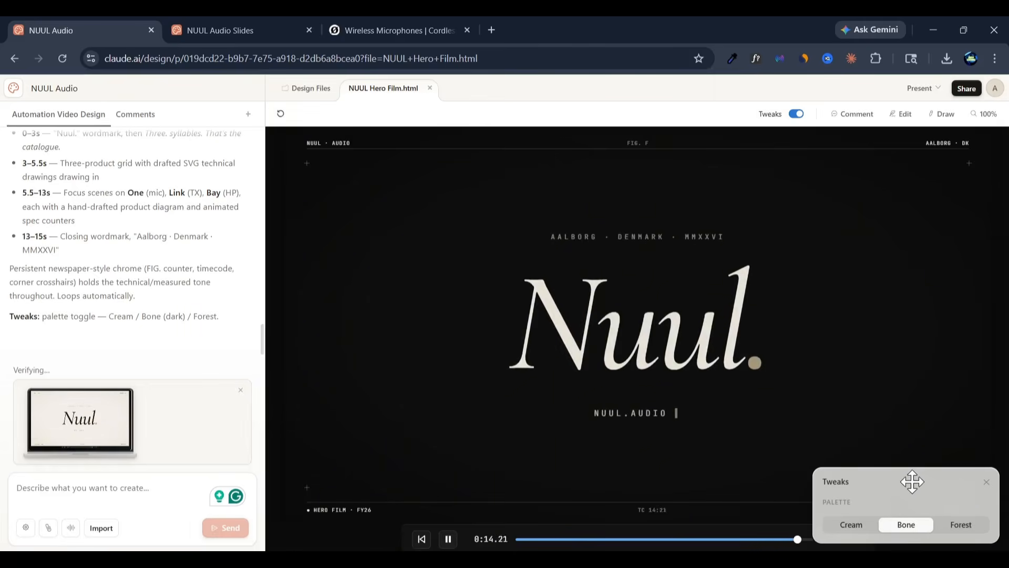
pyautogui.moveTo(912, 482); pyautogui.dragTo(911, 424)
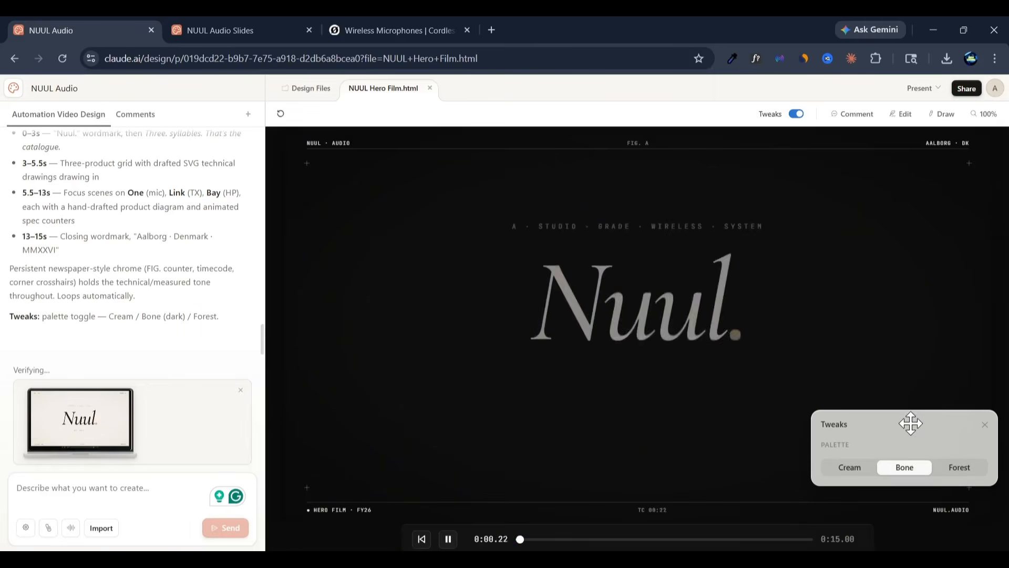
pyautogui.click(957, 472)
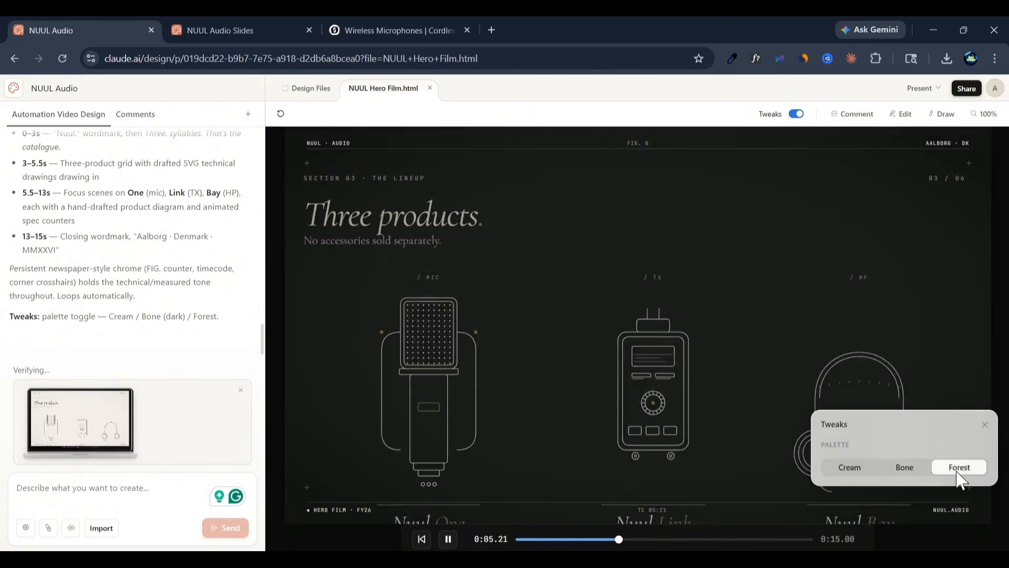